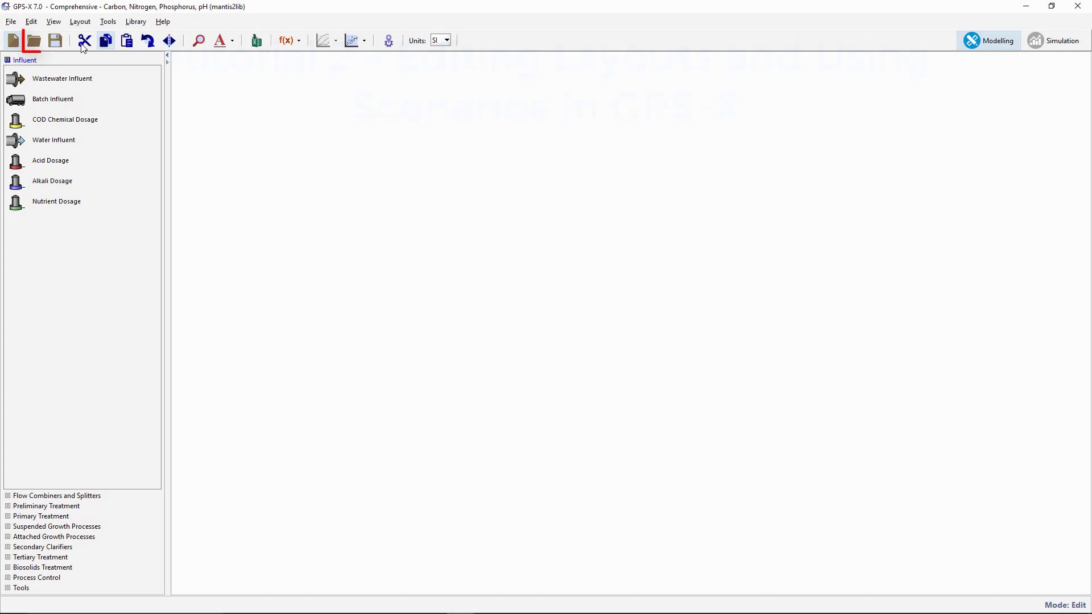
# Open the tutorial1.lyt layout file.
pyautogui.click(36, 40)
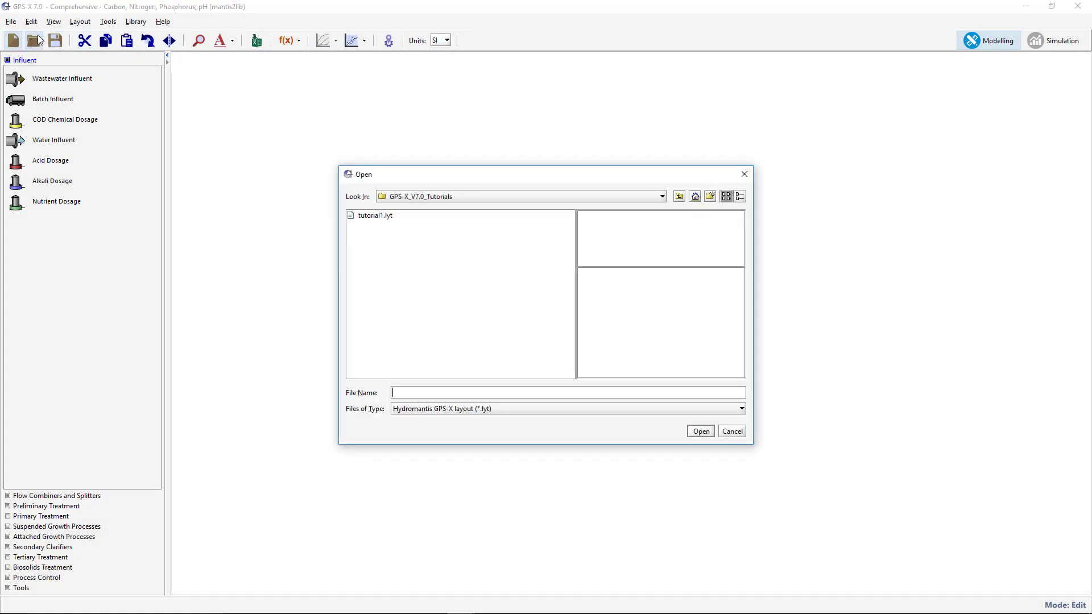
pyautogui.click(361, 219)
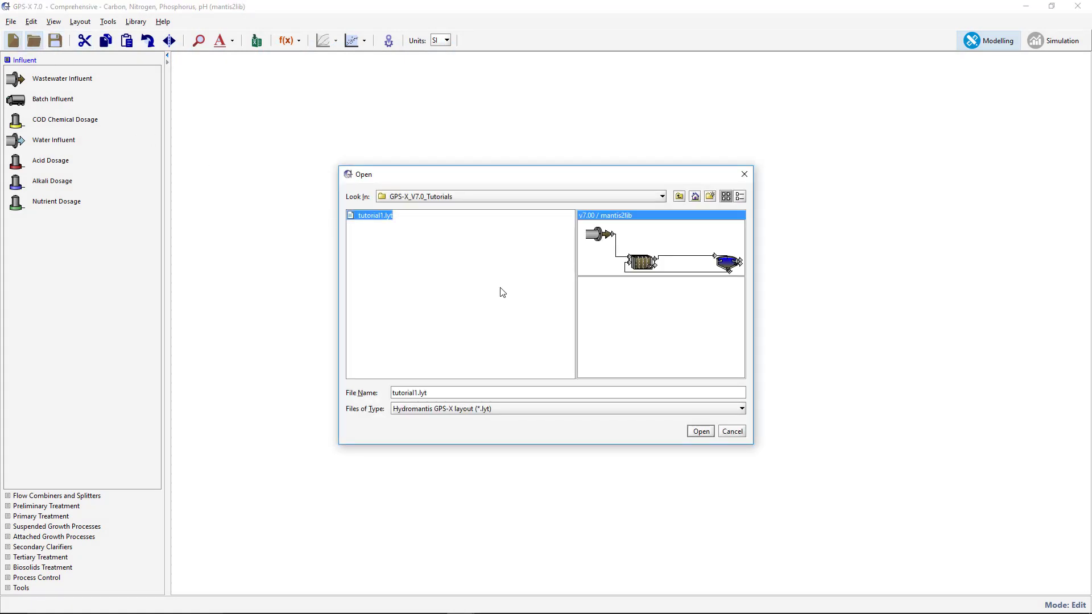
pyautogui.click(702, 432)
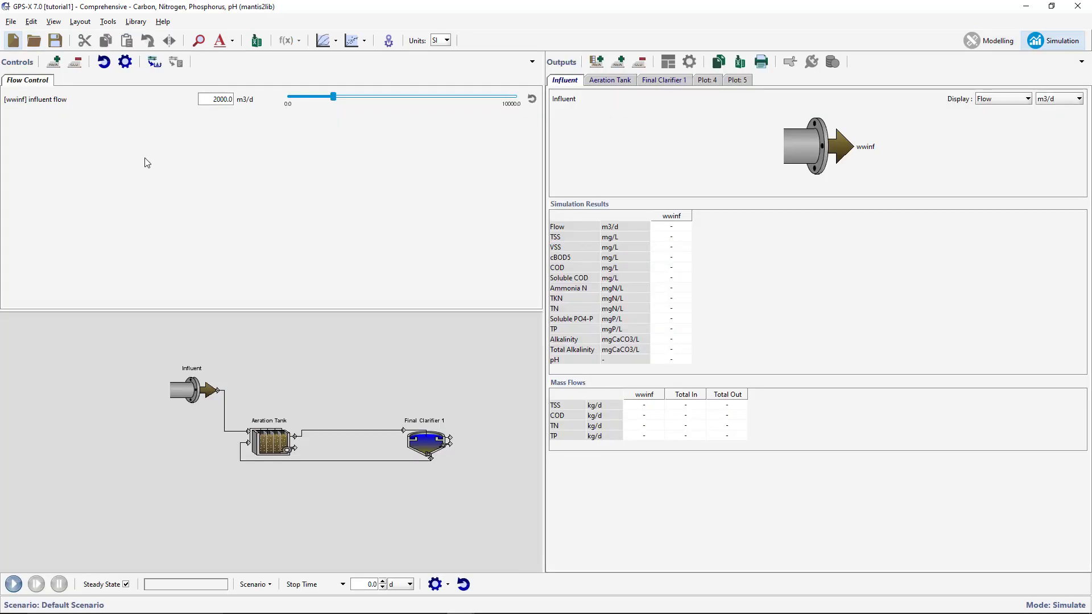
# Browse the Tutorials sample layouts and close the list without opening one.
pyautogui.click(11, 23)
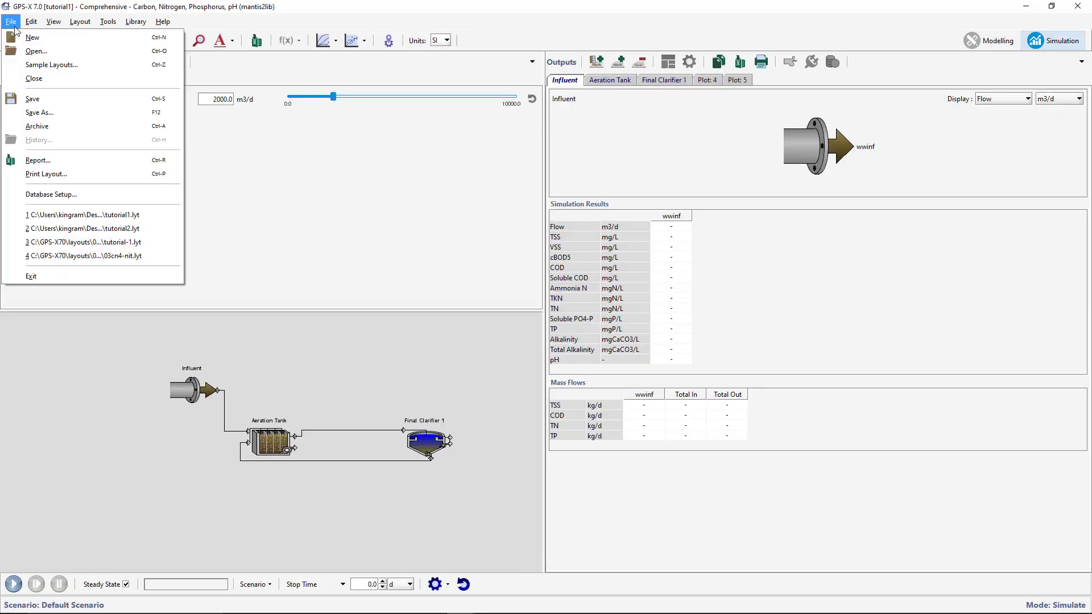
pyautogui.click(23, 65)
pyautogui.click(299, 316)
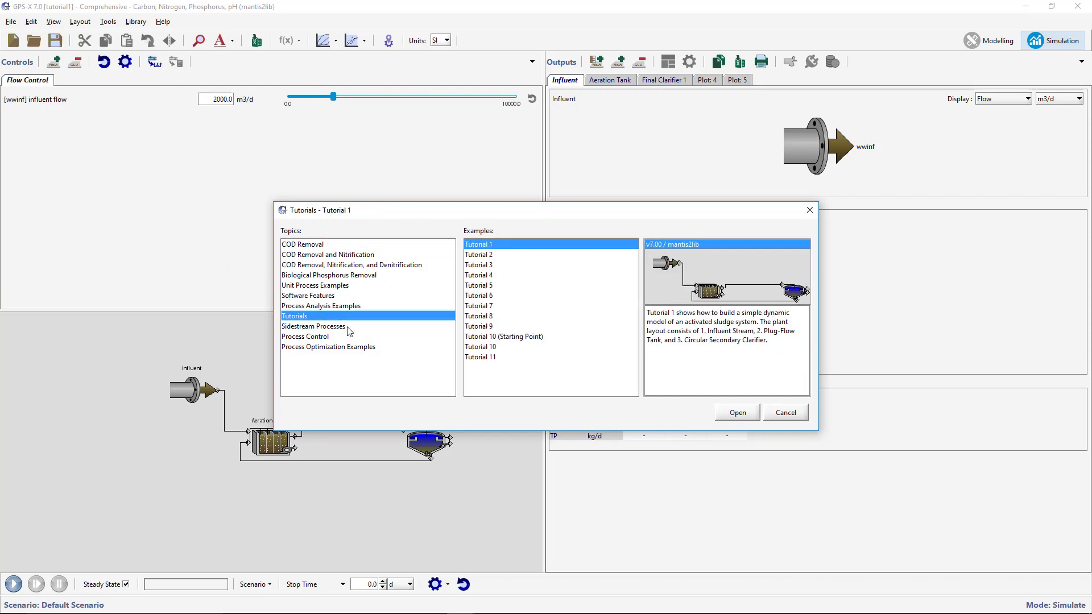
pyautogui.click(783, 417)
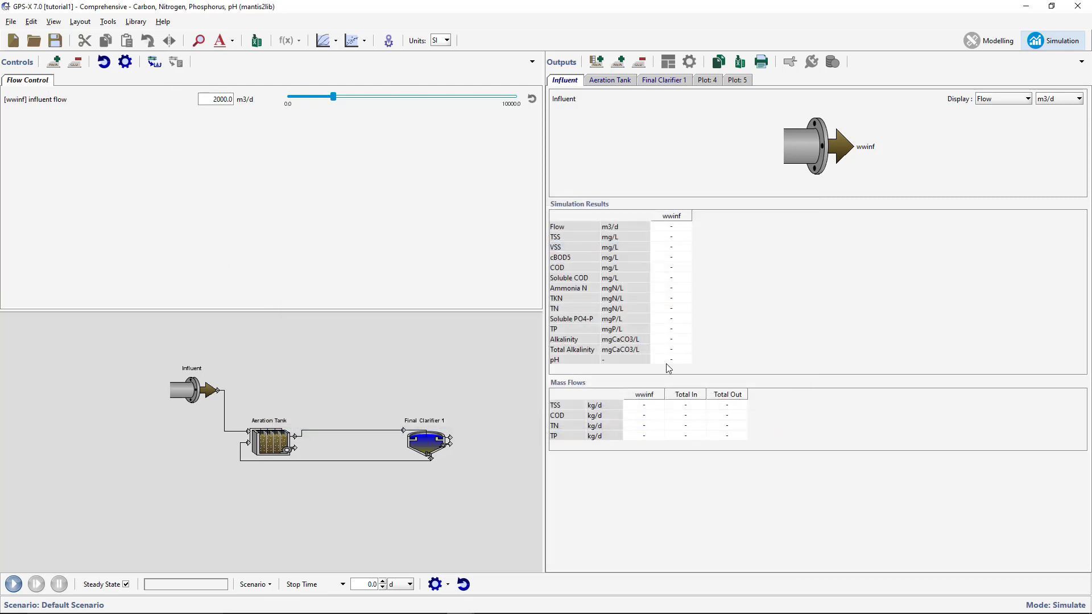
# Save the current layout as a separate copy named tutorial2.
pyautogui.click(12, 21)
pyautogui.click(39, 114)
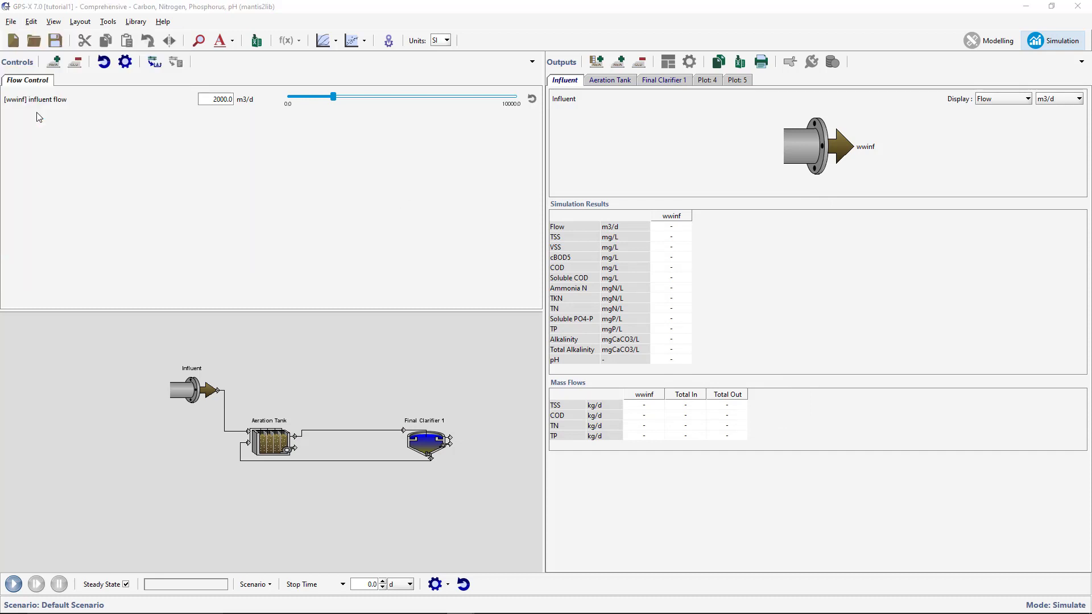
pyautogui.write('tu')
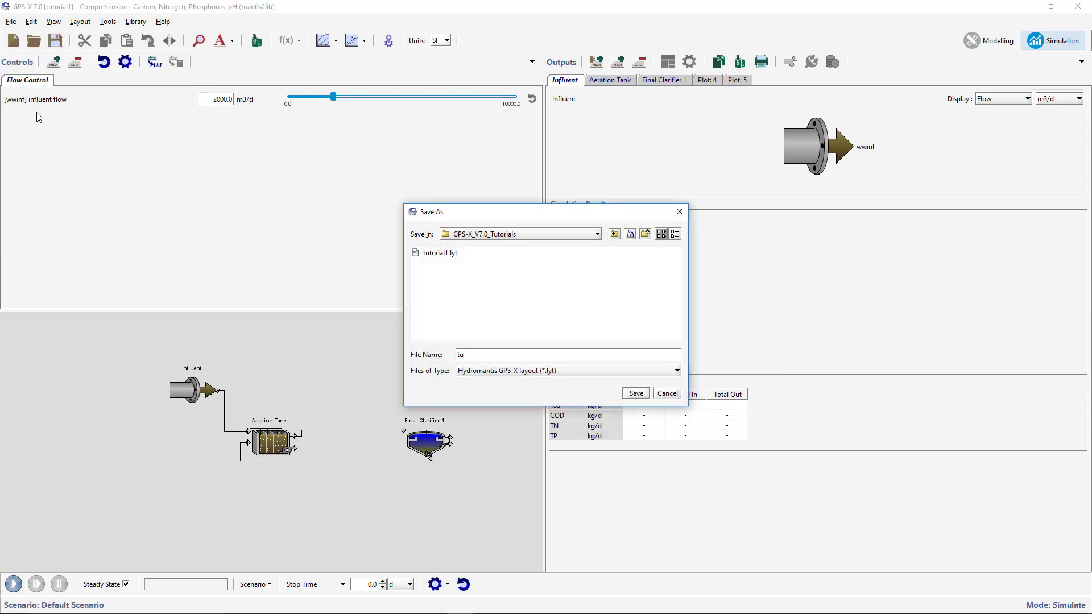
pyautogui.write('torial1')
pyautogui.press('Return')
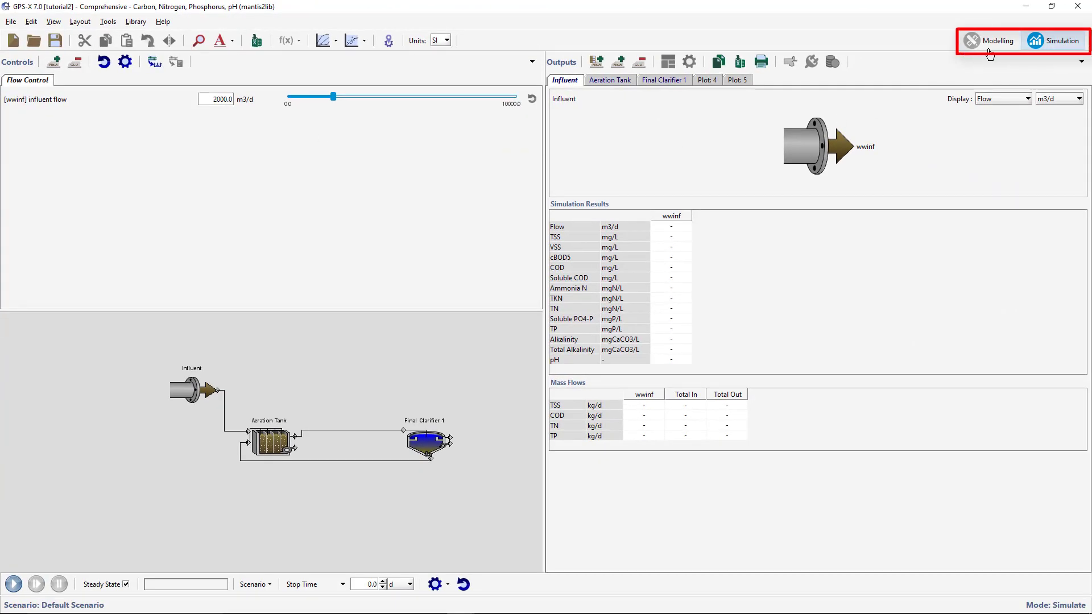
# Switch to Modelling mode and turn on the flowsheet display grid.
pyautogui.click(989, 47)
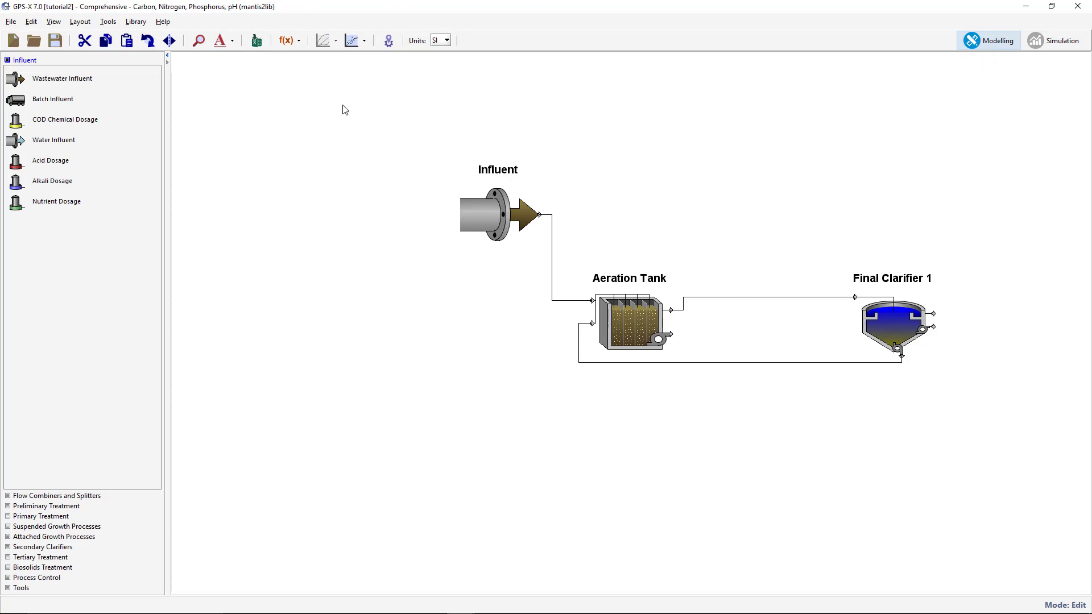
pyautogui.click(53, 22)
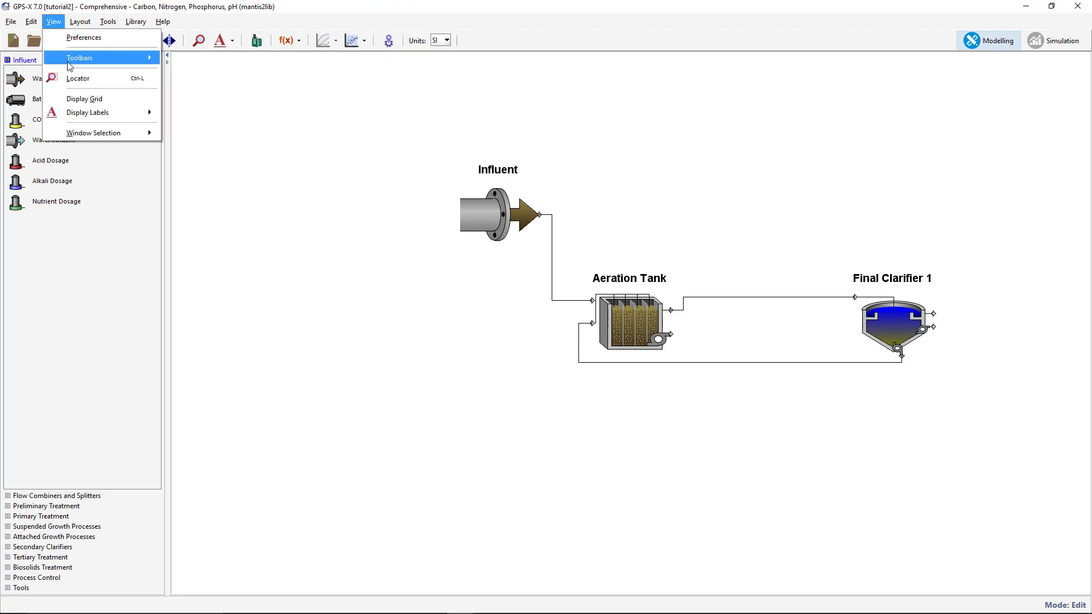
pyautogui.click(74, 100)
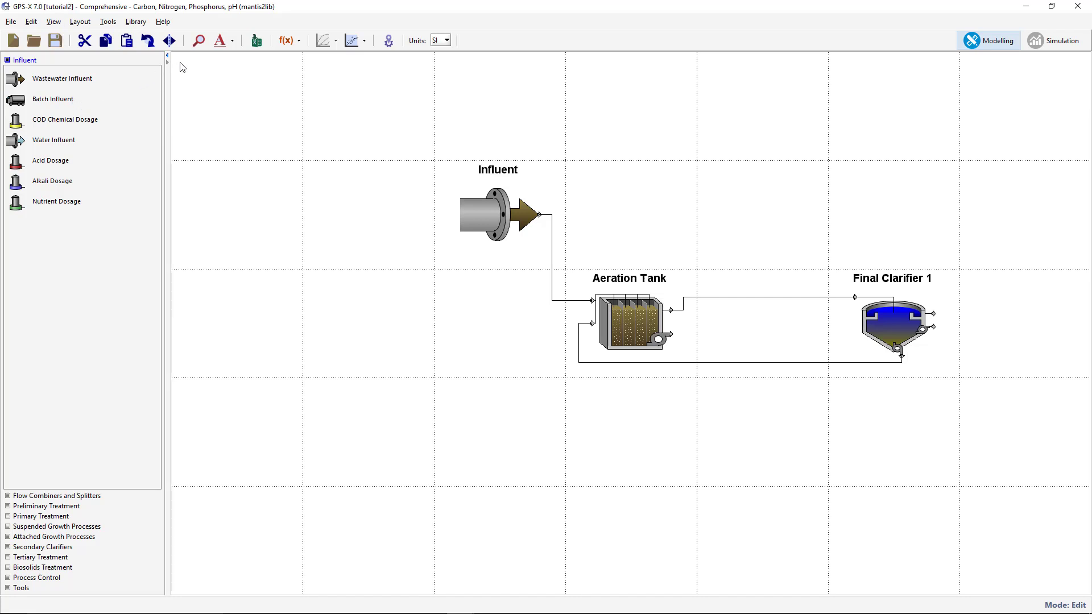
# Pan the view with the Locator, then move the Influent and Aeration Tank left.
pyautogui.click(199, 42)
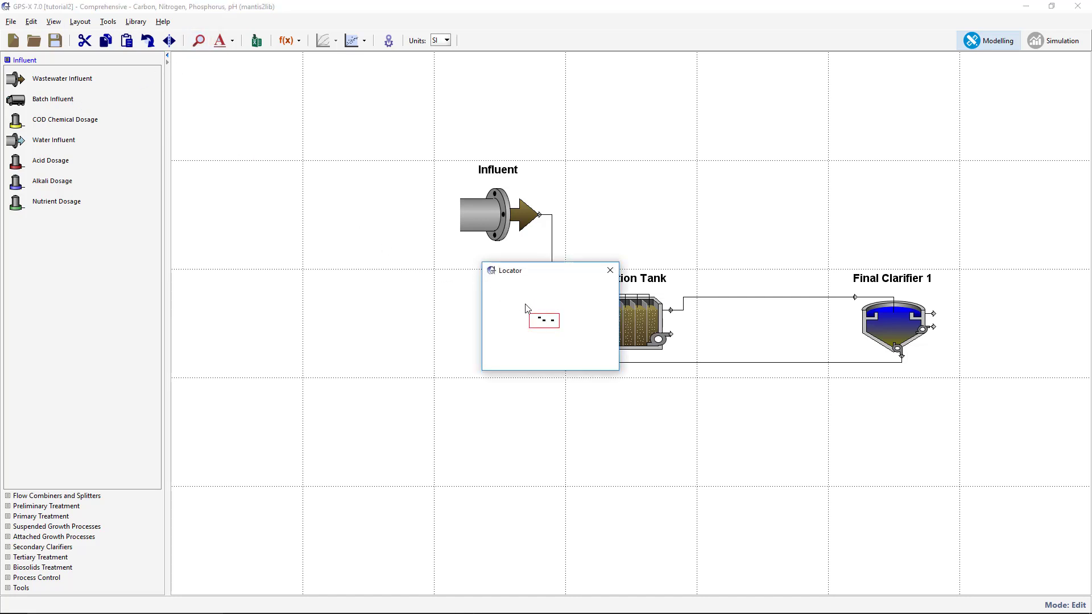
pyautogui.moveTo(533, 317); pyautogui.dragTo(562, 331)
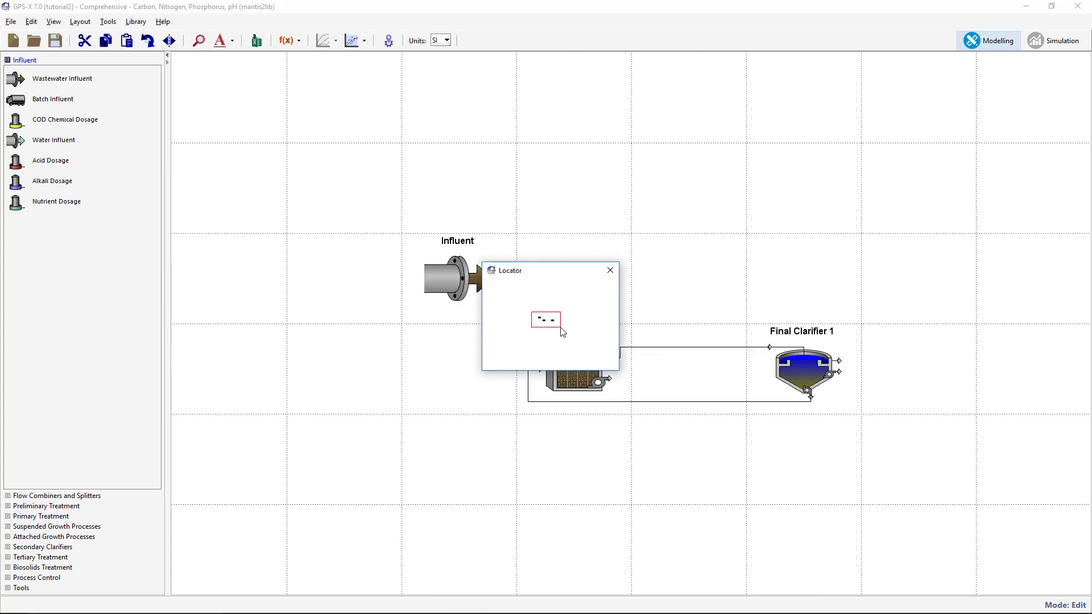
pyautogui.click(615, 275)
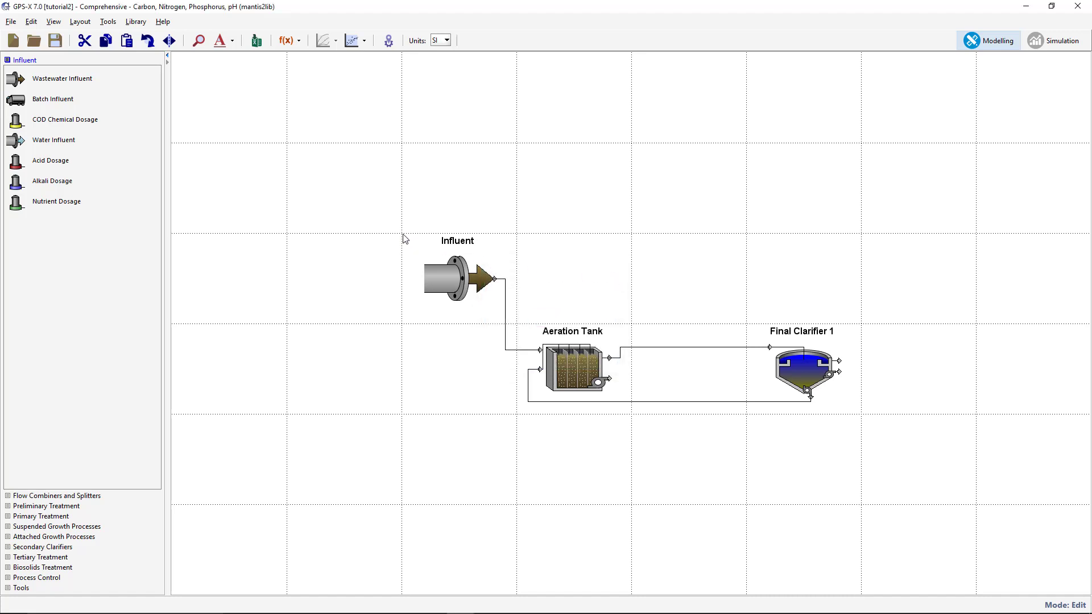
pyautogui.moveTo(403, 234); pyautogui.dragTo(635, 414)
pyautogui.moveTo(240, 275); pyautogui.dragTo(239, 277)
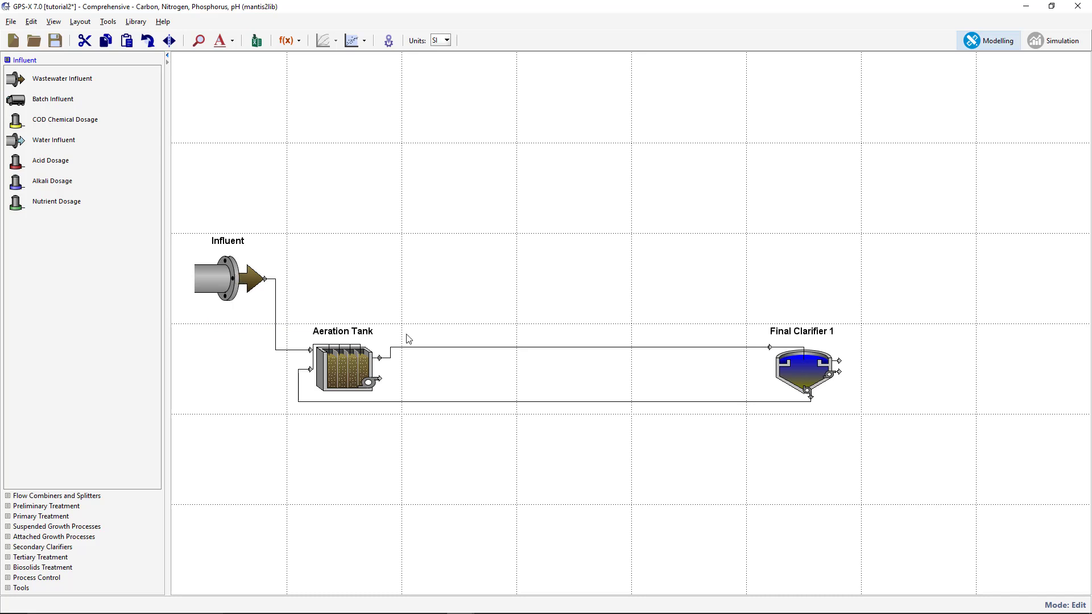
# Copy Final Clarifier 1 and paste the duplicate into the grid cell directly below it.
pyautogui.click(815, 373)
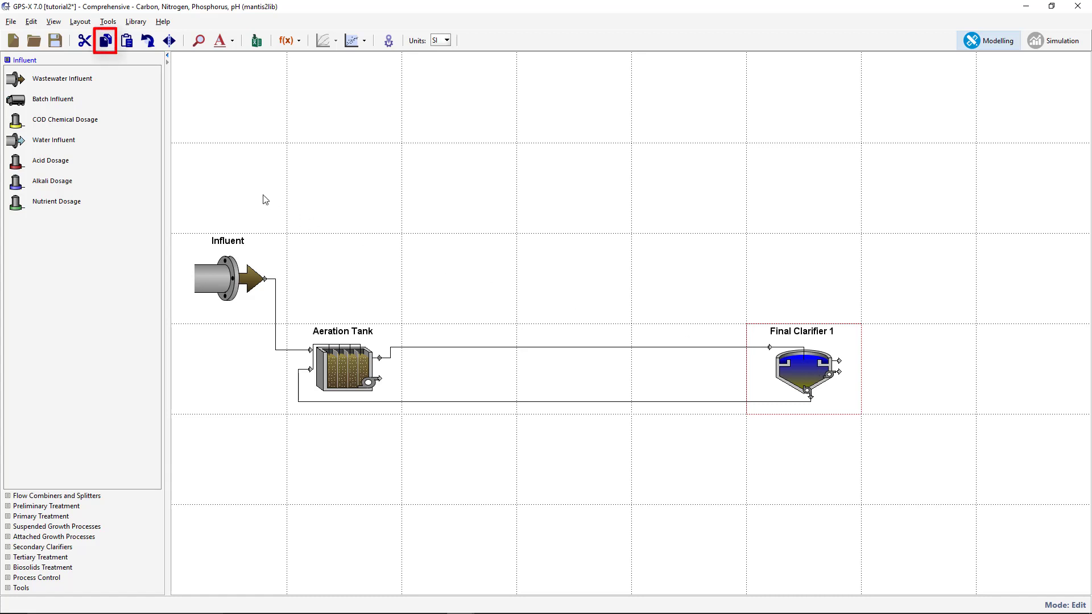
pyautogui.click(107, 41)
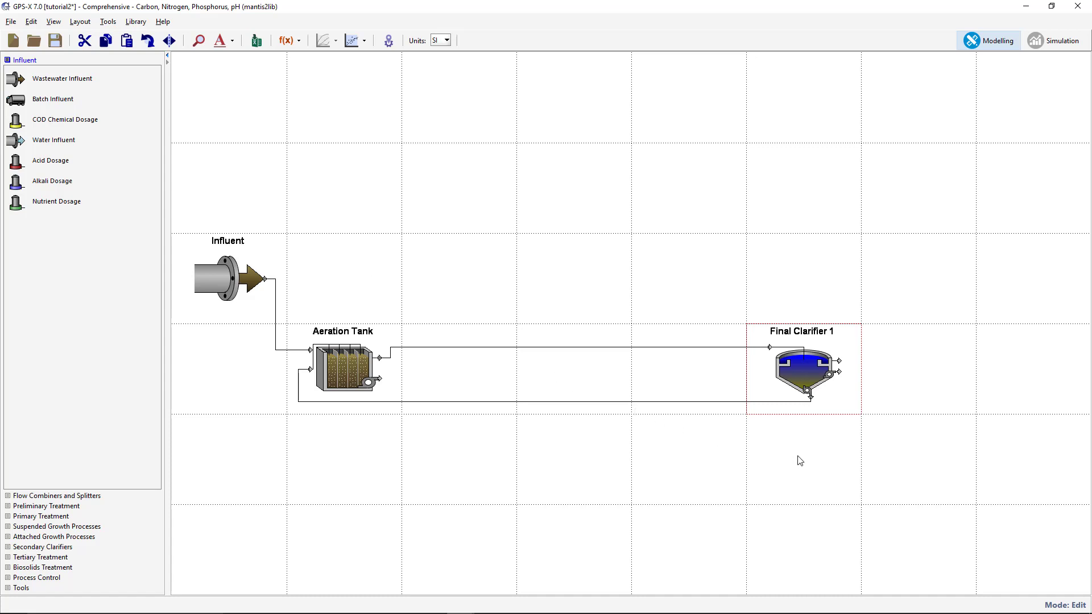
pyautogui.click(815, 479)
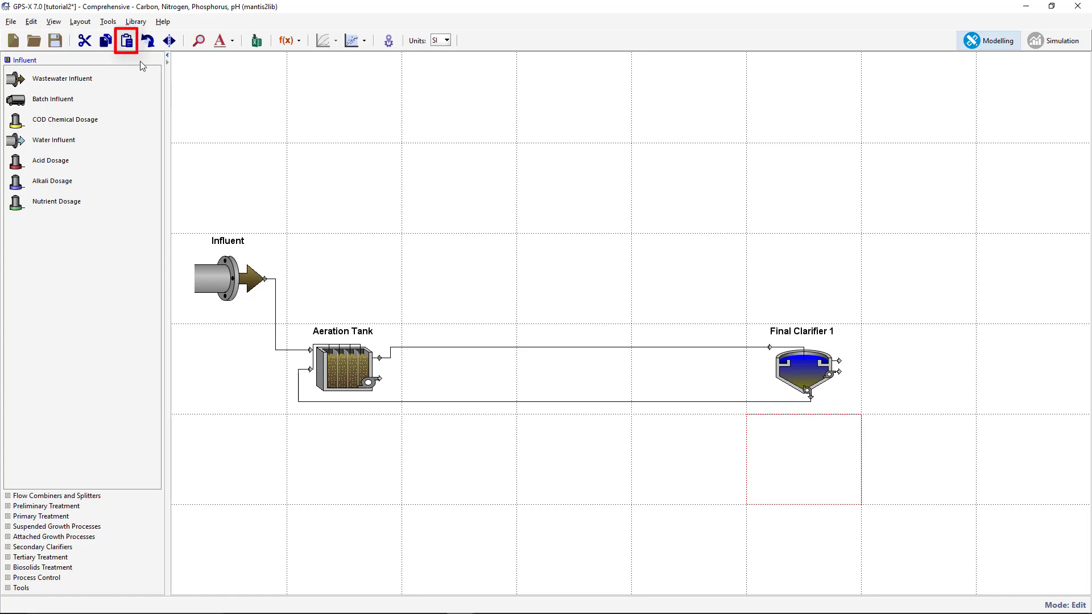
pyautogui.click(127, 41)
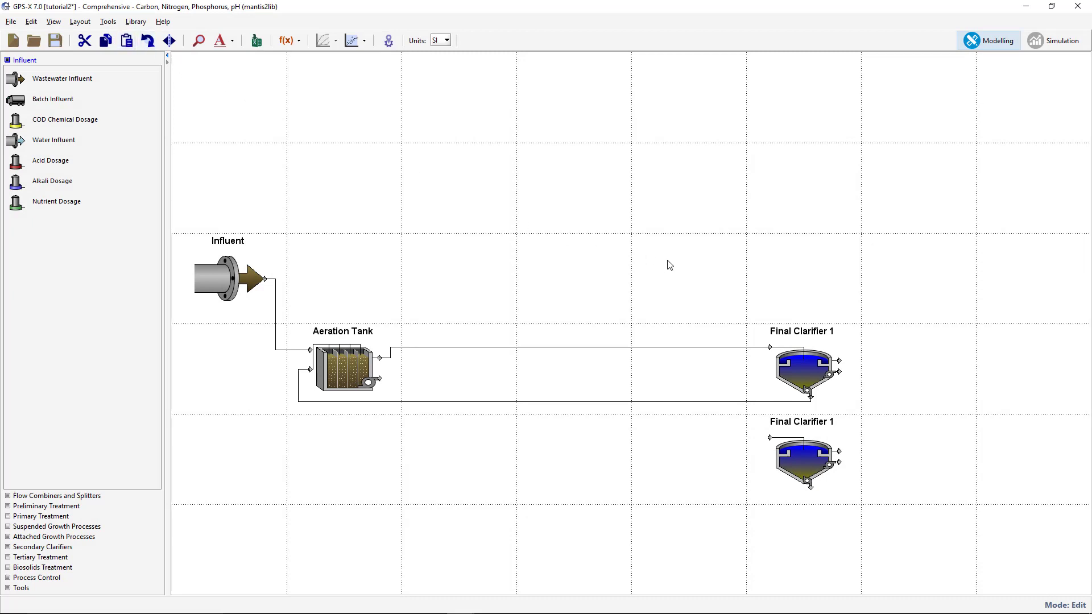
# Delete the feed stream and the return line between the Aeration Tank and Final Clarifier 1.
pyautogui.click(761, 346)
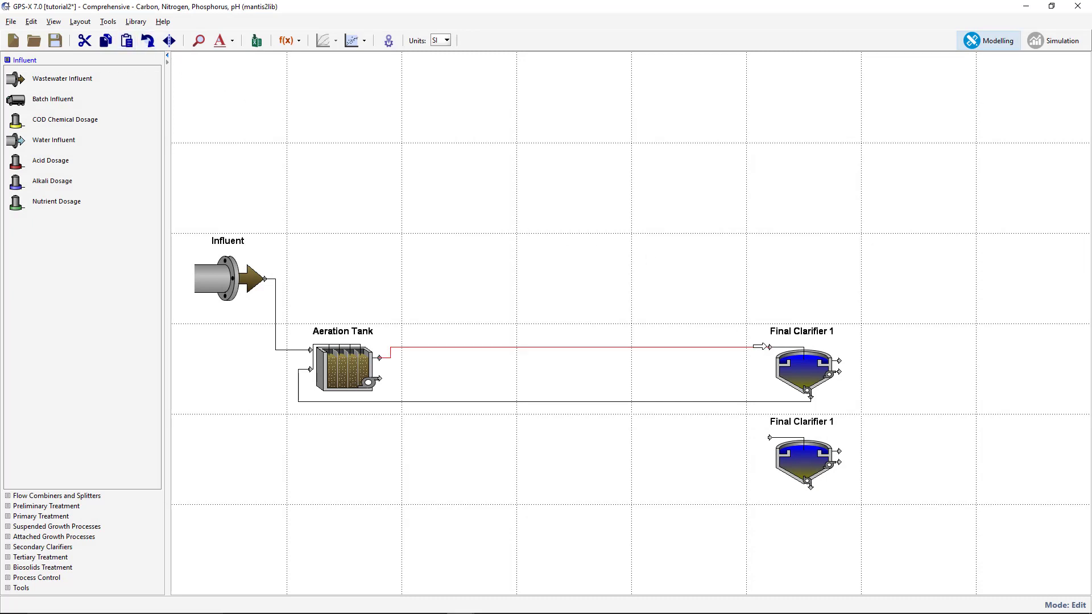
pyautogui.moveTo(760, 346); pyautogui.dragTo(683, 314)
pyautogui.click(532, 325)
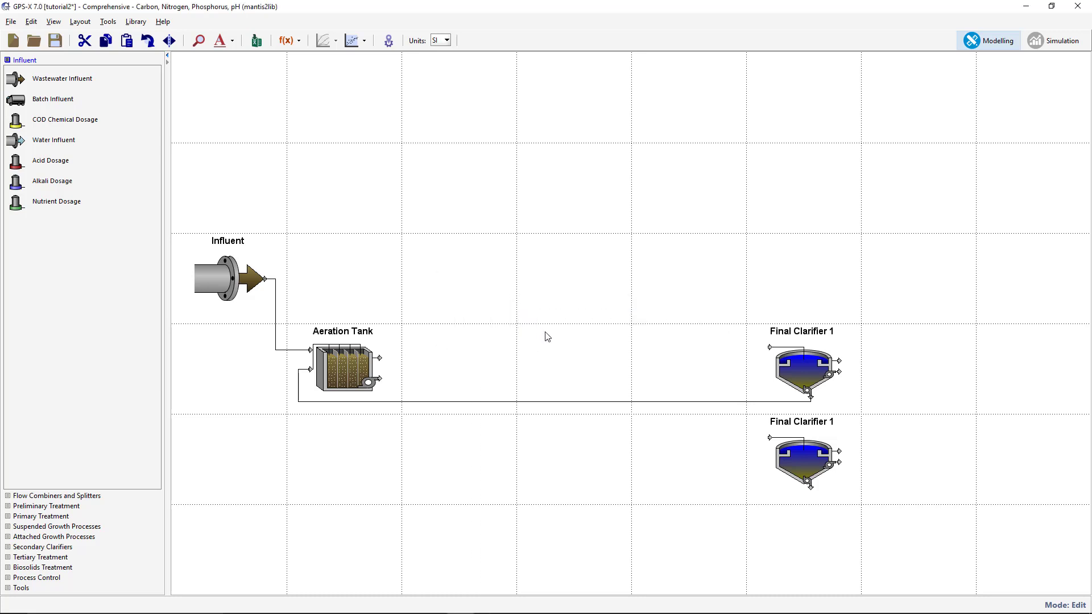
pyautogui.click(810, 401)
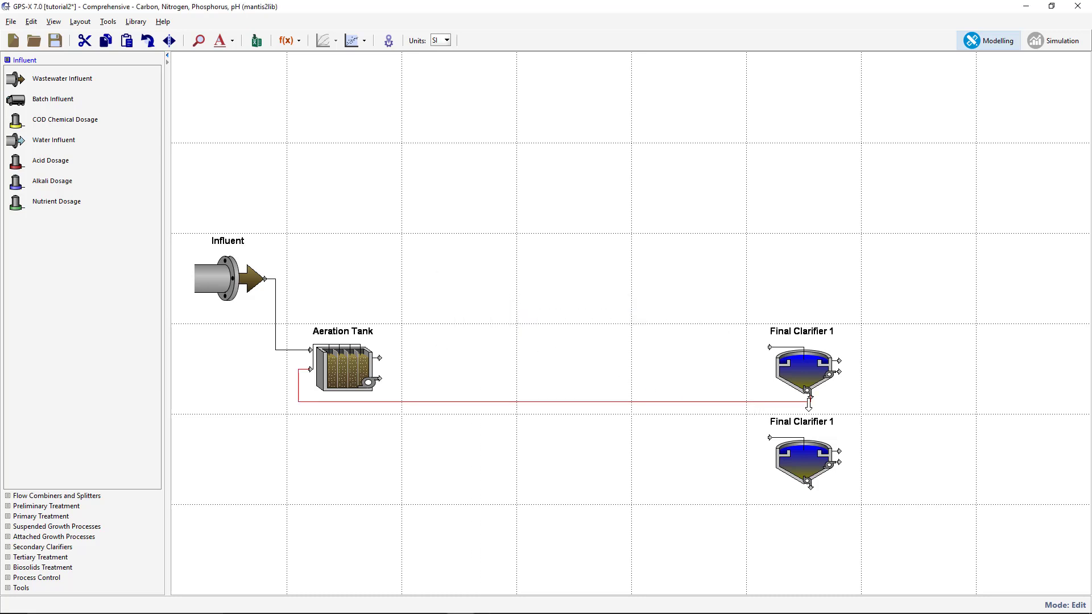
pyautogui.moveTo(809, 402); pyautogui.dragTo(698, 411)
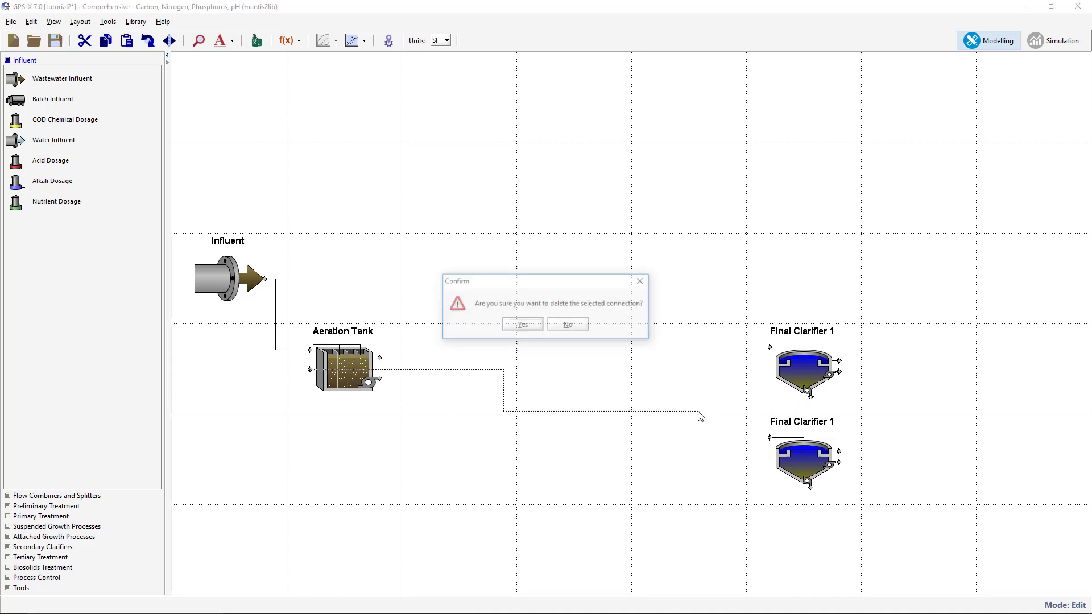
pyautogui.click(522, 325)
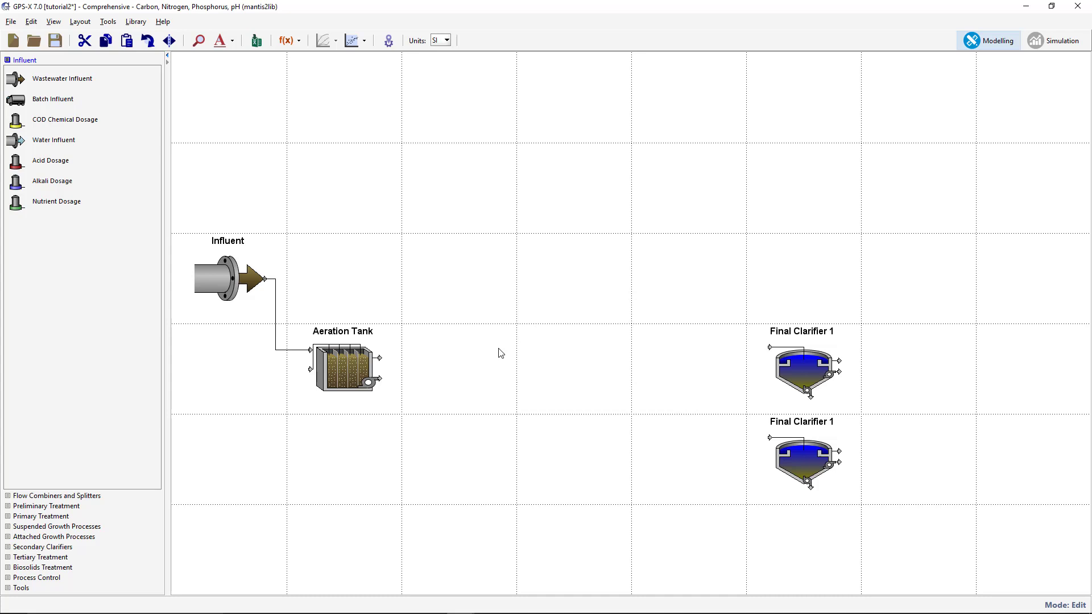
# Place a 2-flow splitter and two 2-flow combiners, flipping the combiner below the Aeration Tank.
pyautogui.click(119, 496)
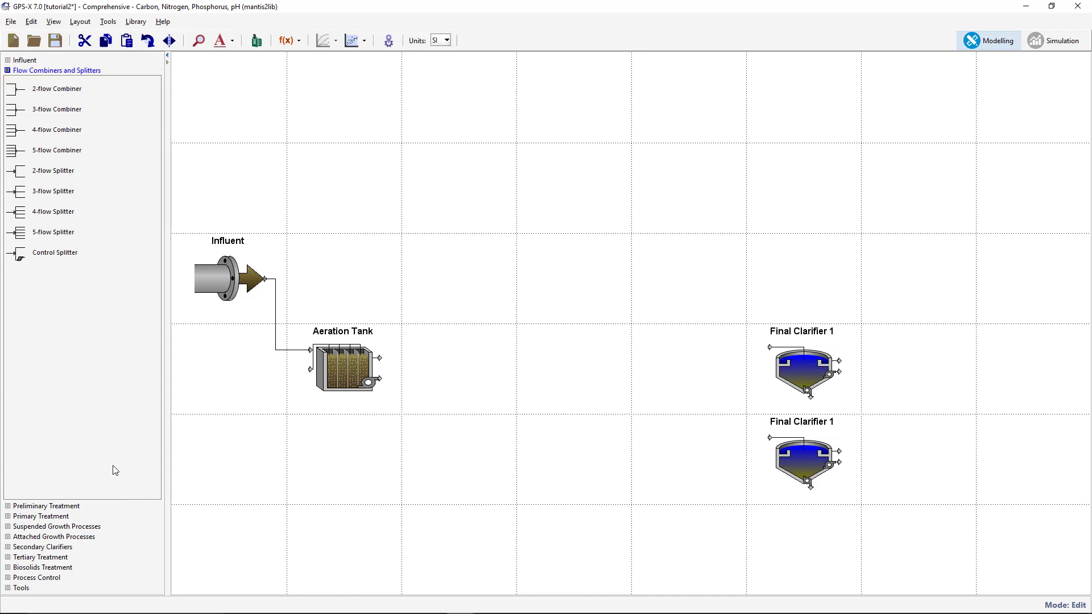
pyautogui.moveTo(50, 174); pyautogui.dragTo(465, 378)
pyautogui.moveTo(65, 87); pyautogui.dragTo(340, 474)
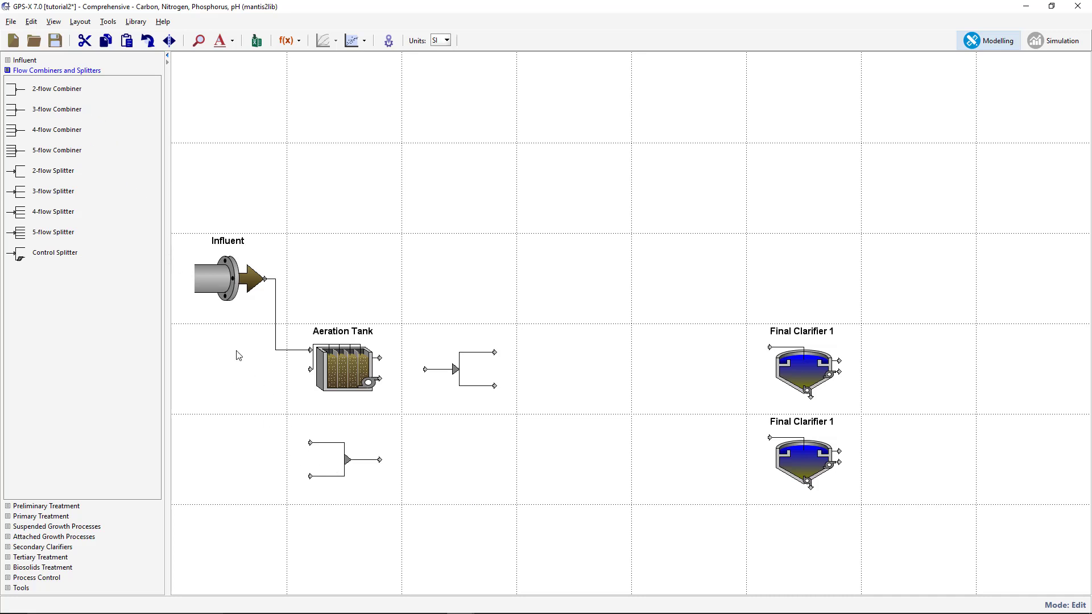
pyautogui.moveTo(69, 89); pyautogui.dragTo(1037, 371)
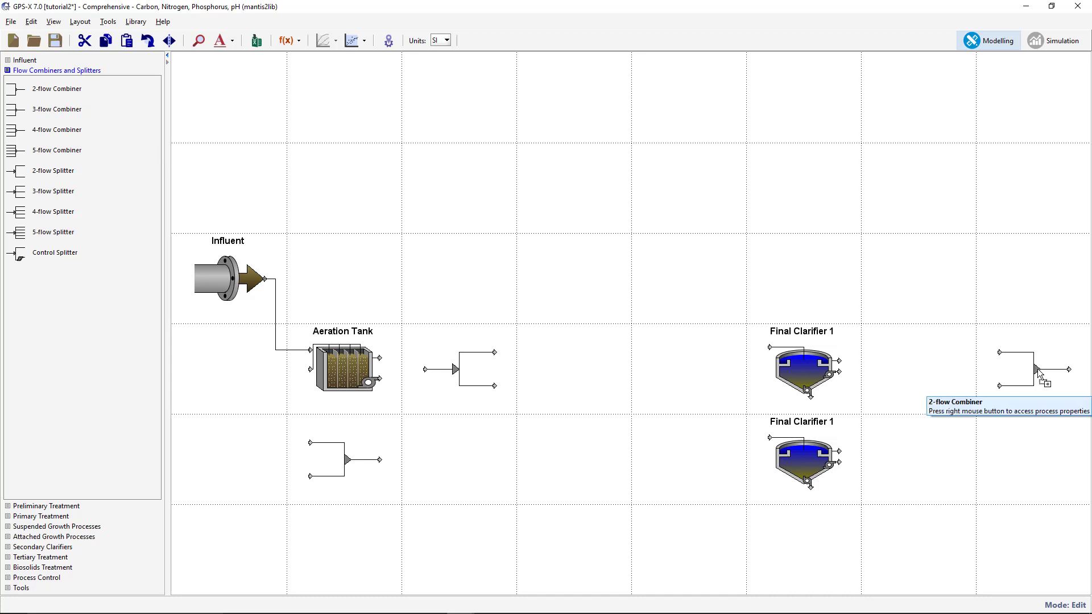
pyautogui.click(336, 448)
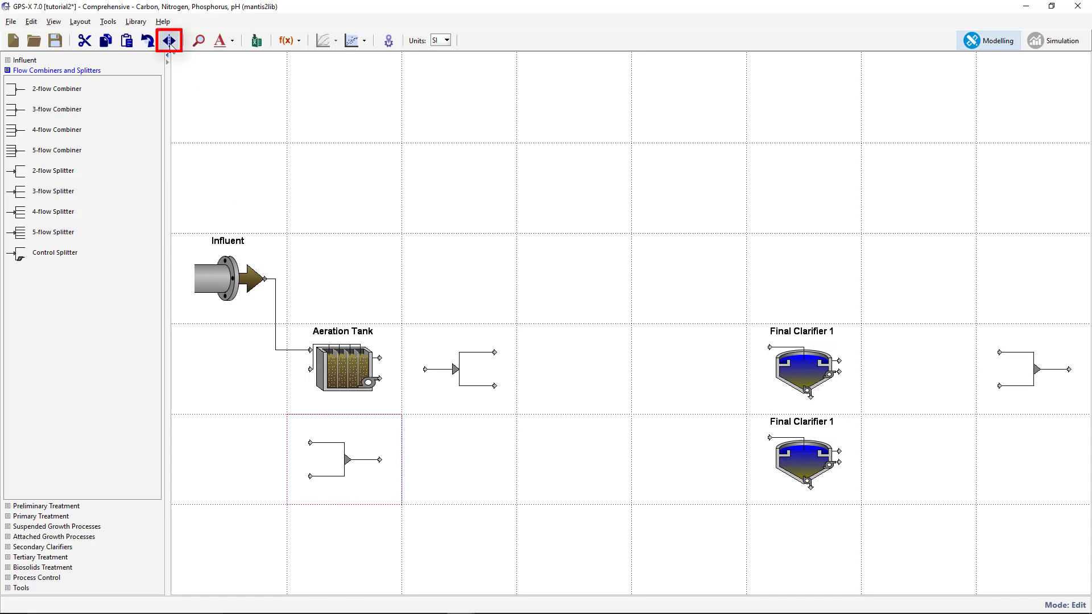
pyautogui.click(169, 41)
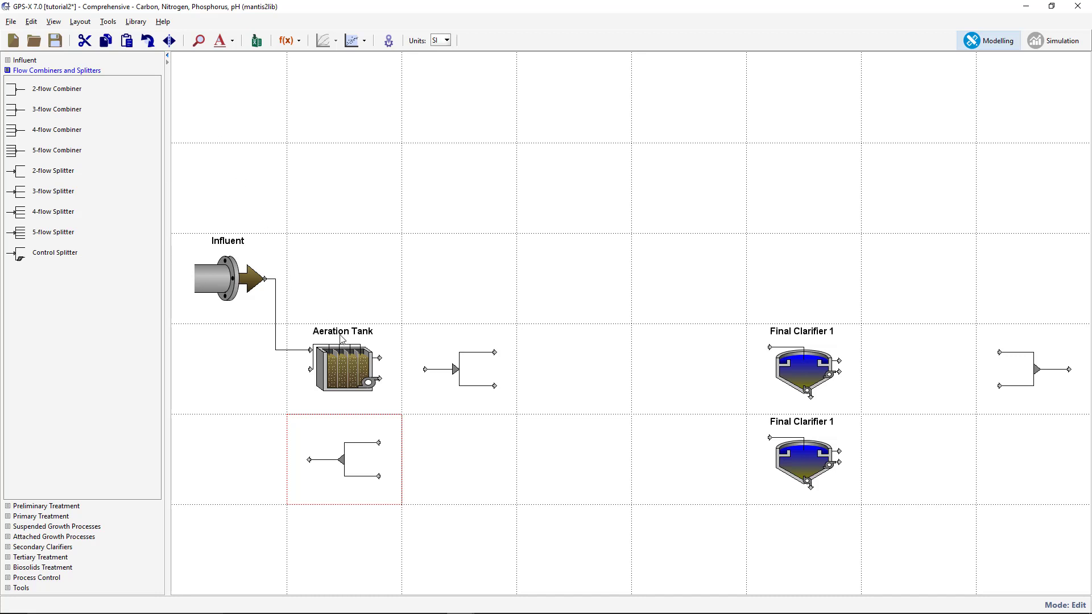
# Connect the tank to the splitter, the splitter to both clarifiers, and clarifier 1's effluent to the right combiner.
pyautogui.moveTo(373, 357); pyautogui.dragTo(424, 369)
pyautogui.moveTo(496, 357); pyautogui.dragTo(769, 348)
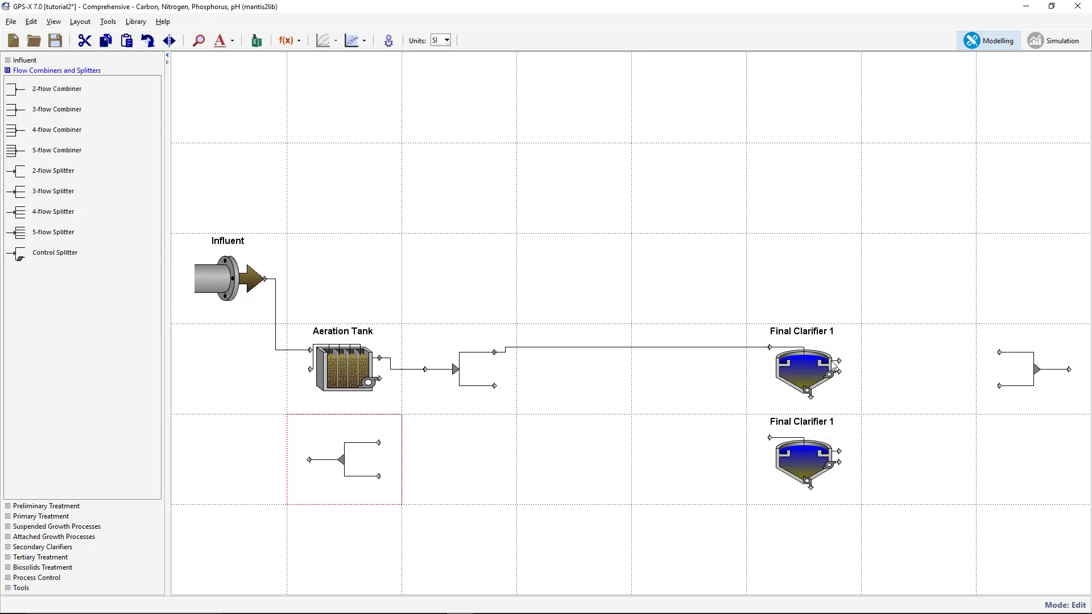
pyautogui.moveTo(840, 361); pyautogui.dragTo(922, 364)
pyautogui.moveTo(979, 360); pyautogui.dragTo(995, 353)
pyautogui.moveTo(494, 384); pyautogui.dragTo(992, 386)
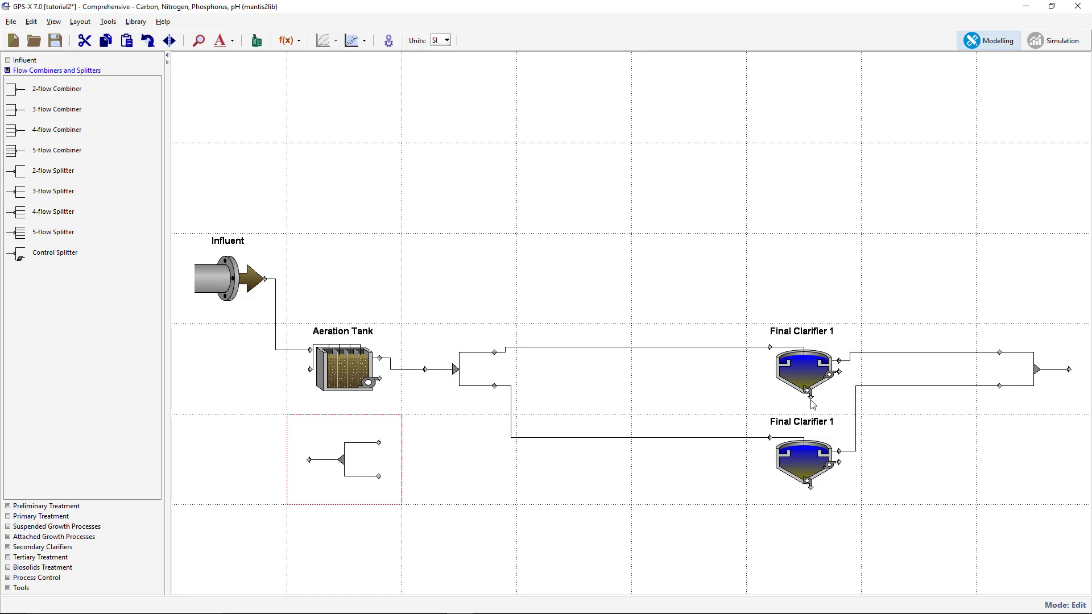
# Route both clarifier underflows into the lower-left combiner and its outlet back to the Aeration Tank.
pyautogui.moveTo(810, 401); pyautogui.dragTo(379, 443)
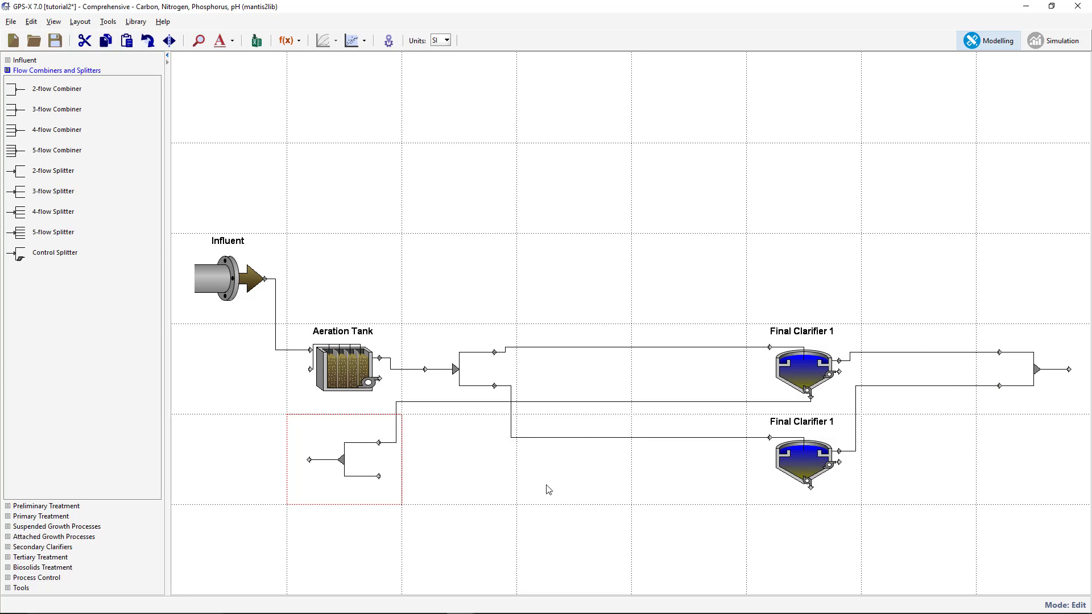
pyautogui.click(809, 493)
pyautogui.moveTo(810, 494); pyautogui.dragTo(380, 477)
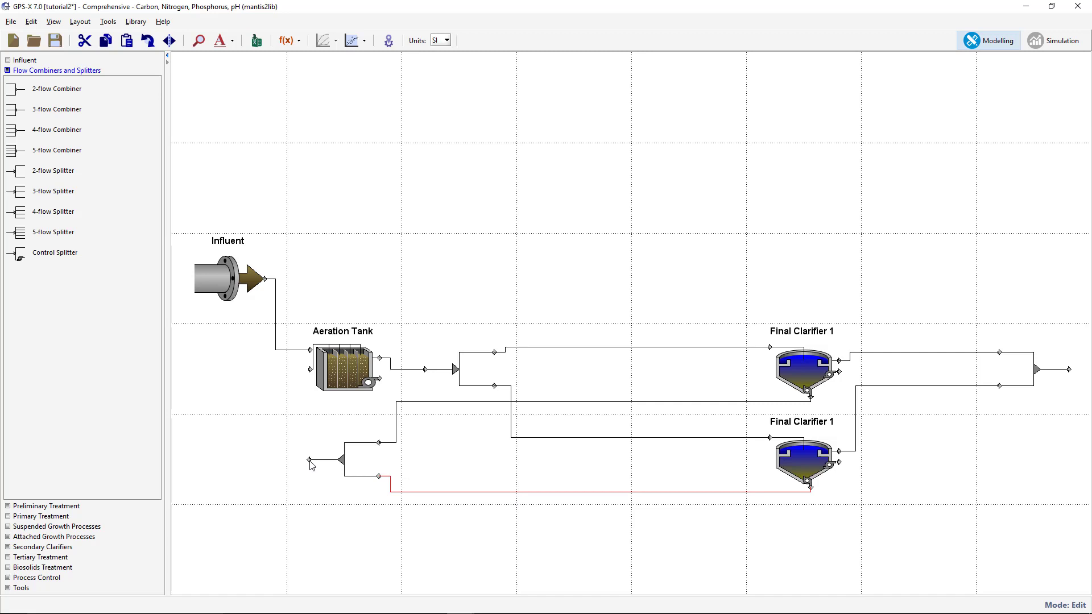
pyautogui.moveTo(312, 463); pyautogui.dragTo(298, 371)
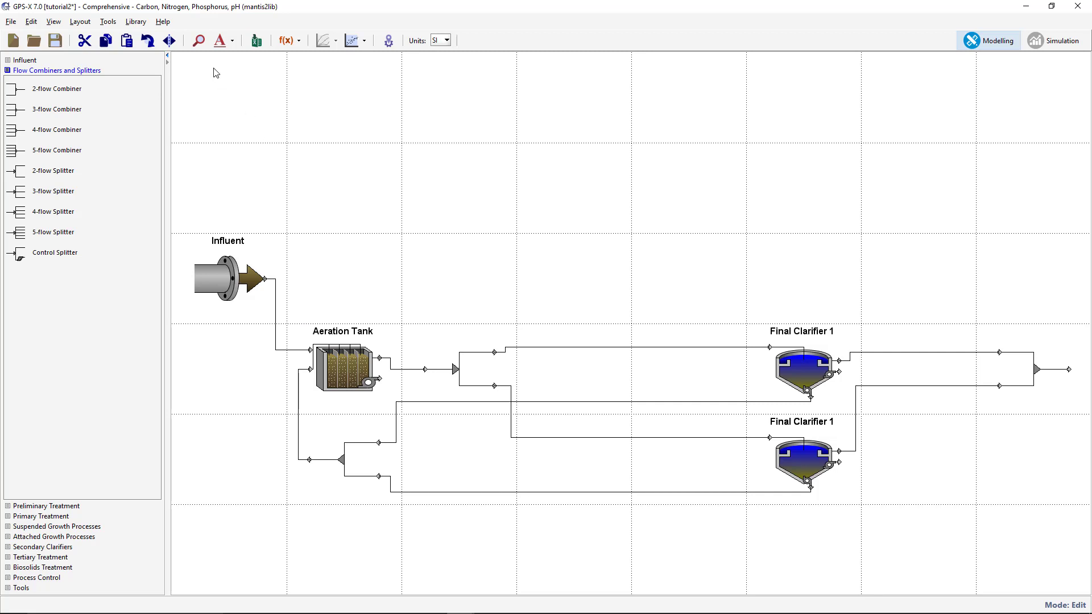
# Show stream names on all connections and leave the Influent's labels unchanged.
pyautogui.click(218, 42)
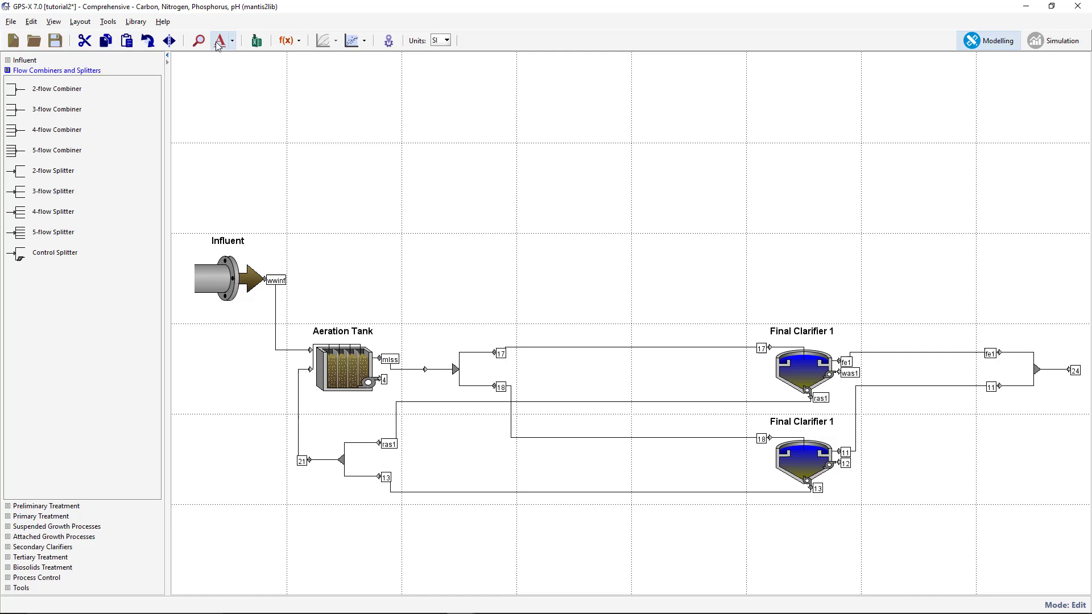
pyautogui.rightClick(213, 280)
pyautogui.click(240, 391)
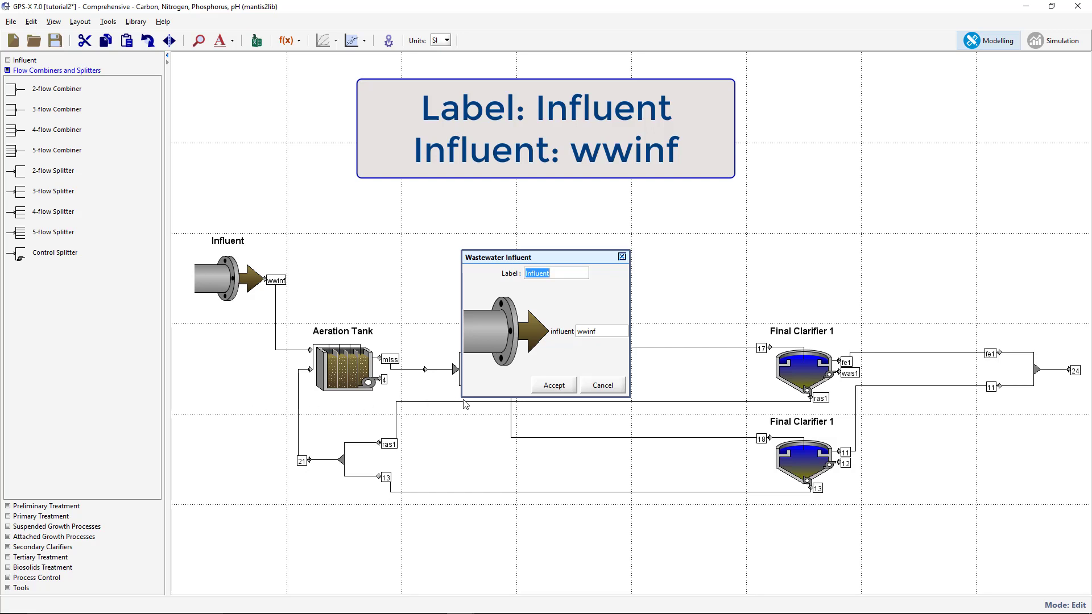
pyautogui.click(553, 386)
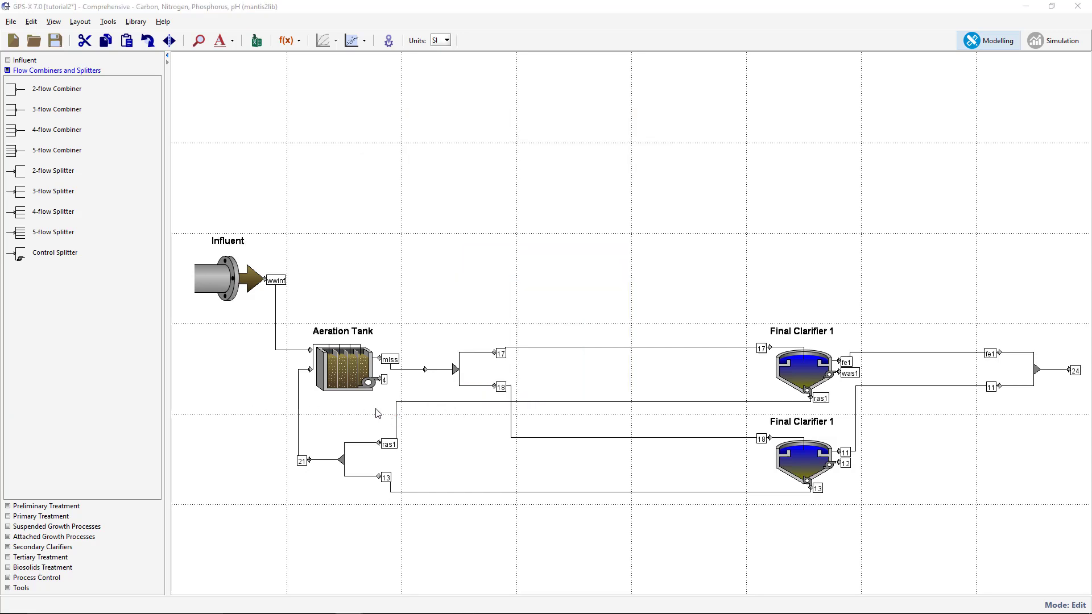
# Rename the Aeration Tank's recycle stream to ras.
pyautogui.rightClick(350, 376)
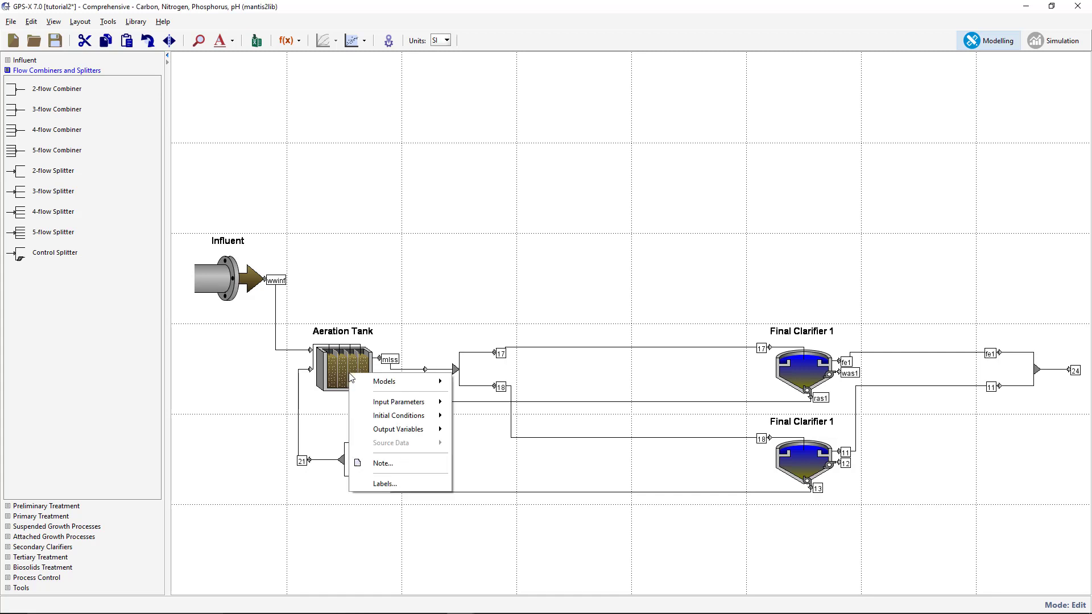
pyautogui.click(384, 484)
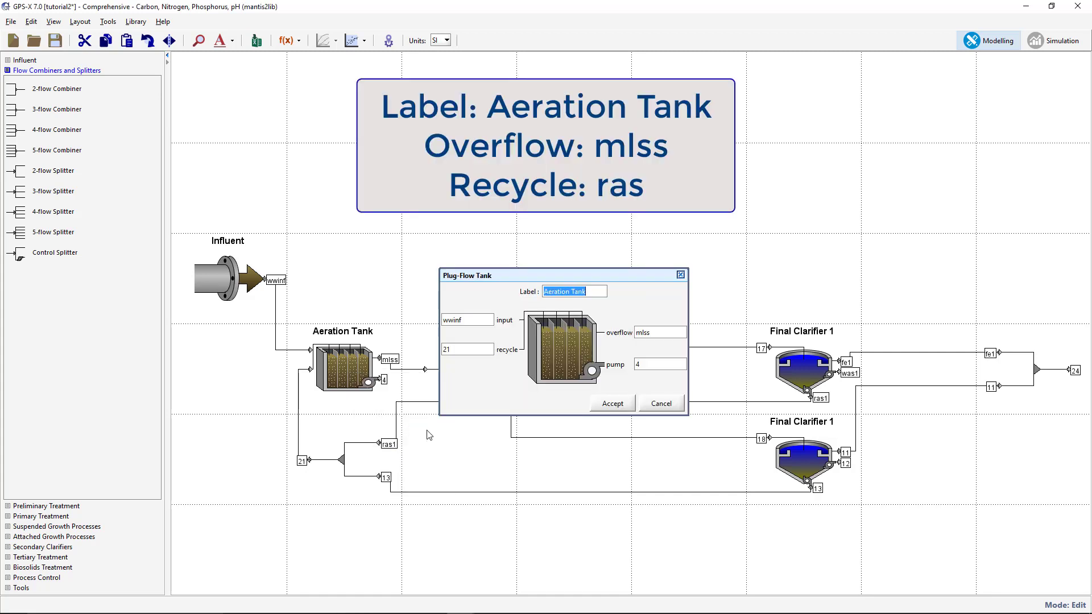
pyautogui.doubleClick(457, 349)
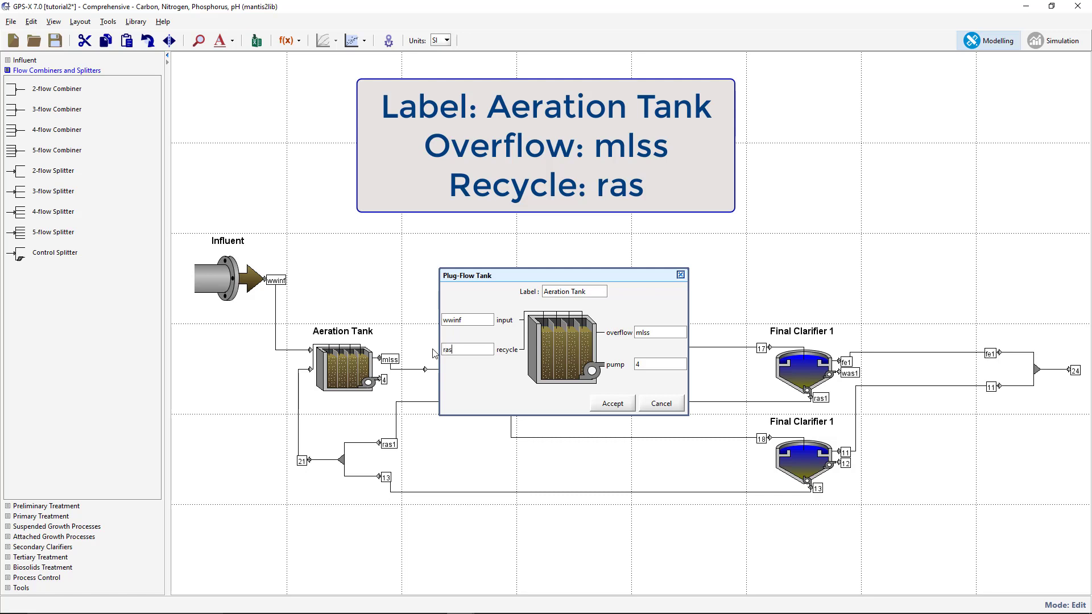
pyautogui.click(600, 403)
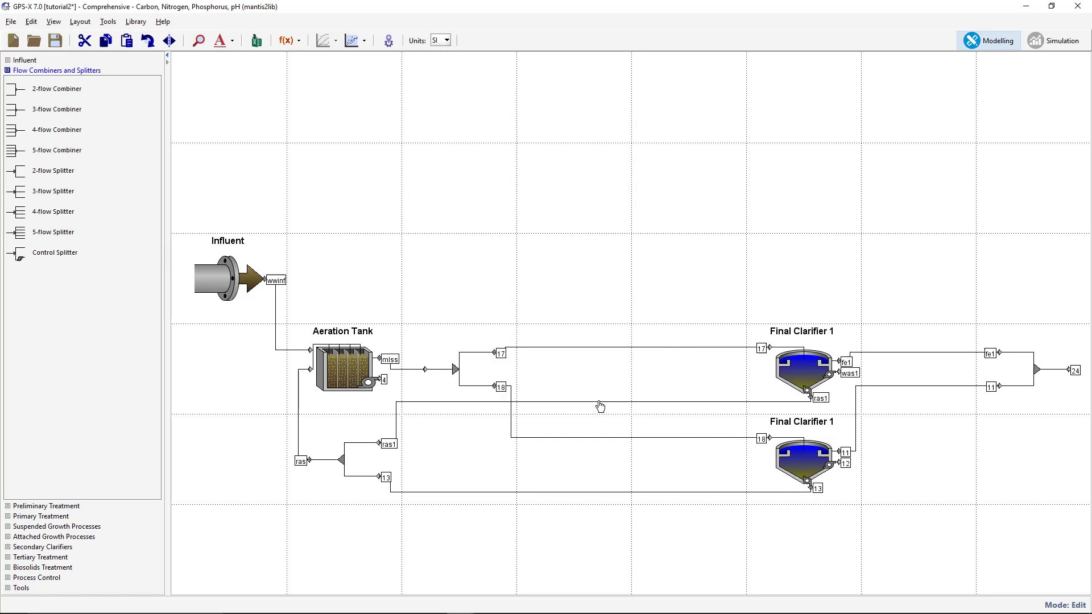
# Label the splitter MLSS Splitter with outputs mlss1 and mlss2.
pyautogui.rightClick(457, 368)
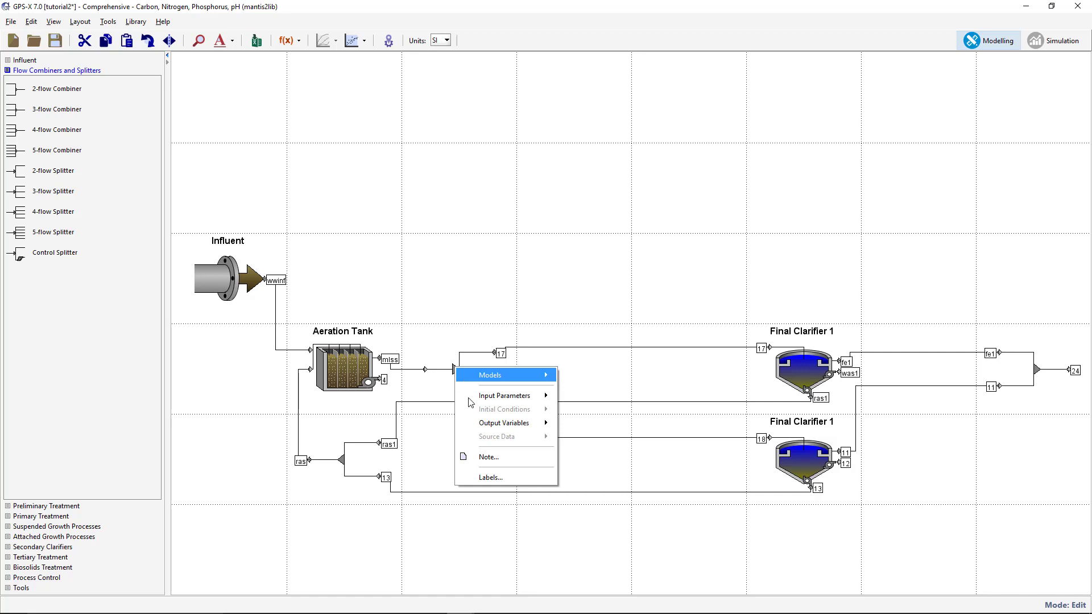
pyautogui.click(476, 478)
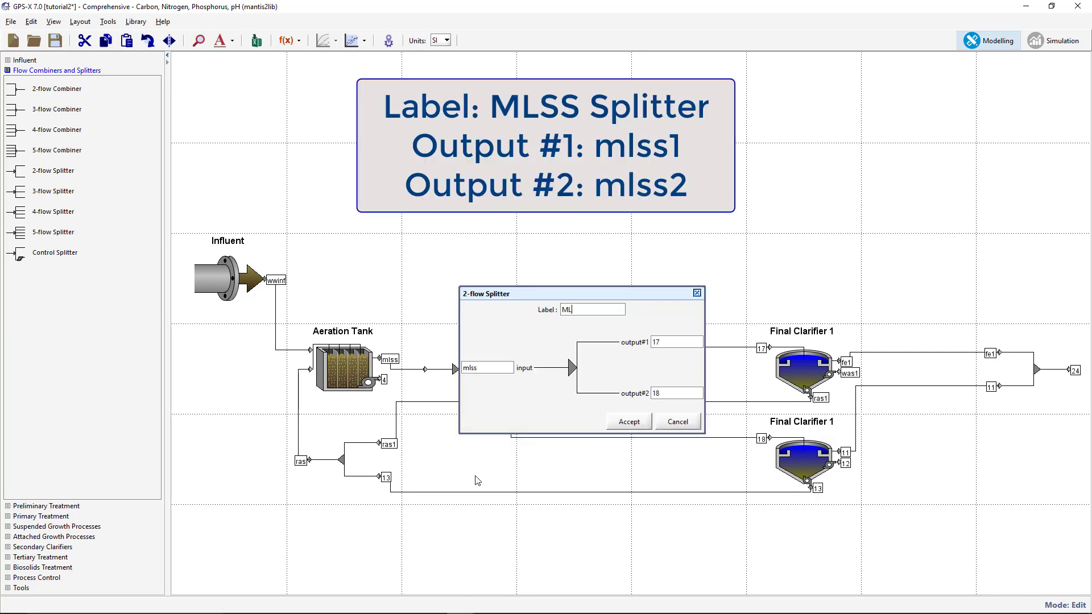
pyautogui.write('MLSS Splitter')
pyautogui.moveTo(665, 342); pyautogui.dragTo(648, 345)
pyautogui.write('mlss')
pyautogui.press('Tab')
pyautogui.press('Tab')
pyautogui.click(634, 424)
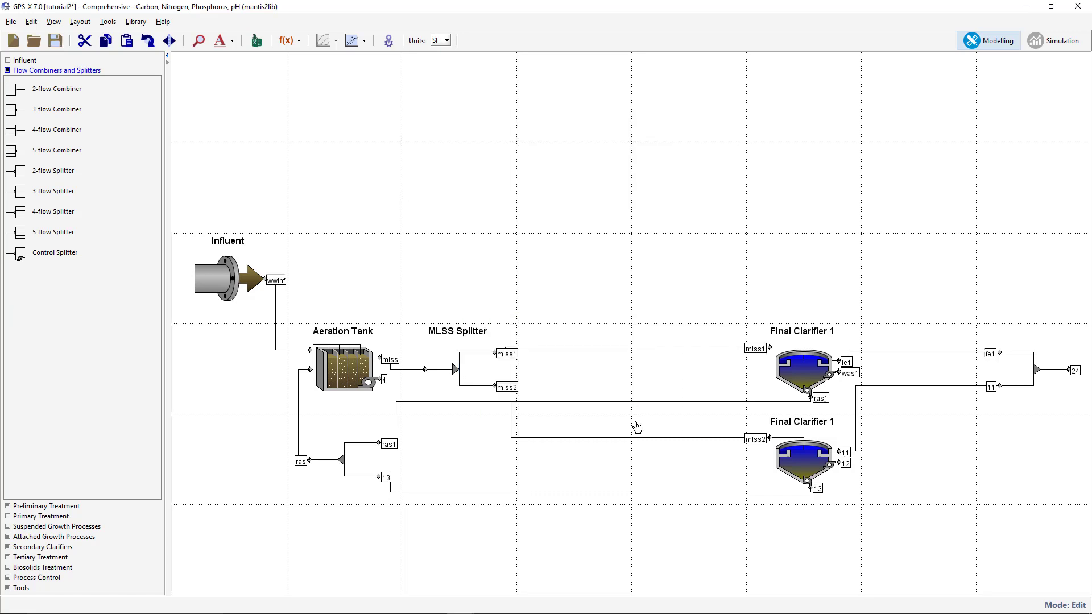
# Review Final Clarifier 1's labels and keep them unchanged.
pyautogui.rightClick(799, 376)
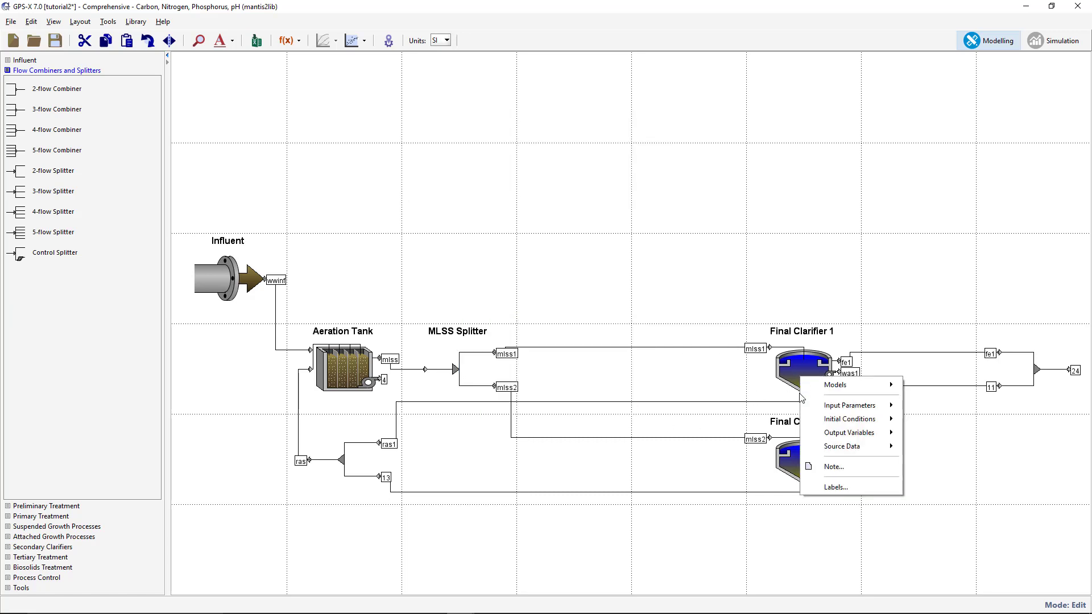
pyautogui.click(817, 488)
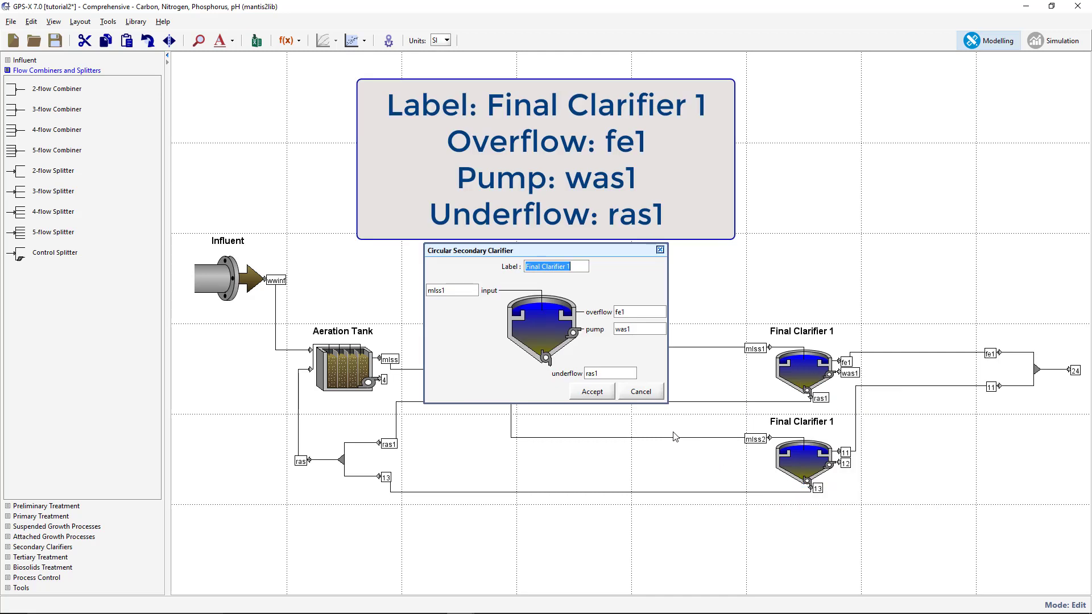
pyautogui.click(603, 393)
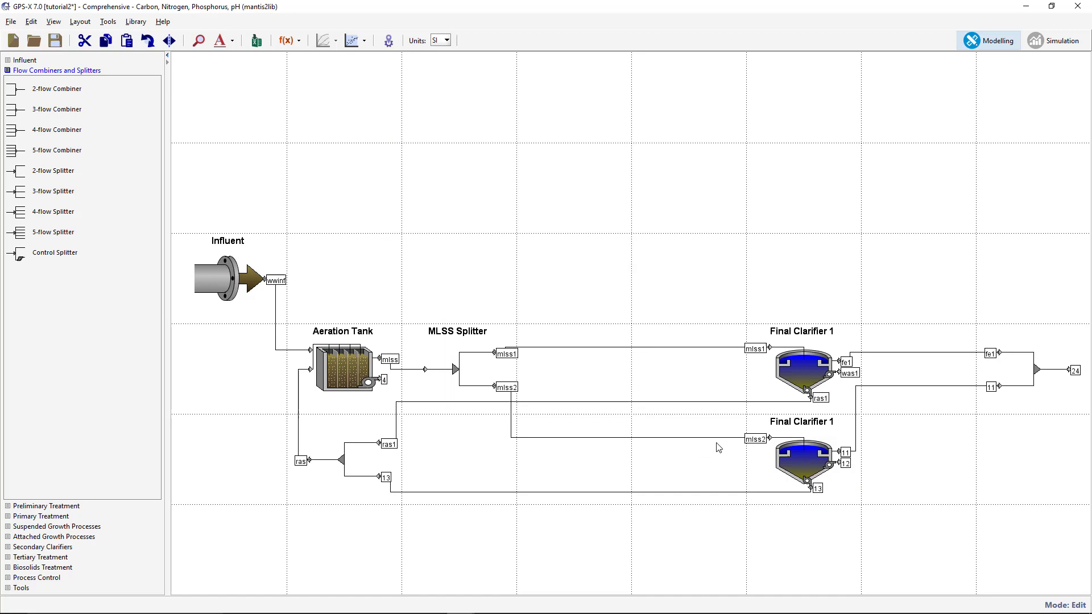
# Rename the lower clarifier Final Clarifier 2 with streams fe2, was2 and ras2.
pyautogui.rightClick(790, 456)
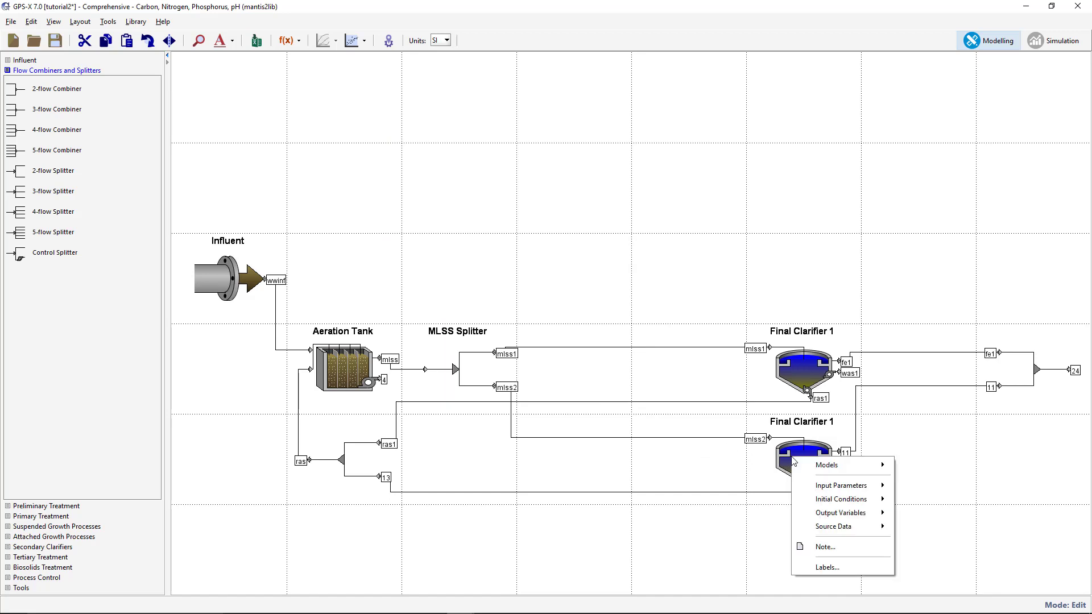
pyautogui.click(809, 567)
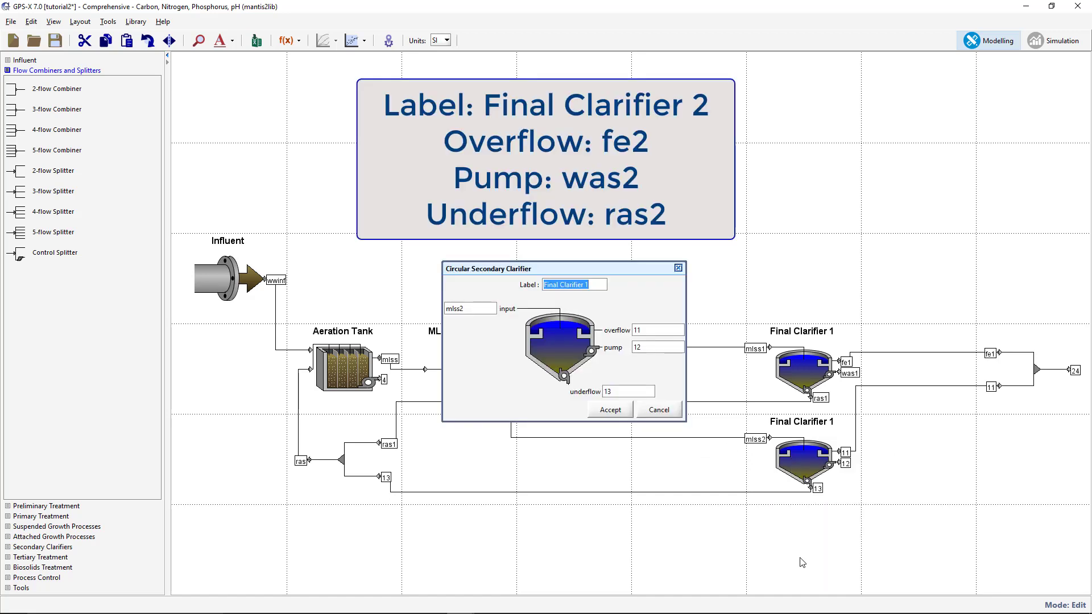
pyautogui.click(591, 285)
pyautogui.press('BackSpace')
pyautogui.write('2')
pyautogui.doubleClick(643, 329)
pyautogui.write('fe')
pyautogui.doubleClick(636, 348)
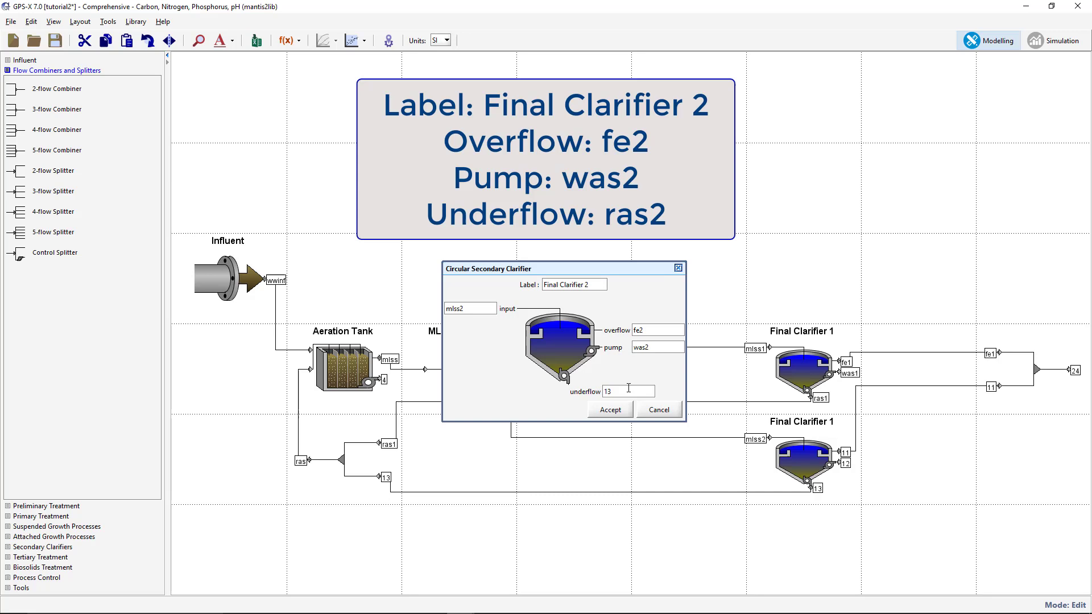
pyautogui.moveTo(627, 391); pyautogui.dragTo(598, 390)
pyautogui.click(600, 411)
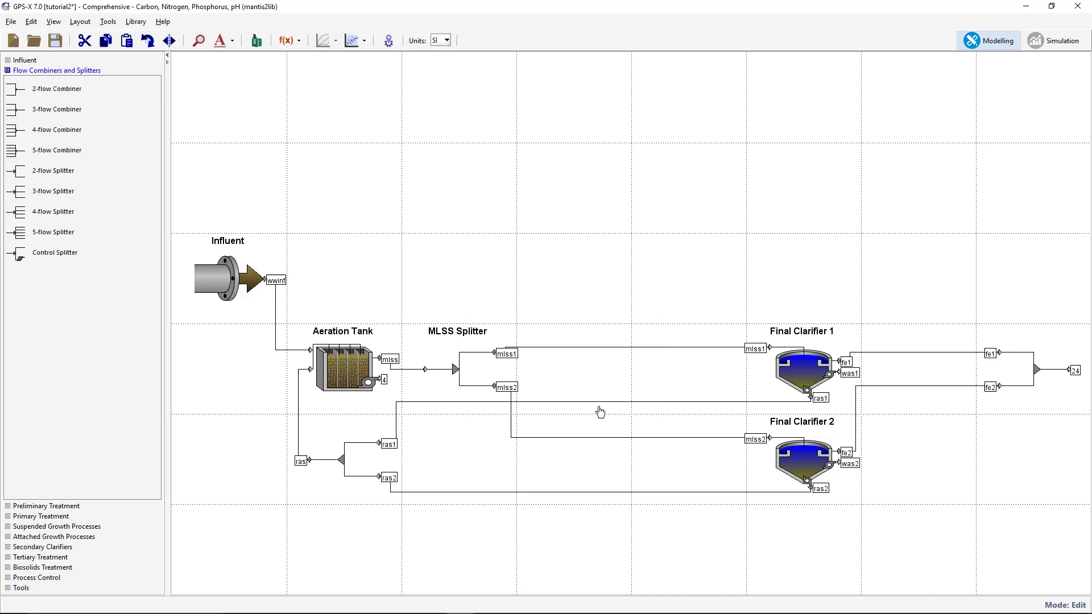
# Label the effluent combiner FE Combiner with output stream fe.
pyautogui.click(988, 386)
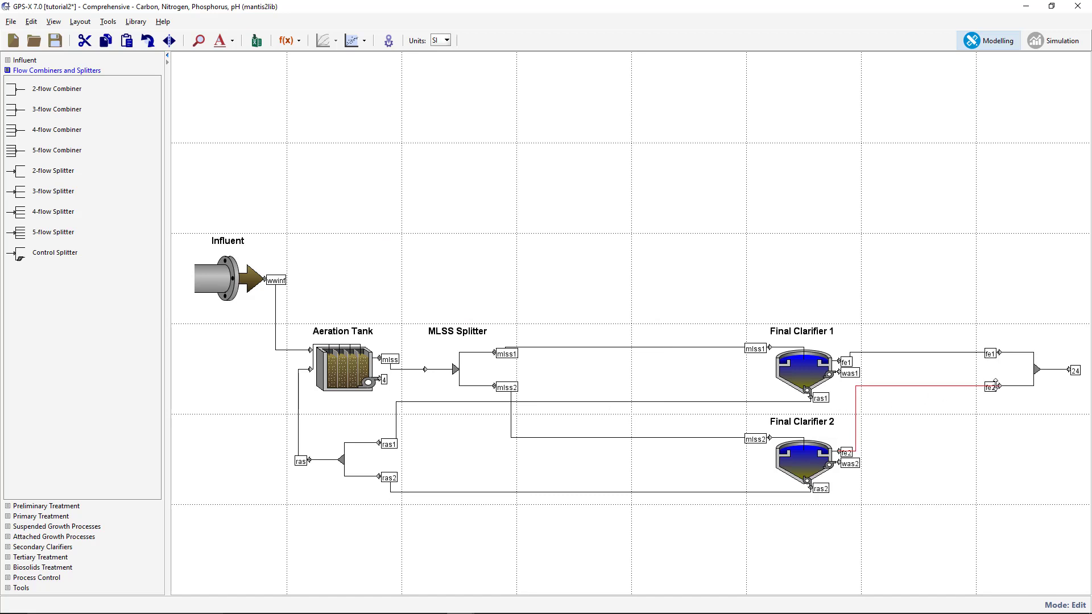
pyautogui.rightClick(1037, 374)
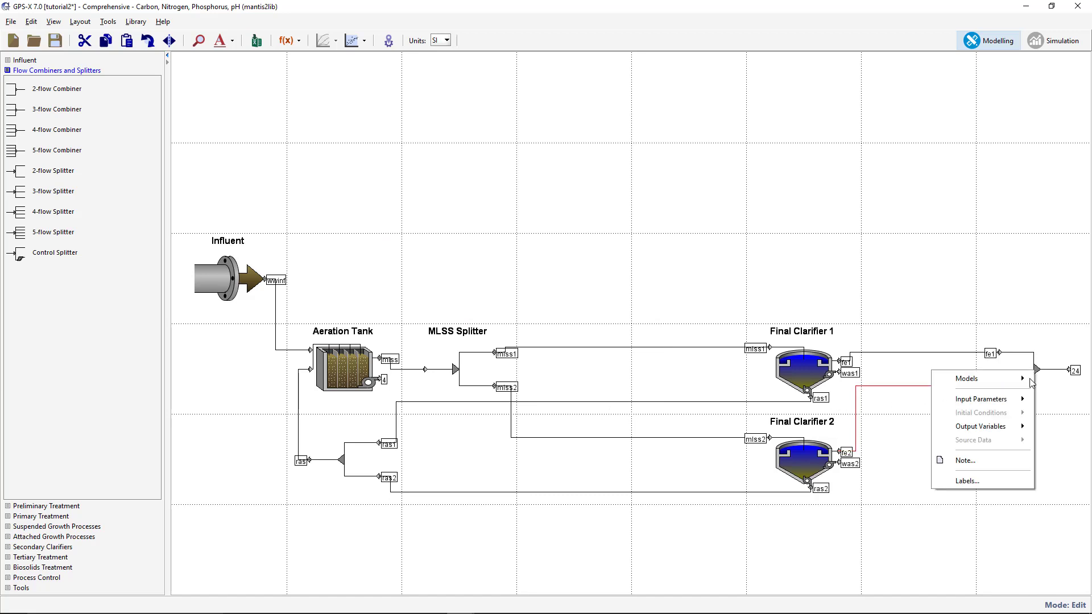
pyautogui.click(1015, 480)
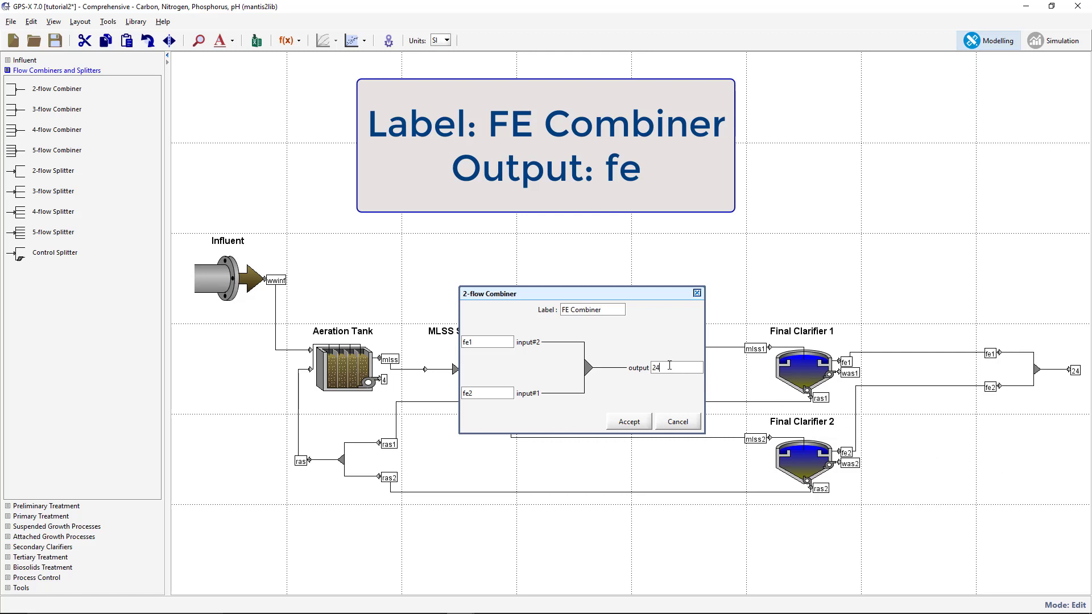
pyautogui.moveTo(670, 365); pyautogui.dragTo(650, 370)
pyautogui.write('fe')
pyautogui.click(642, 423)
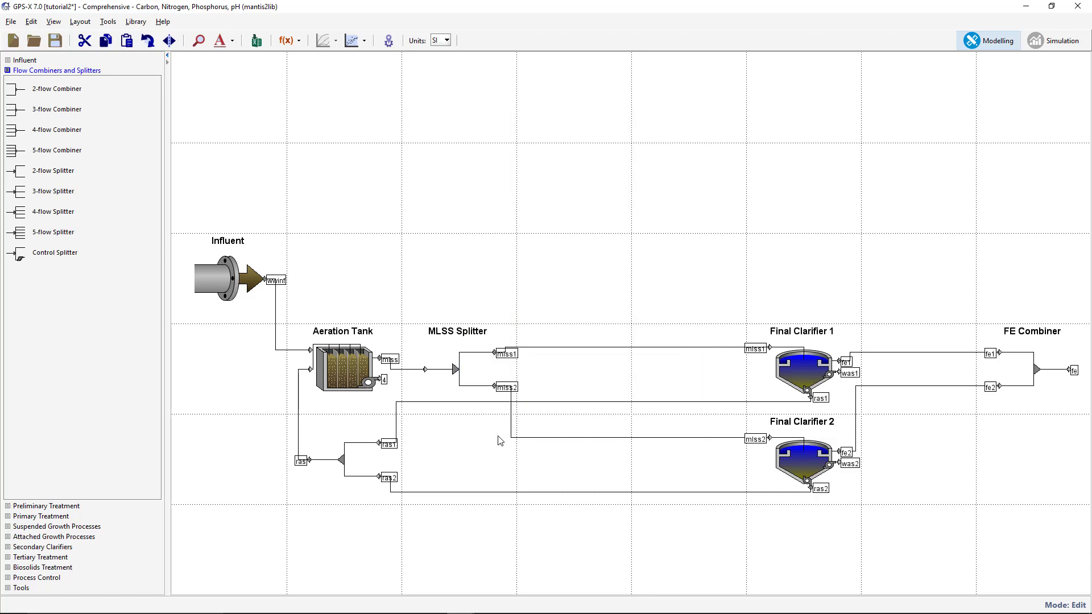
# Label the lower-left combiner RAS Combiner with output stream ras.
pyautogui.rightClick(341, 464)
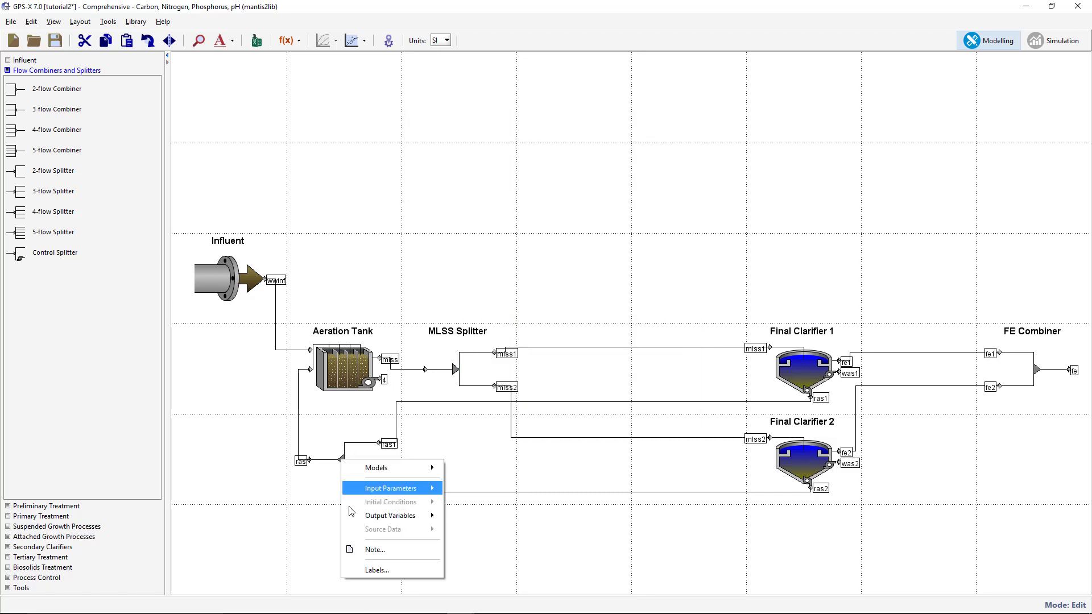
pyautogui.click(356, 568)
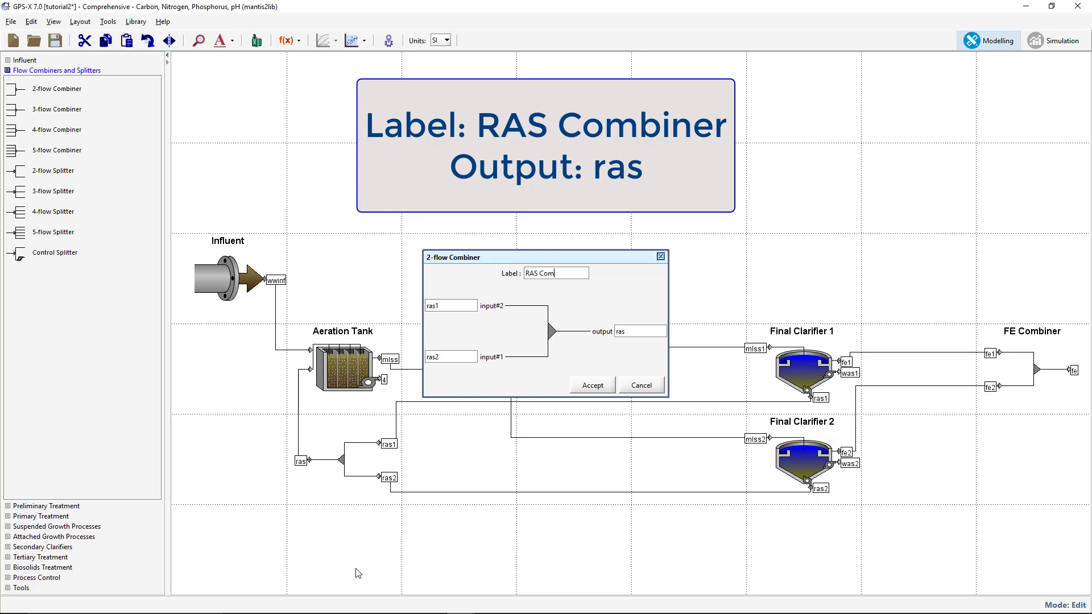
pyautogui.write('RAS Combiner')
pyautogui.click(584, 390)
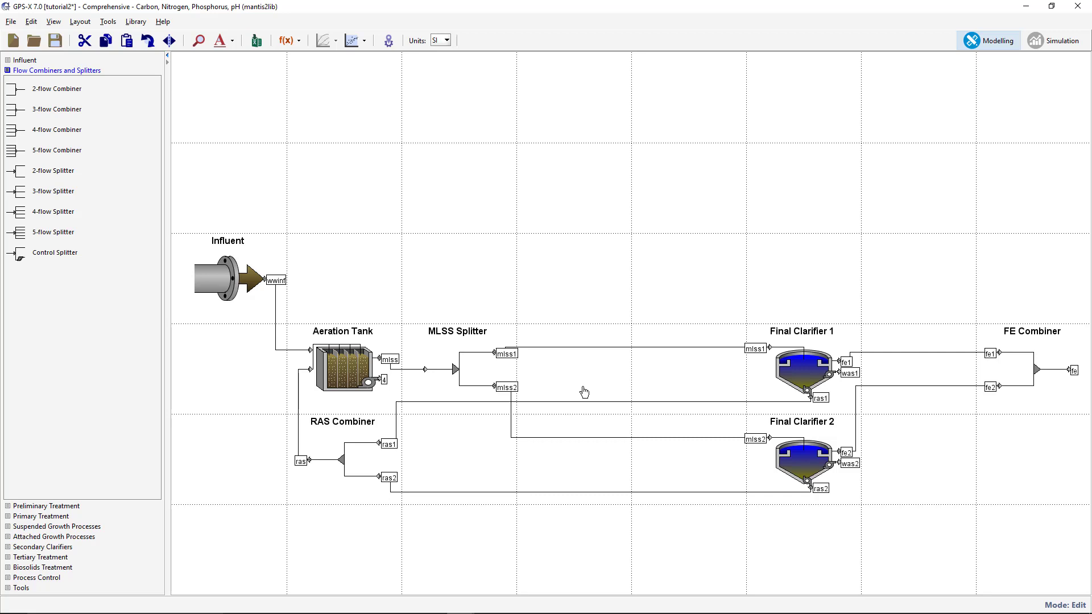
# Attach the note '"Final Clarifier 2" is a duplicate of "Final Clarifier 1."' to Final Clarifier 2.
pyautogui.rightClick(806, 465)
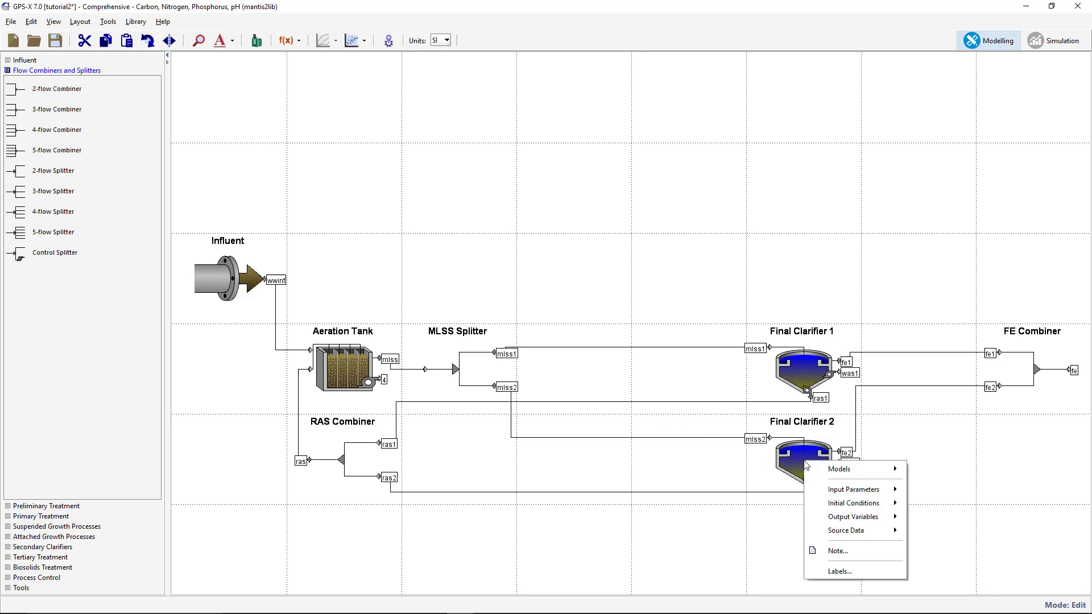
pyautogui.click(832, 551)
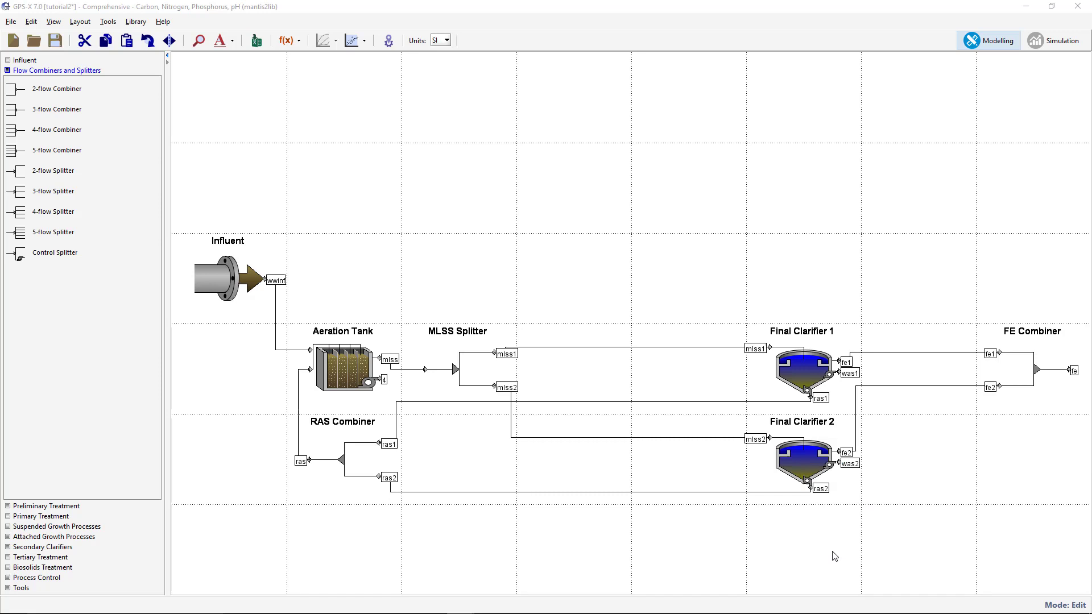
pyautogui.write('"Final Cl')
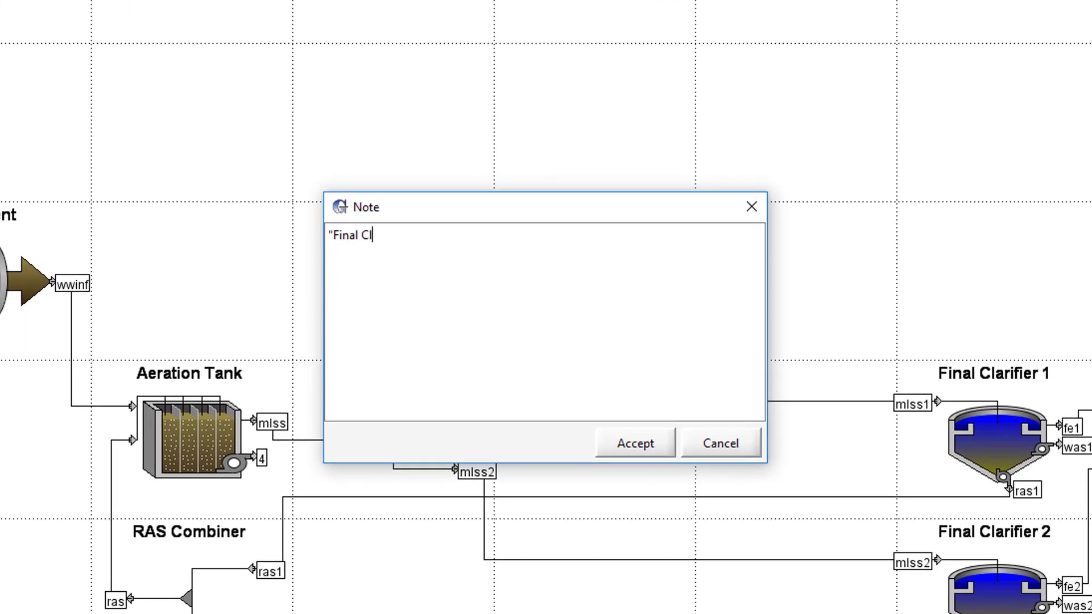
pyautogui.write('arifier 2" is a duplicate of')
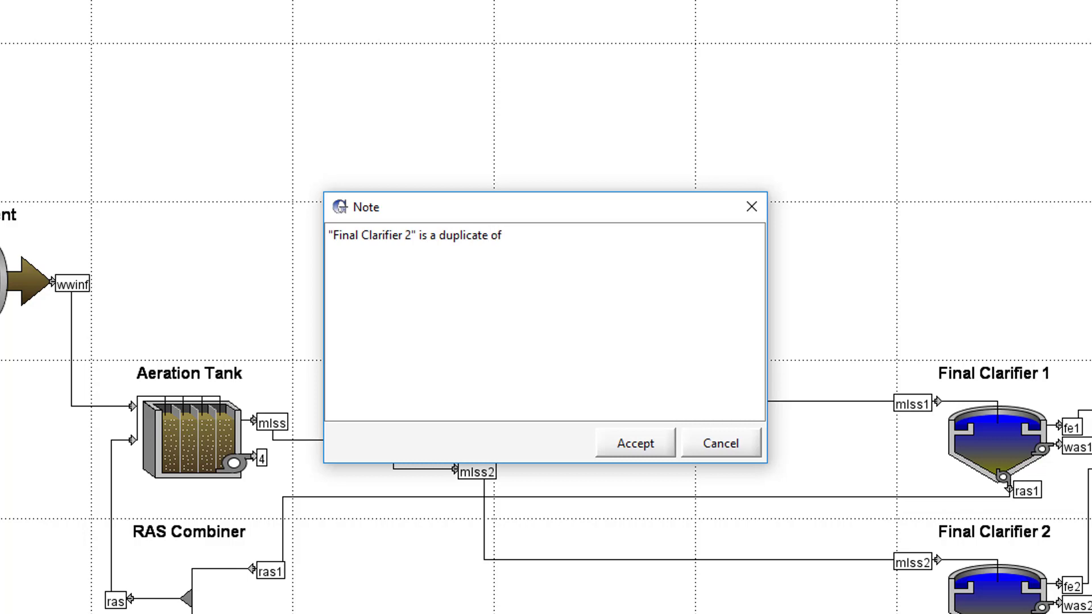
pyautogui.write(' "Final Clarifier 1')
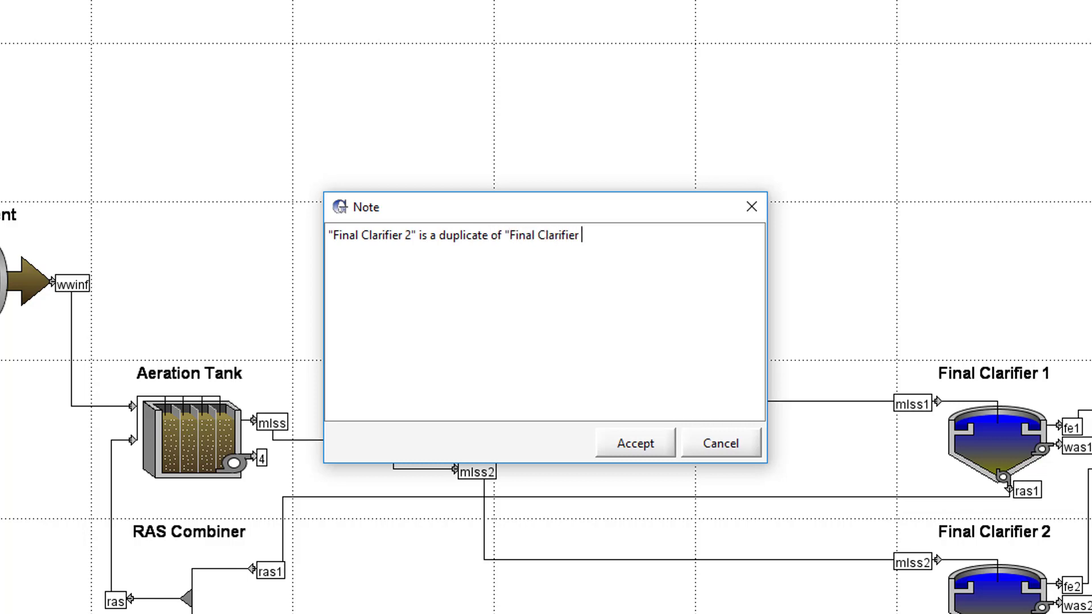
pyautogui.write('."')
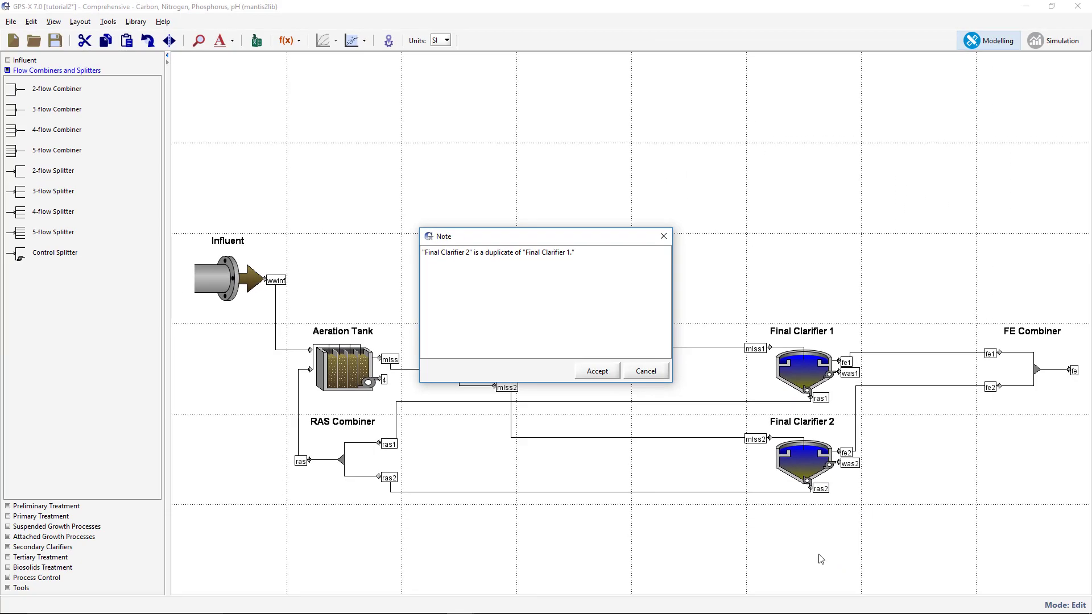
pyautogui.click(607, 373)
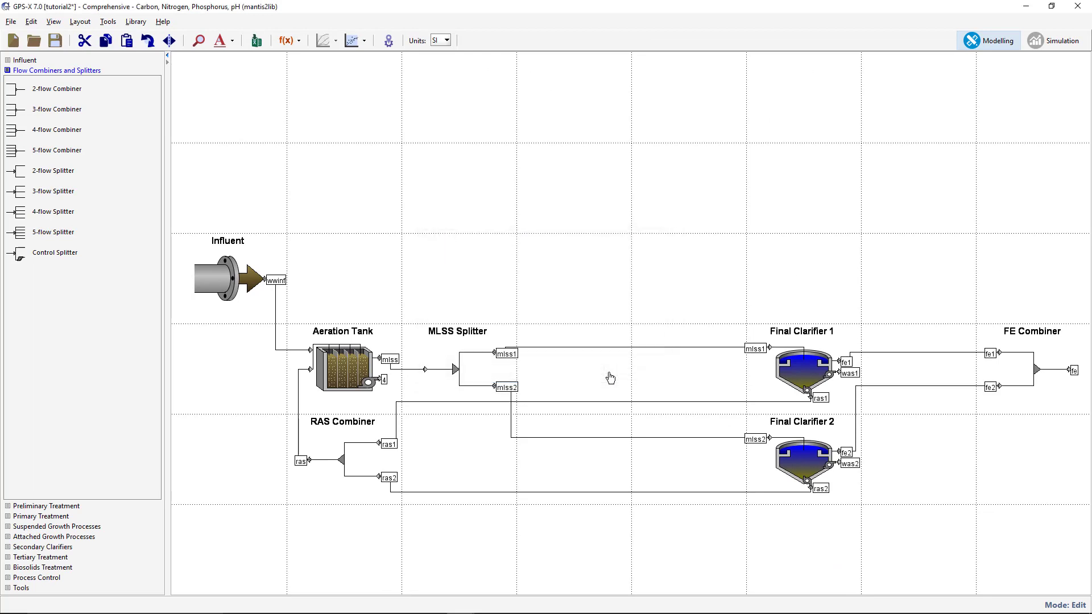
# Save the model, enter Simulation mode, and create scenario 'Expansion' from the Default Scenario.
pyautogui.click(56, 41)
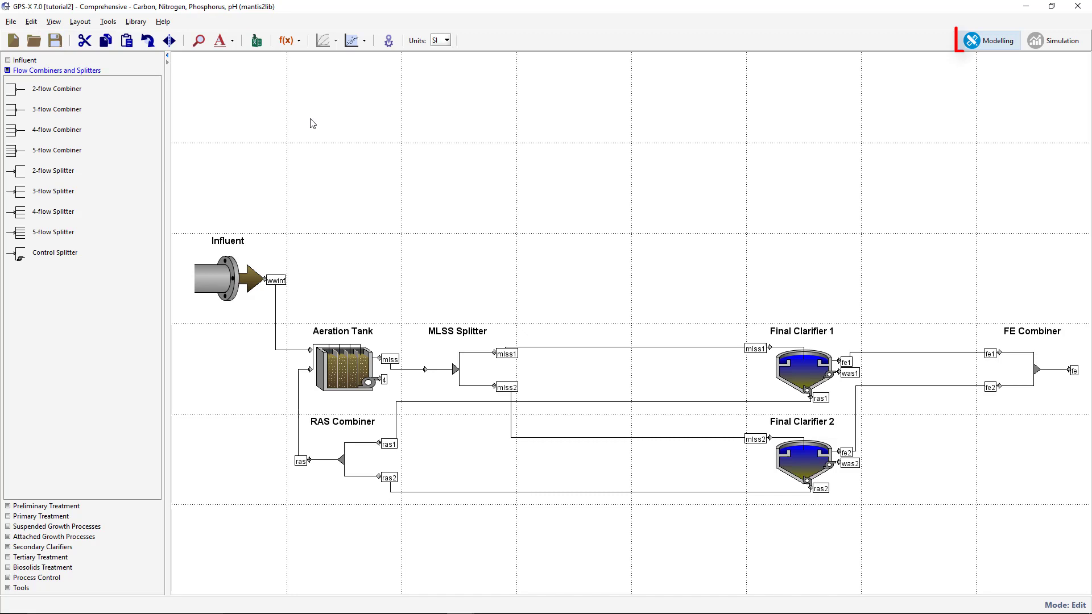
pyautogui.click(1049, 48)
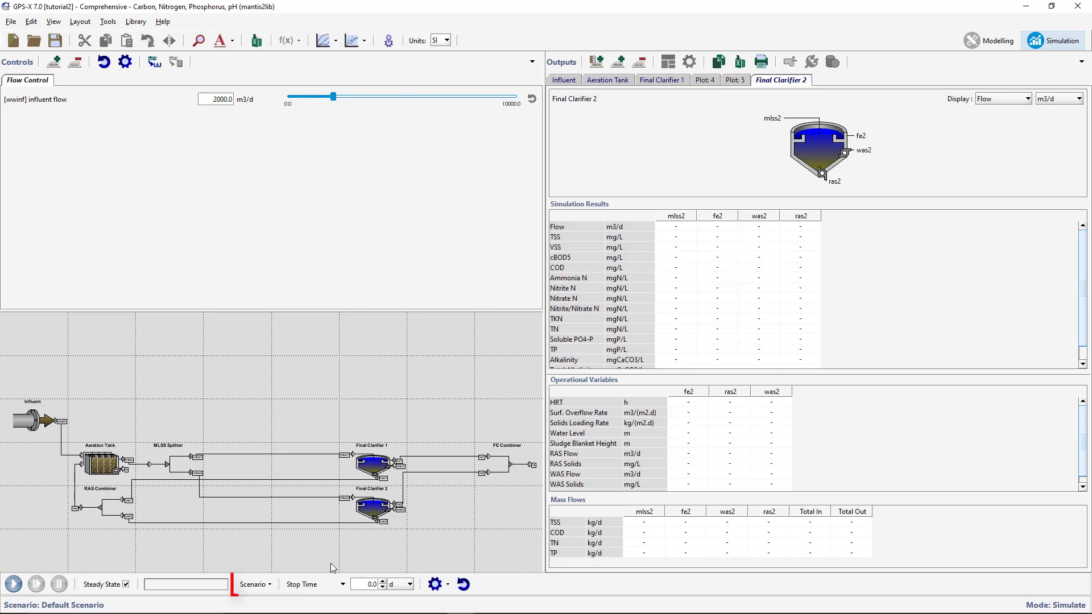
pyautogui.click(253, 584)
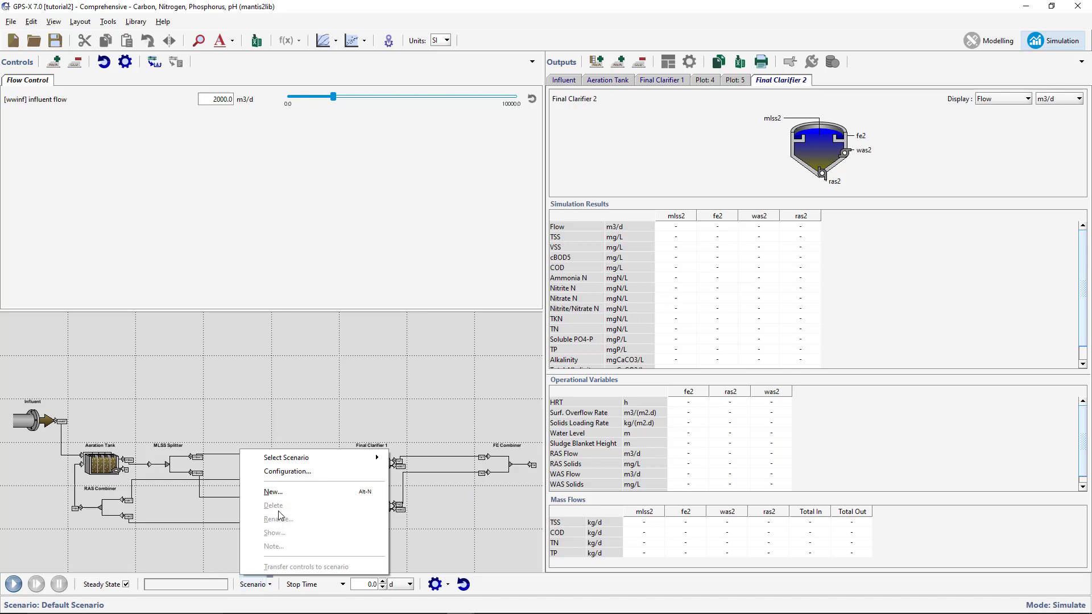
pyautogui.click(281, 491)
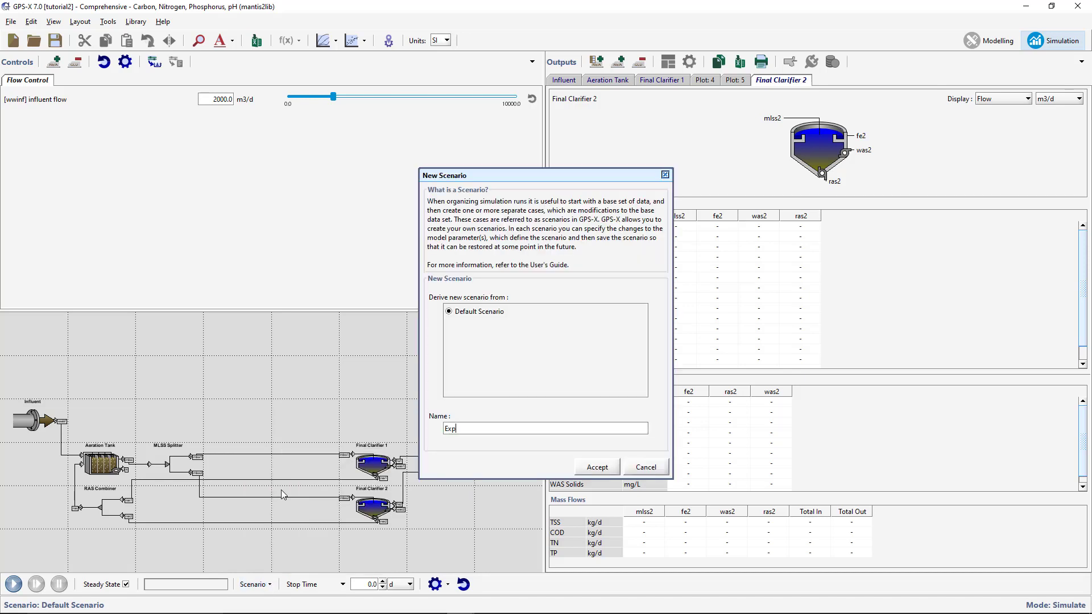
pyautogui.write('Expansion')
pyautogui.click(591, 468)
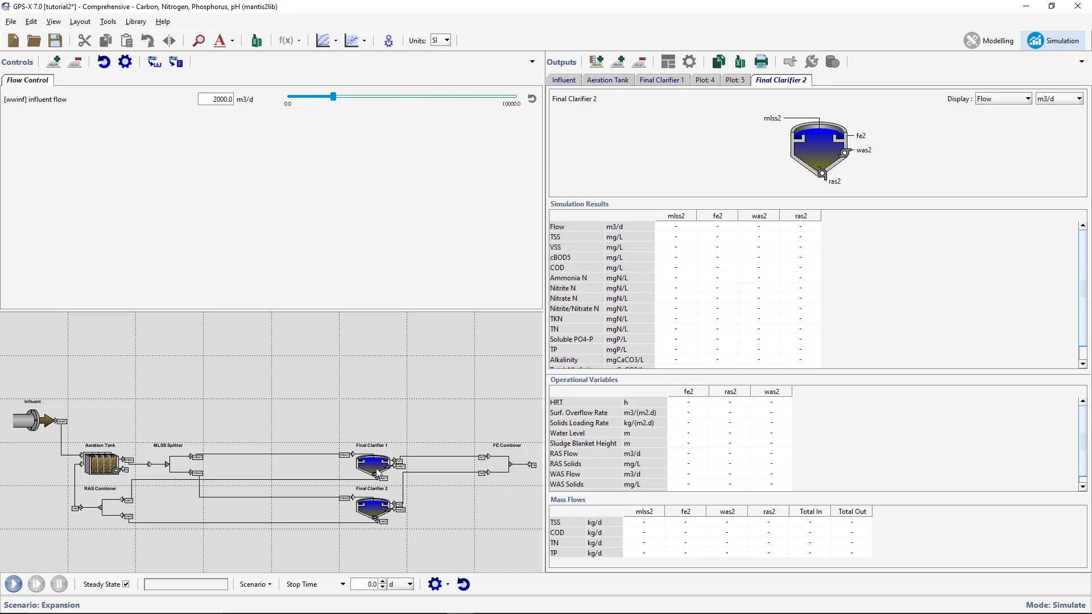
# Set the Influent flow type to Sinusoidal with an influent flow of 5000 m3/d.
pyautogui.rightClick(24, 420)
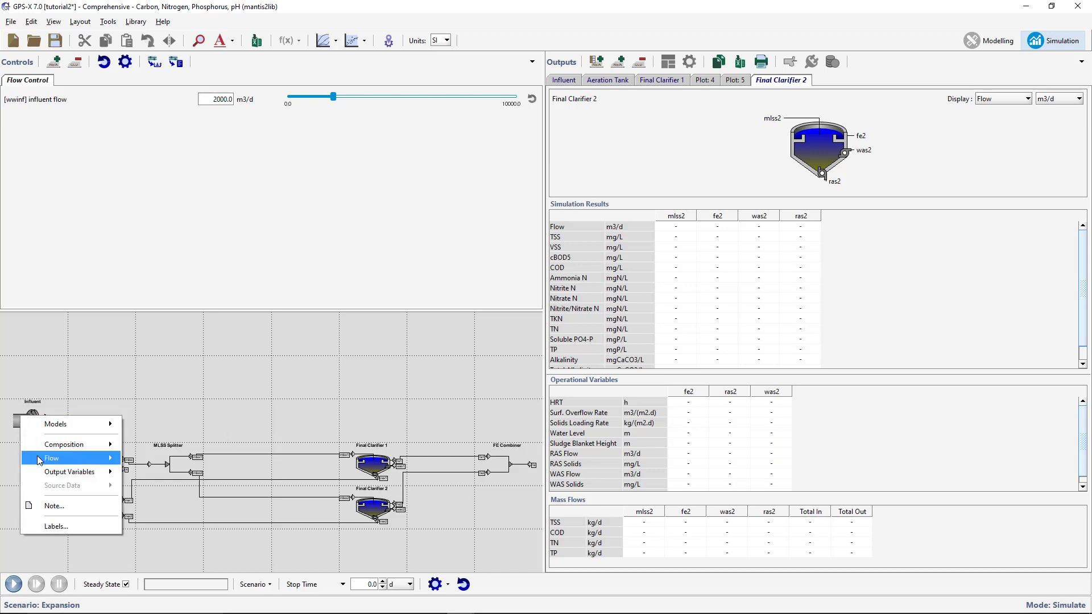
pyautogui.moveTo(51, 459)
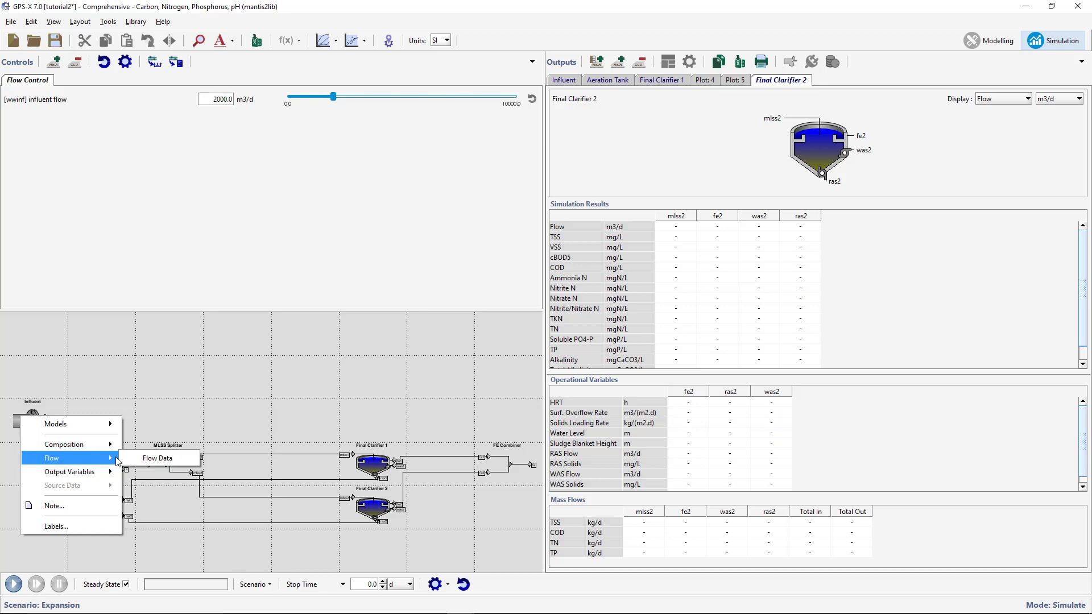
pyautogui.click(134, 458)
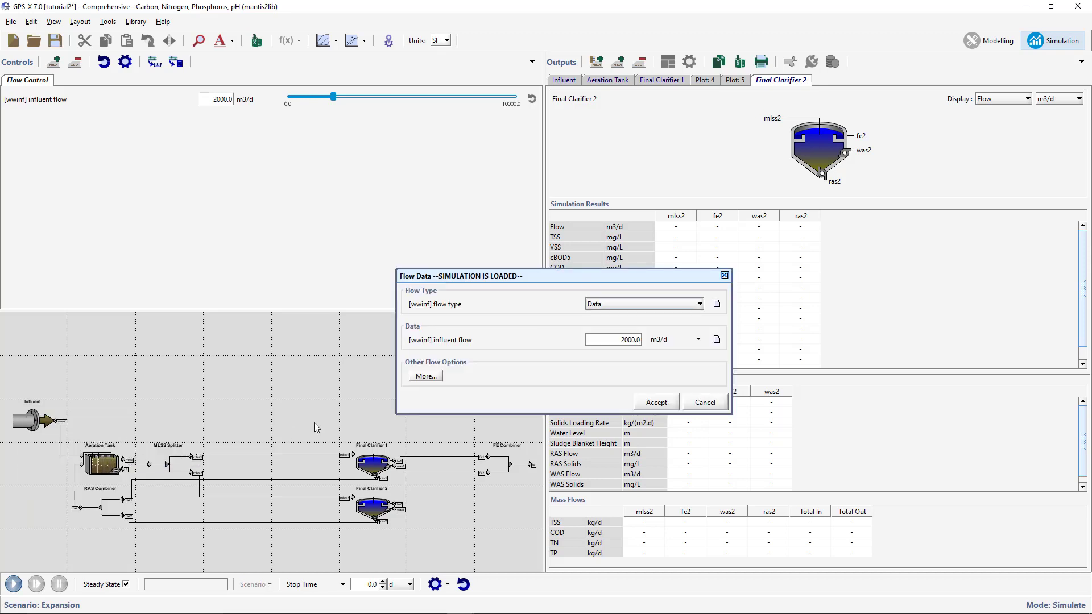
pyautogui.click(623, 305)
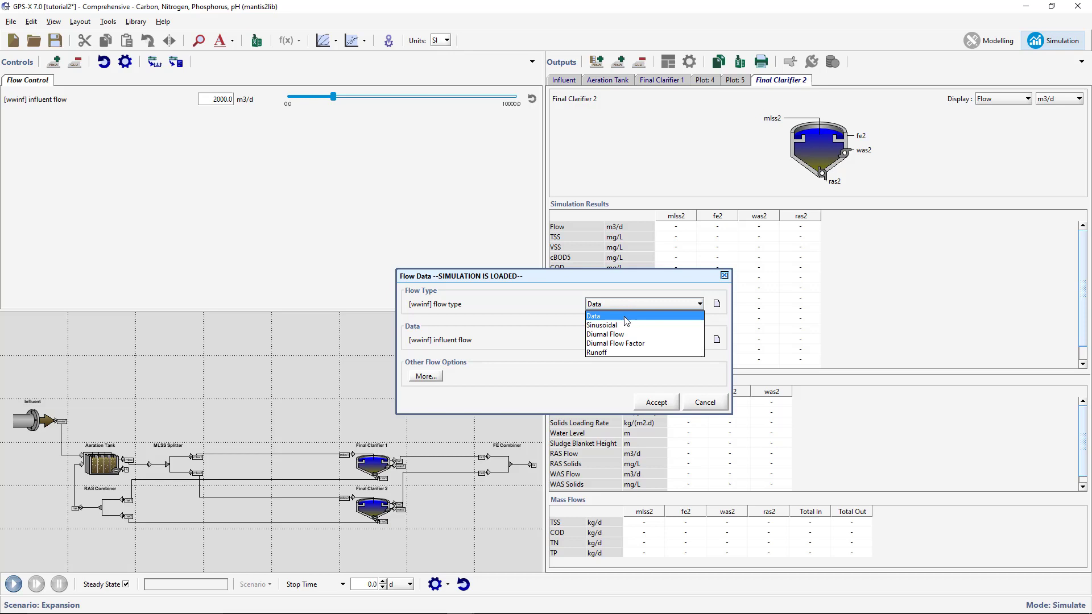
pyautogui.click(623, 326)
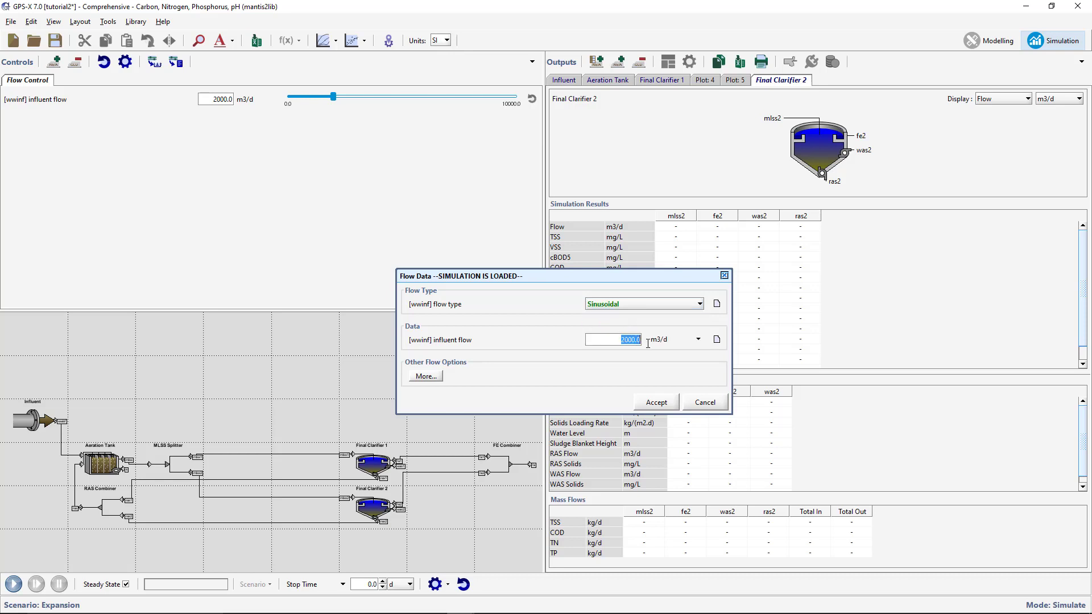
pyautogui.write('5000')
pyautogui.click(650, 402)
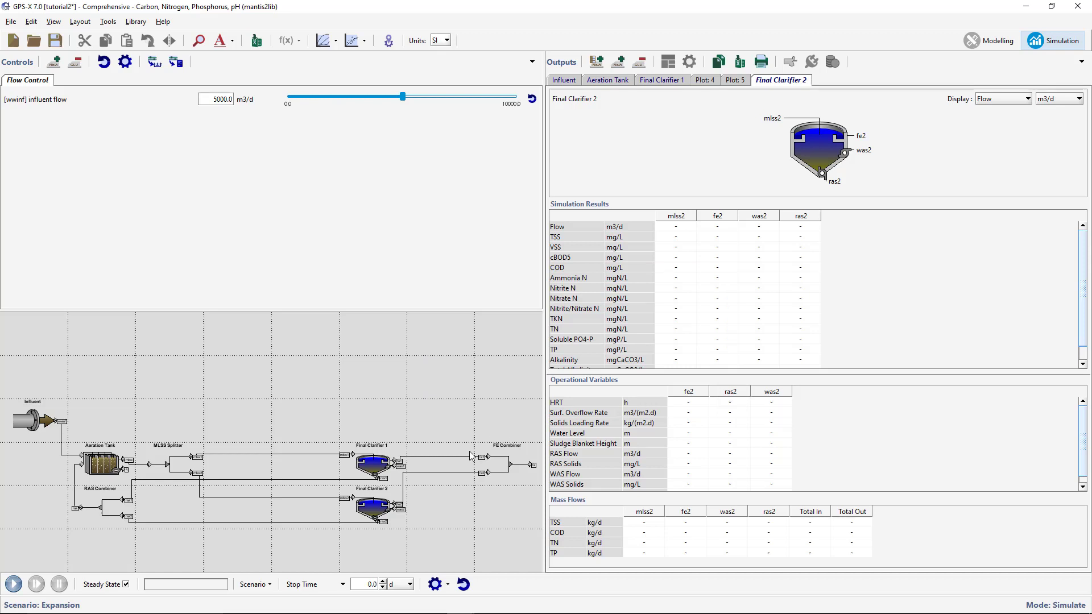
pyautogui.click(271, 585)
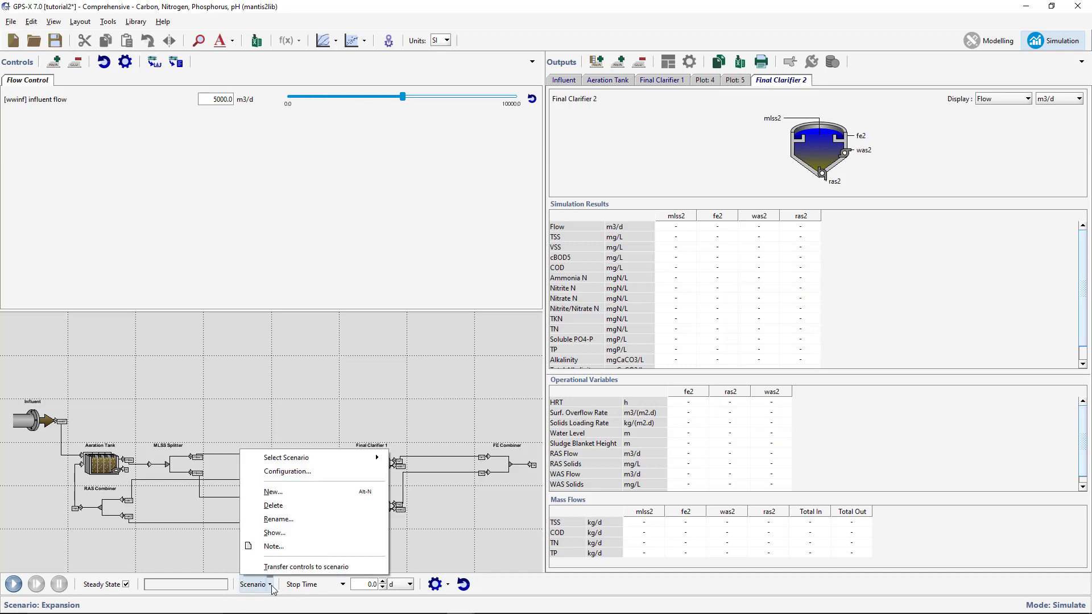
pyautogui.click(276, 532)
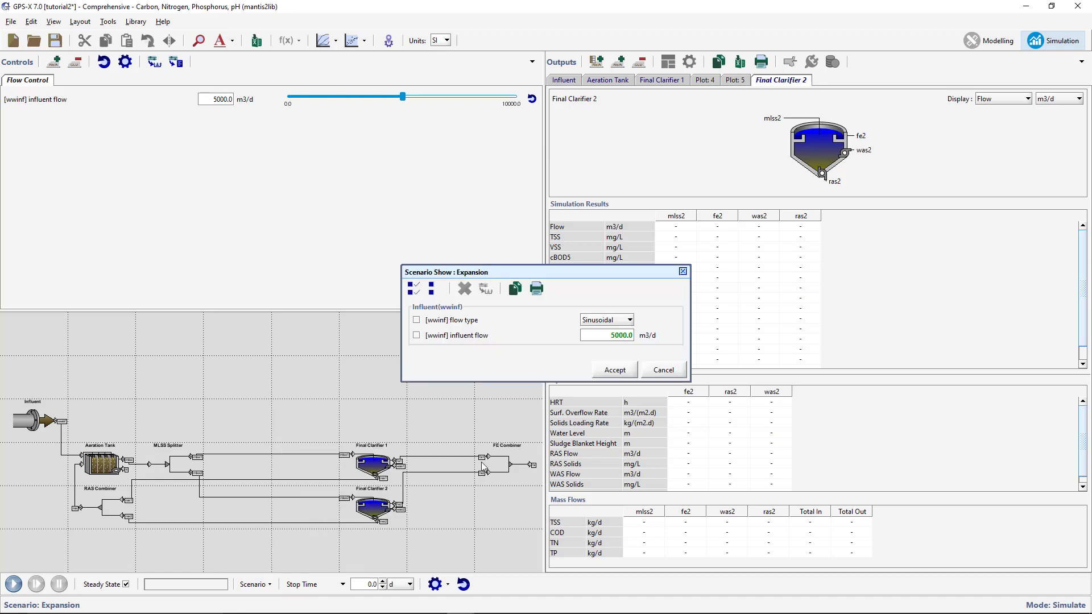
pyautogui.click(604, 374)
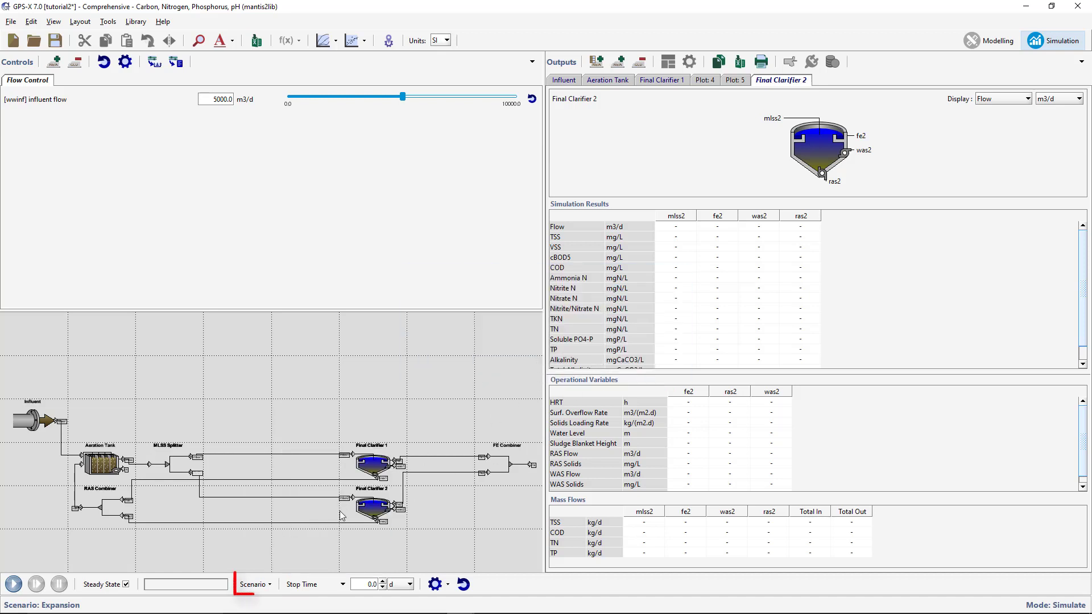
pyautogui.click(271, 586)
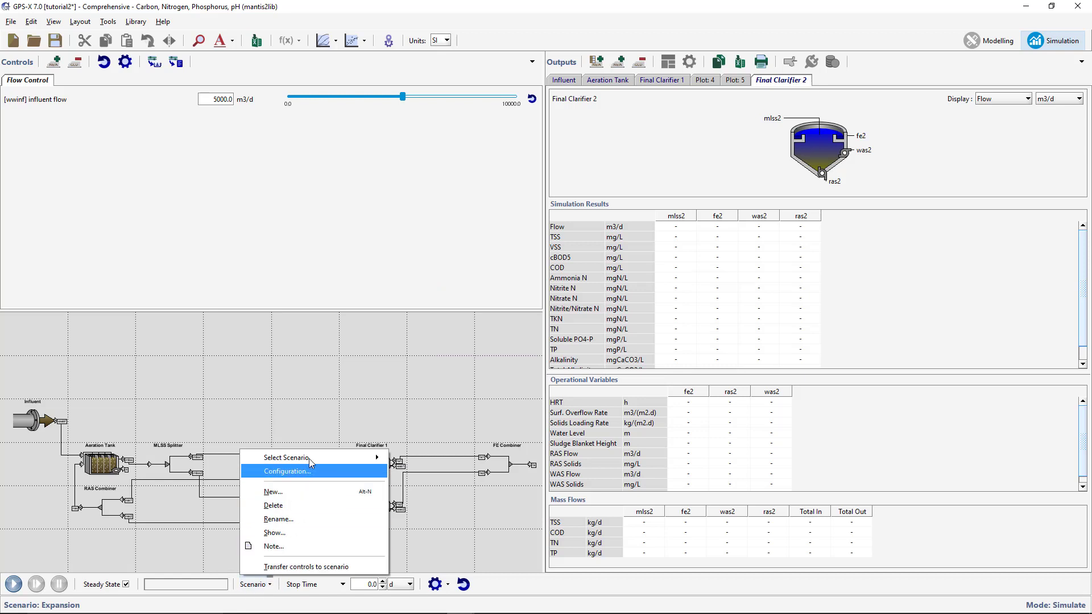
pyautogui.moveTo(313, 457)
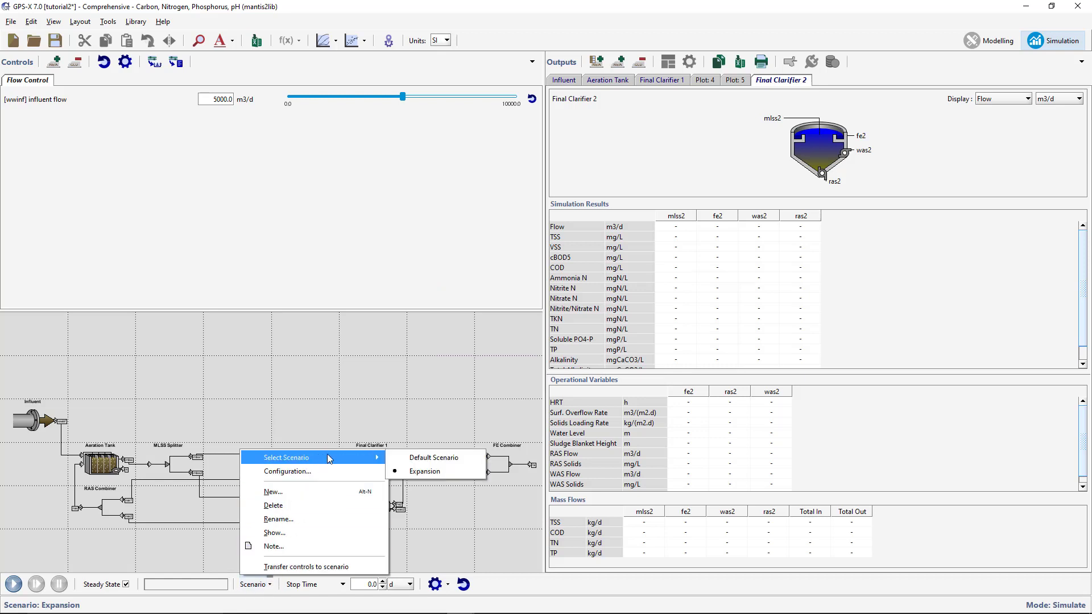
pyautogui.click(396, 474)
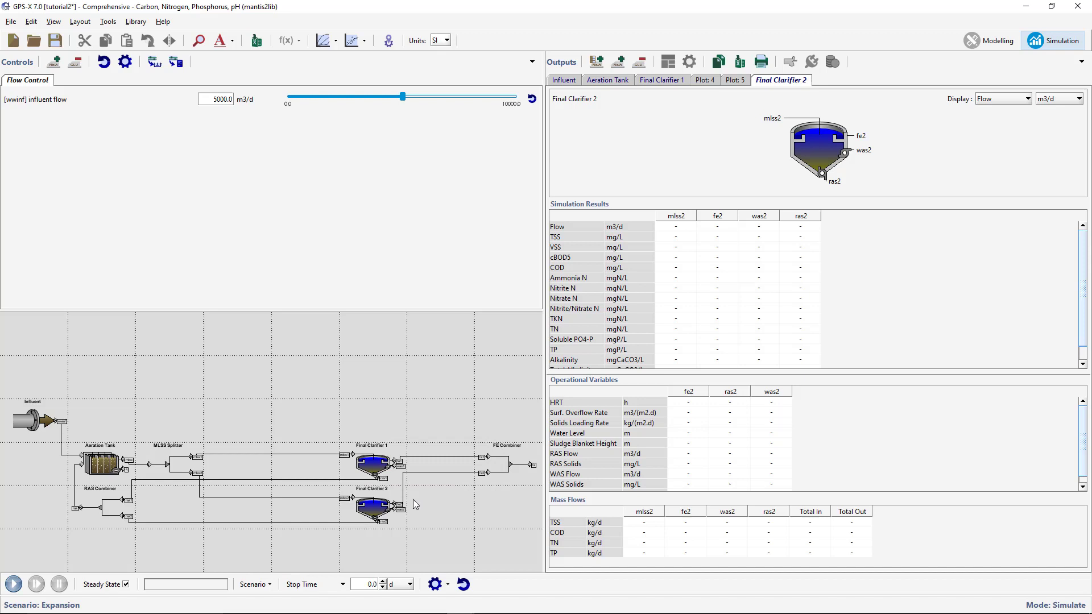
# Add the MLSS Splitter's split fraction to the Controls panel.
pyautogui.rightClick(168, 465)
pyautogui.click(282, 493)
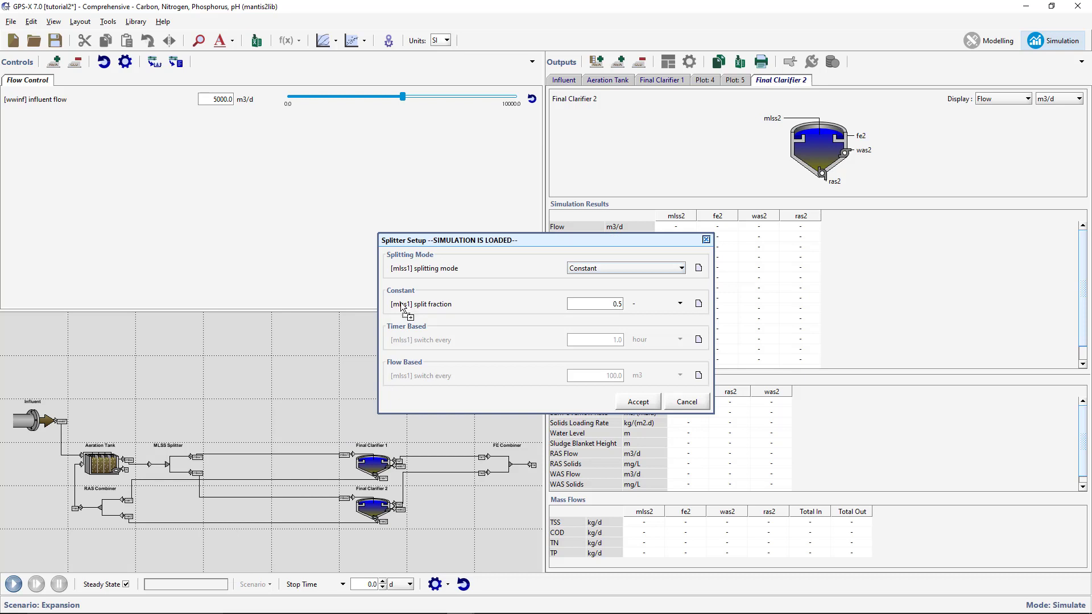
pyautogui.moveTo(129, 165); pyautogui.dragTo(49, 122)
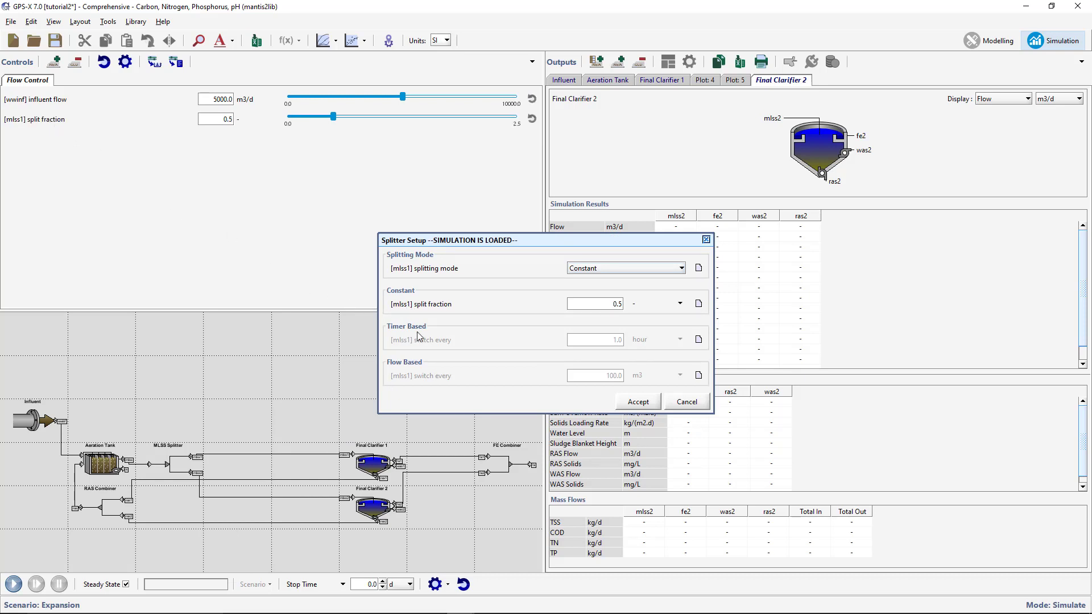
pyautogui.click(637, 402)
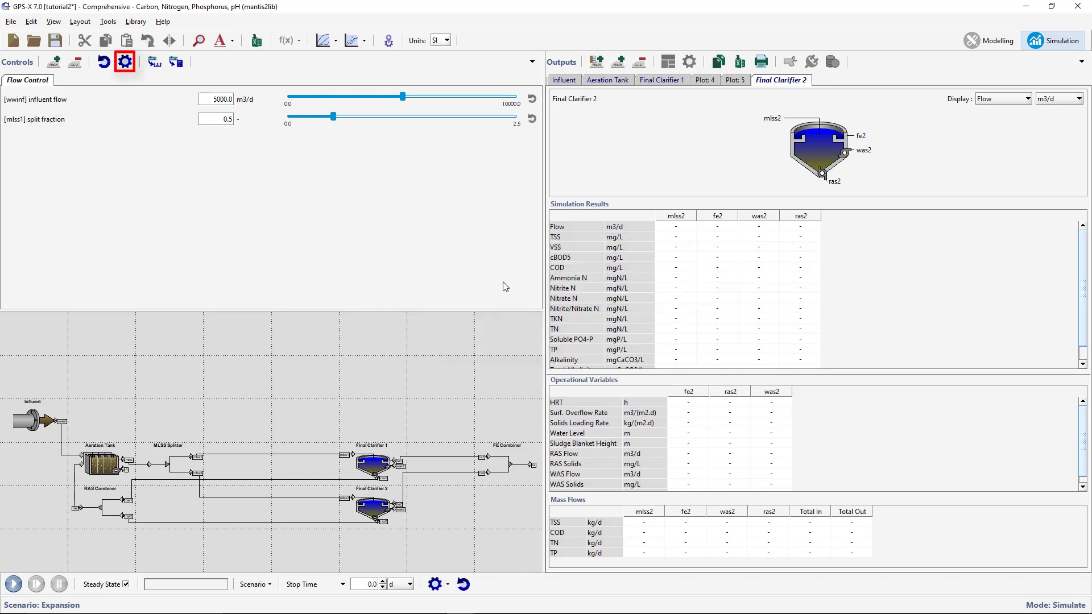
# Set the split fraction control maximum to 1 and show the Final Clarifier Solids Profile plot.
pyautogui.click(125, 63)
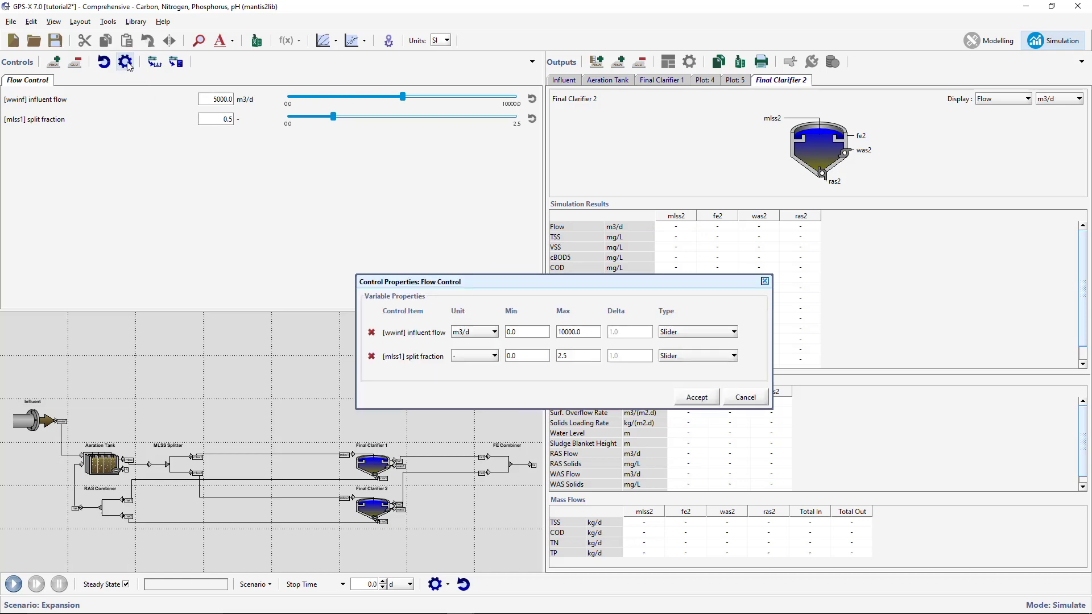
pyautogui.moveTo(574, 356); pyautogui.dragTo(553, 353)
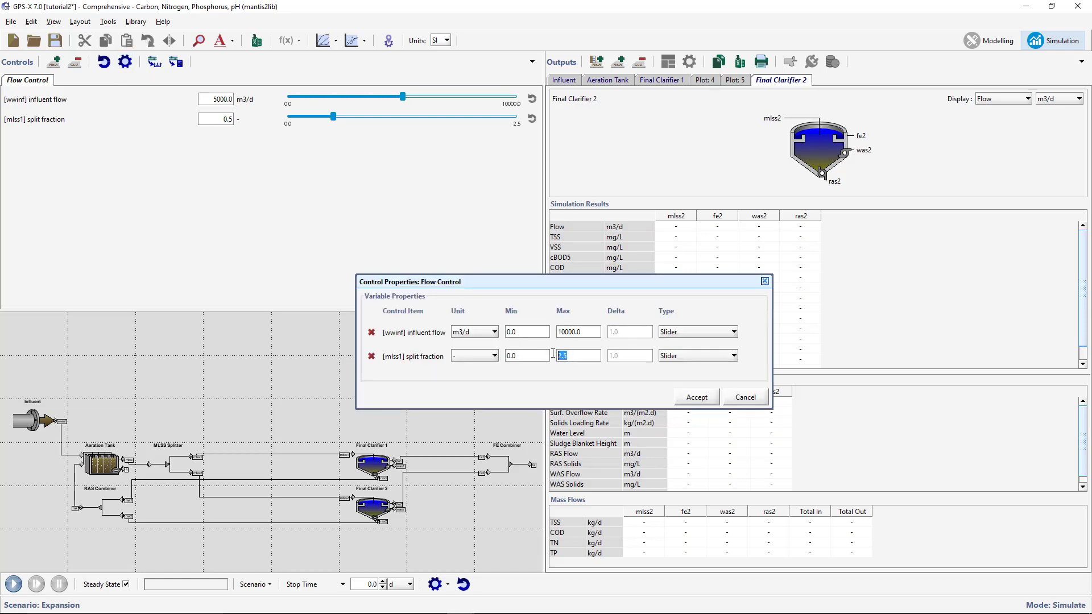
pyautogui.write('1')
pyautogui.click(691, 397)
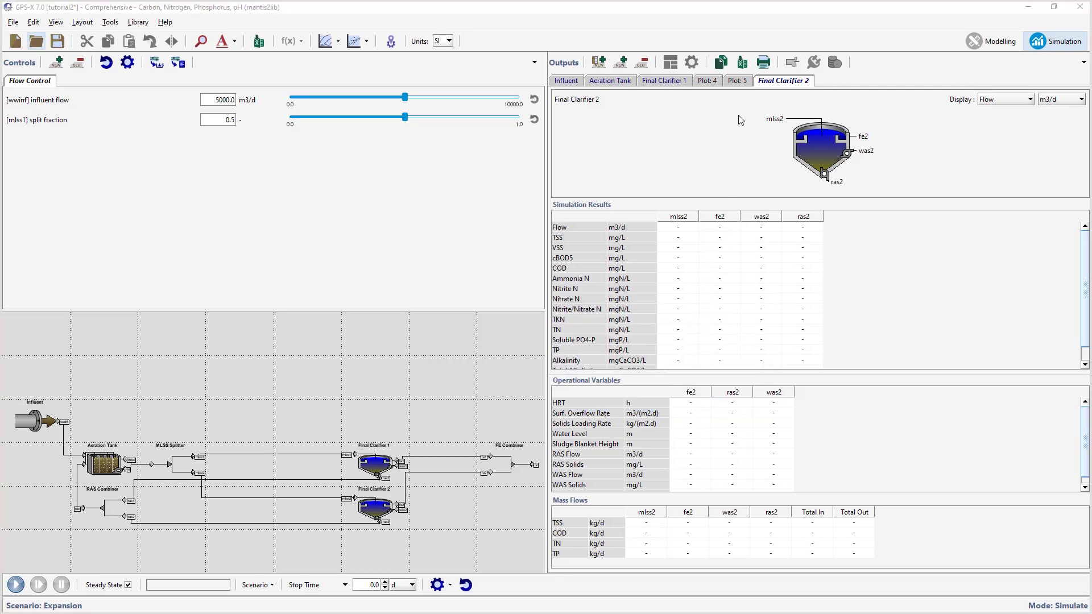
pyautogui.click(744, 85)
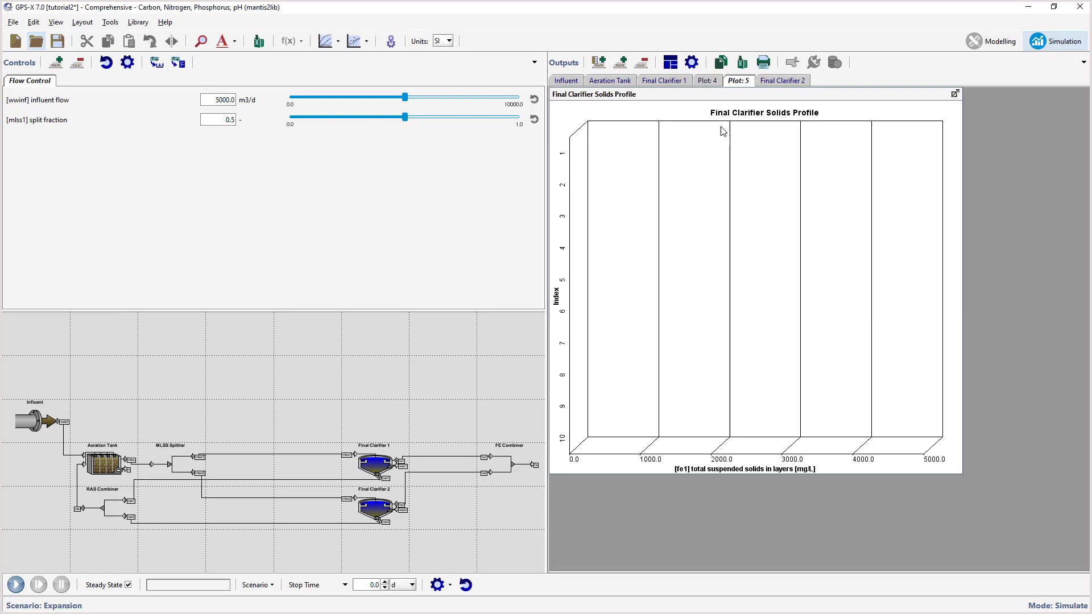
# Plot Final Clarifier 2's fe2 total suspended solids in layers on Output: 3.
pyautogui.rightClick(370, 507)
pyautogui.moveTo(400, 443)
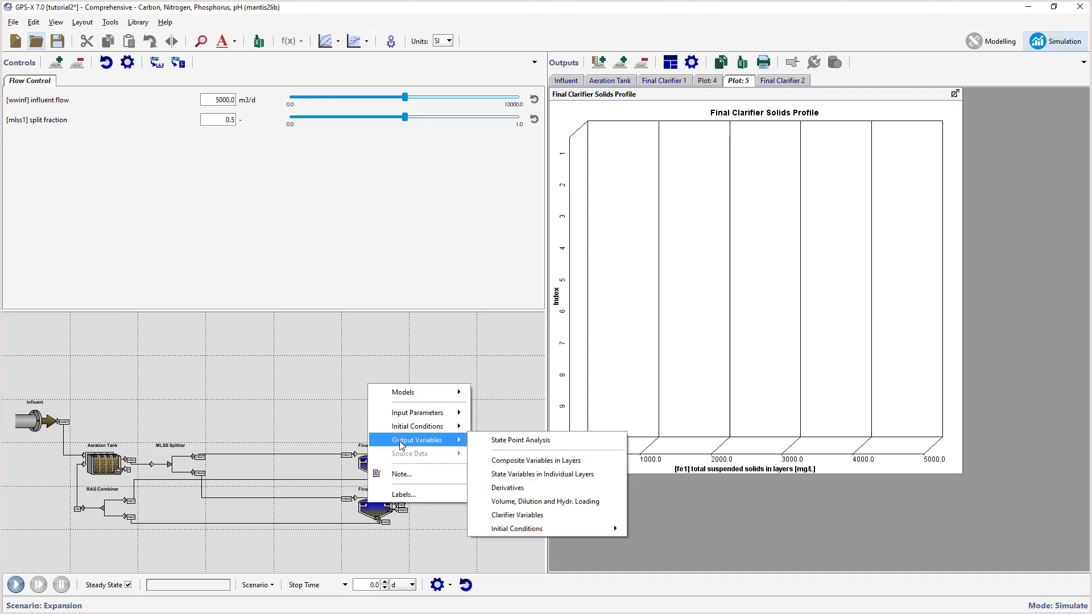
pyautogui.click(496, 461)
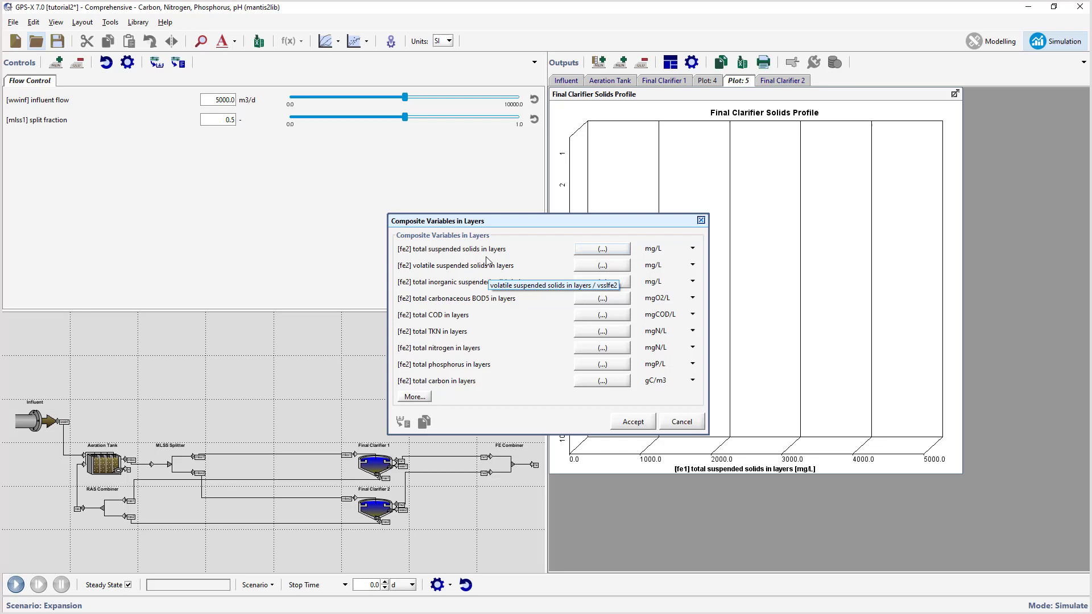
pyautogui.moveTo(486, 249); pyautogui.dragTo(703, 520)
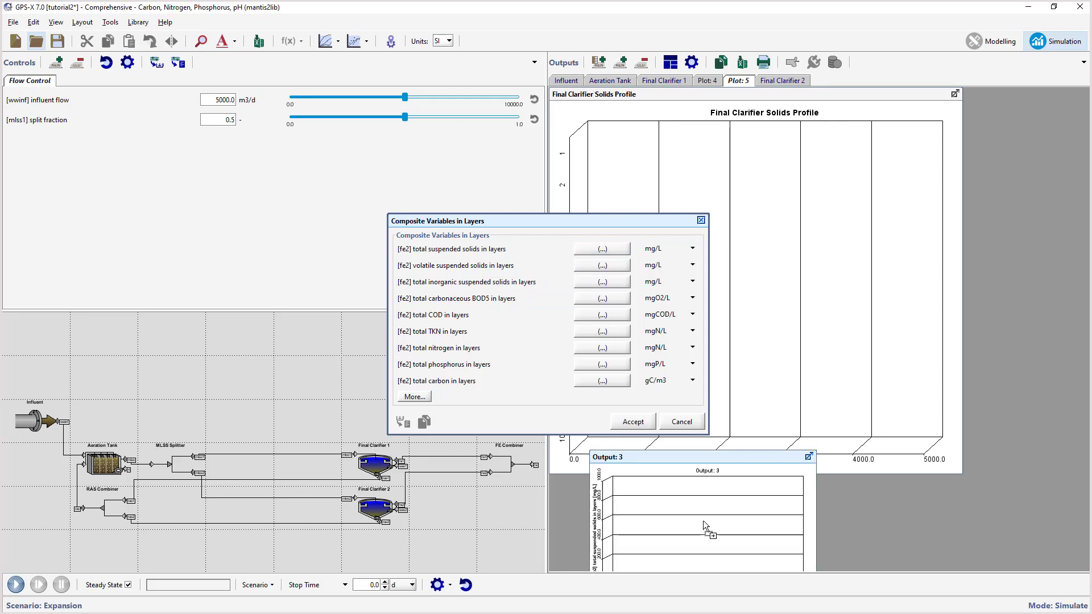
pyautogui.click(633, 422)
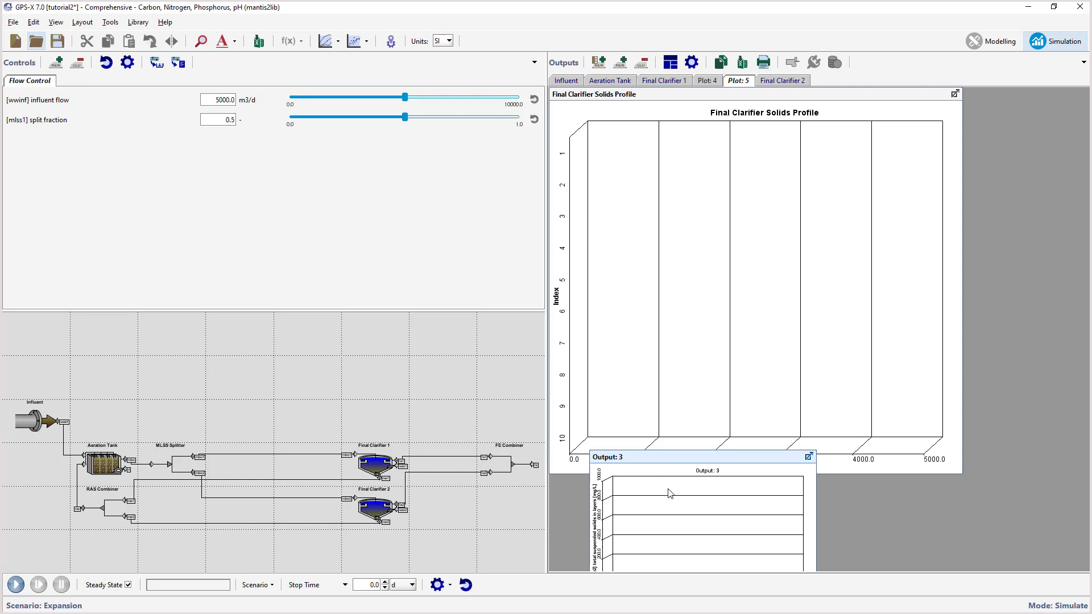
# Display Output: 3 as a horizontal bar chart.
pyautogui.rightClick(676, 507)
pyautogui.moveTo(683, 526)
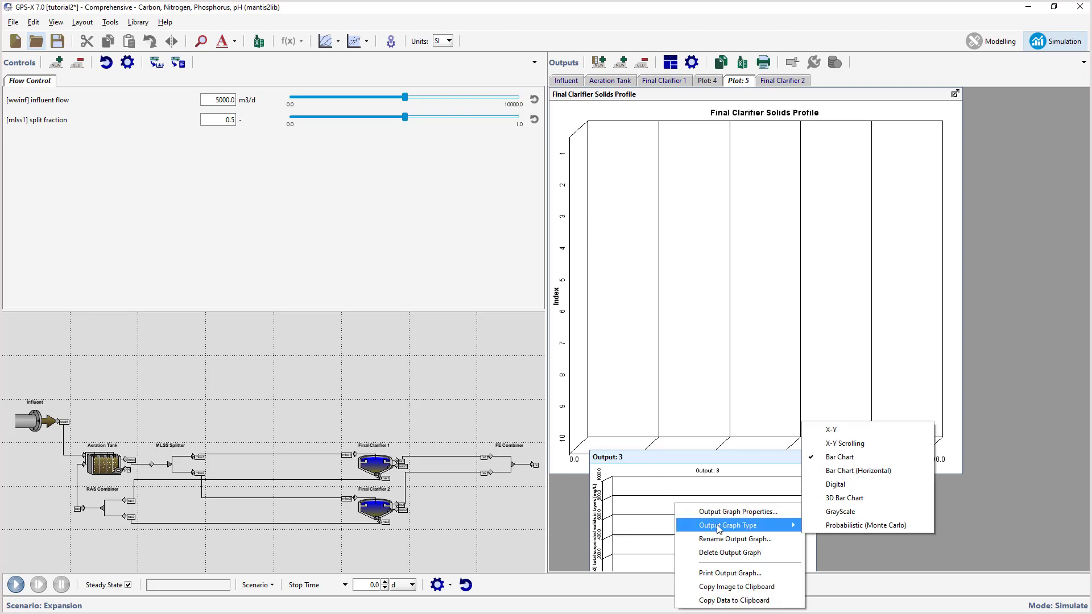
pyautogui.click(851, 471)
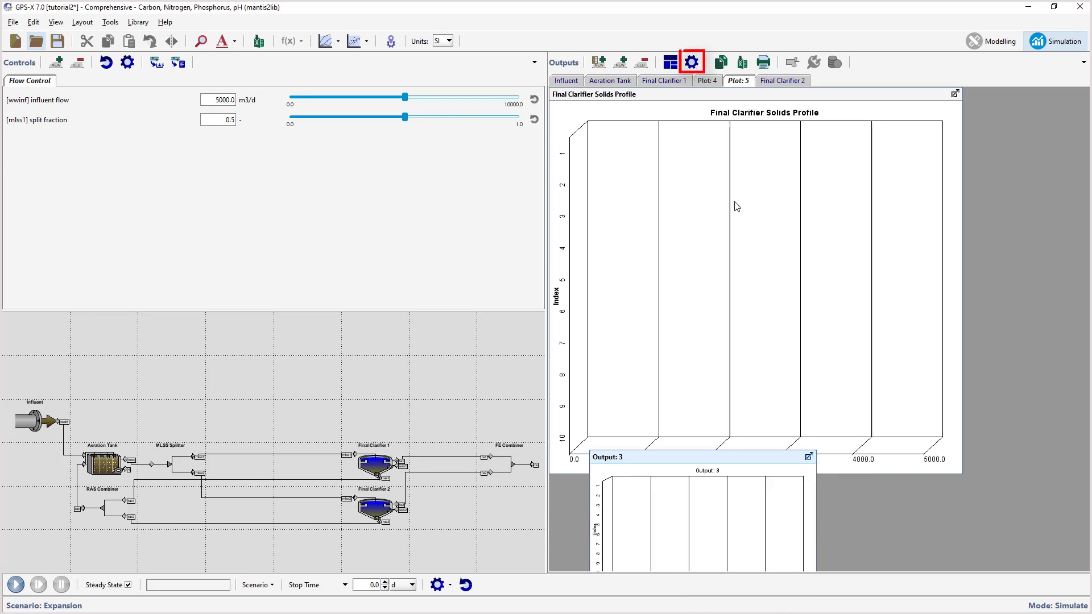
# Title Output: 3 'Final Clarifier 2 Solids Profile' with a 0–5000 mg/L scale.
pyautogui.click(691, 63)
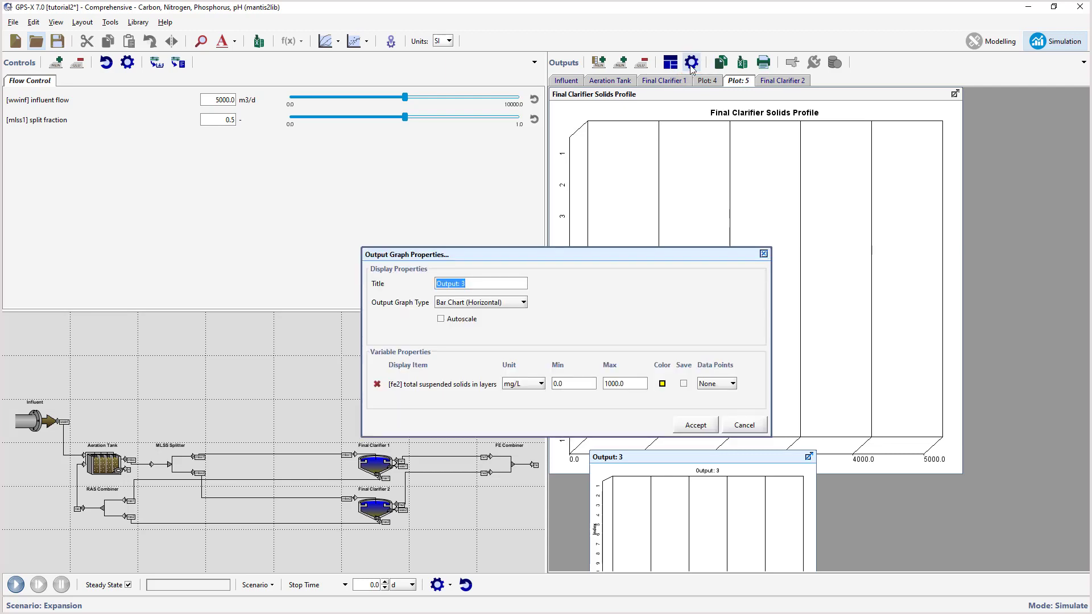
pyautogui.write('Final Clarifier 2 Solids Profile')
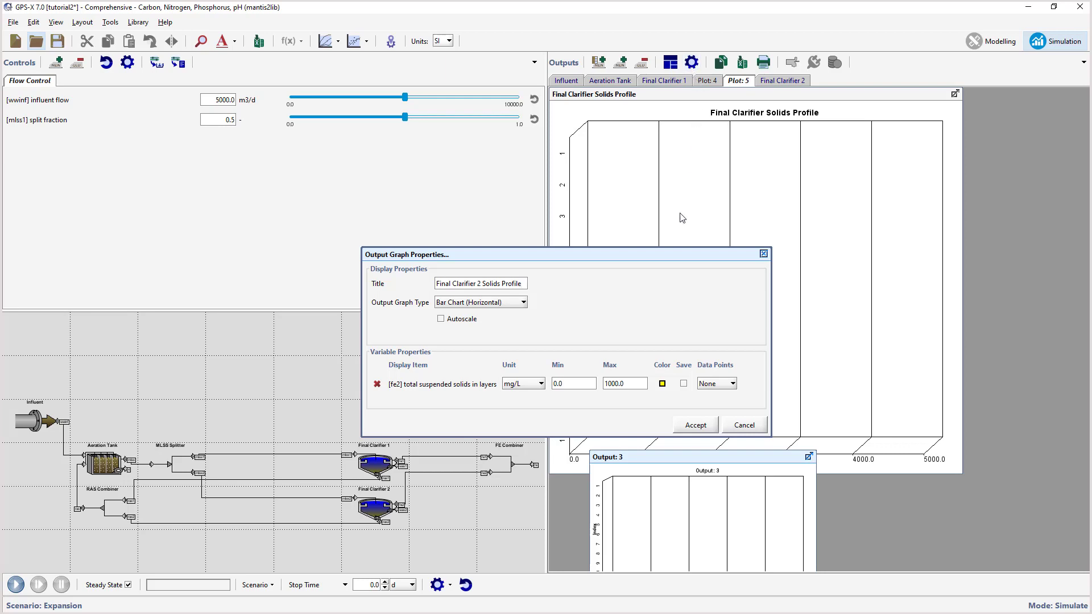
pyautogui.moveTo(632, 383); pyautogui.dragTo(604, 384)
pyautogui.write('500')
pyautogui.click(693, 430)
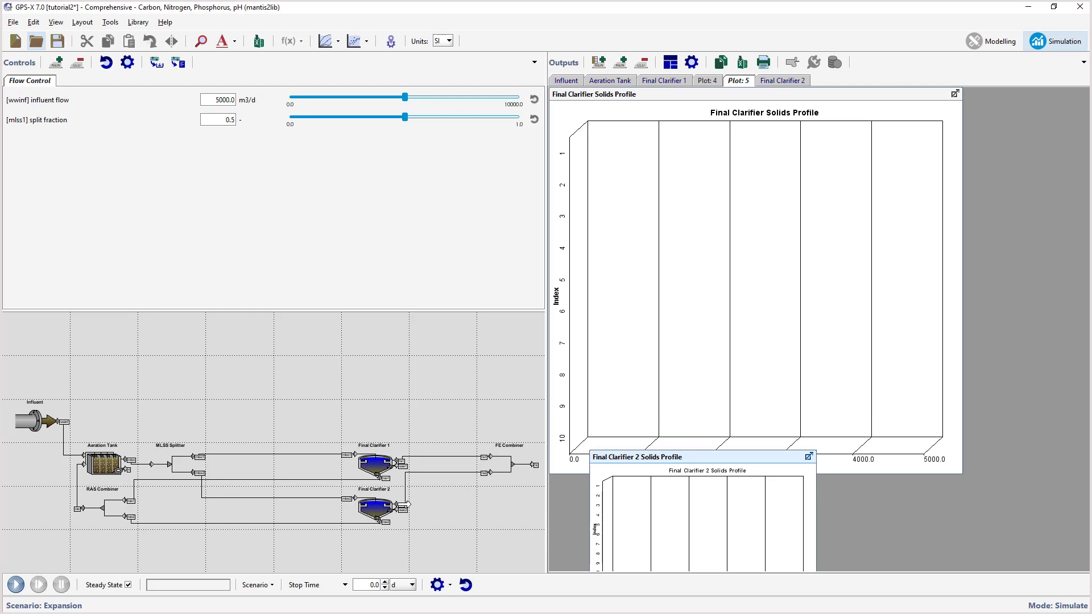
# Start a new Output: 4 graph plotting Final Clarifier 2 (fe2) total suspended solids.
pyautogui.rightClick(407, 505)
pyautogui.moveTo(433, 443)
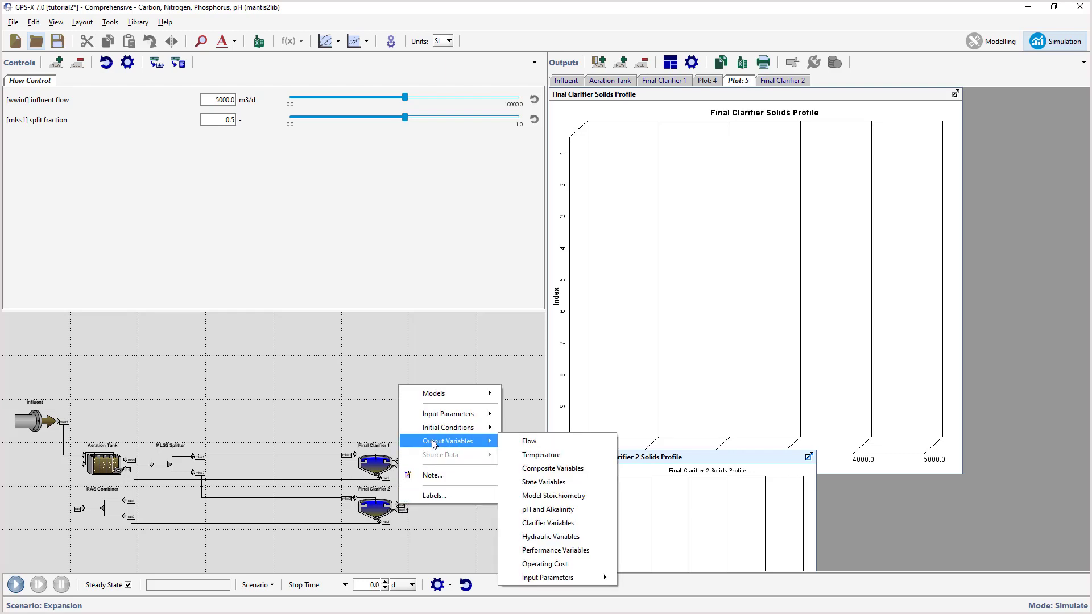
pyautogui.click(529, 468)
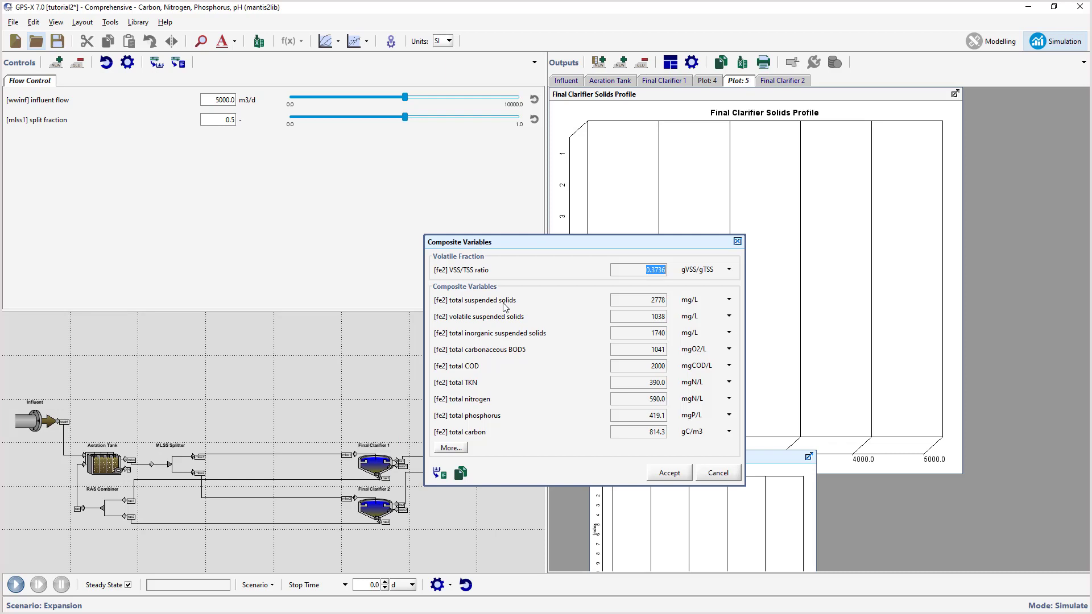
pyautogui.moveTo(504, 307); pyautogui.dragTo(1017, 422)
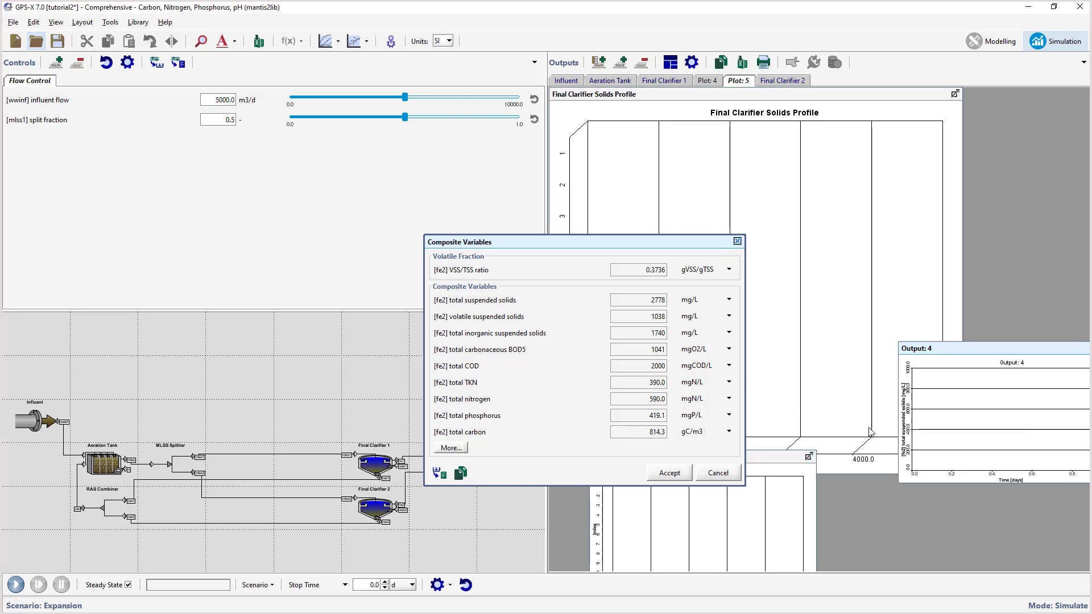
pyautogui.click(667, 474)
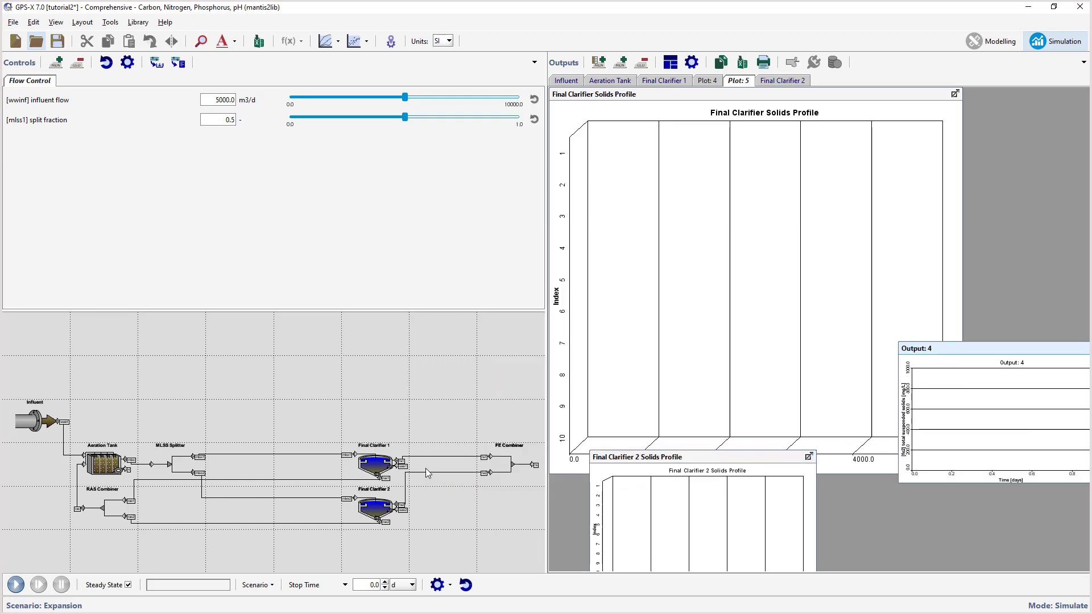
# Add Final Clarifier 1 (fe1) and final effluent (fe) total suspended solids to Output: 4.
pyautogui.rightClick(406, 461)
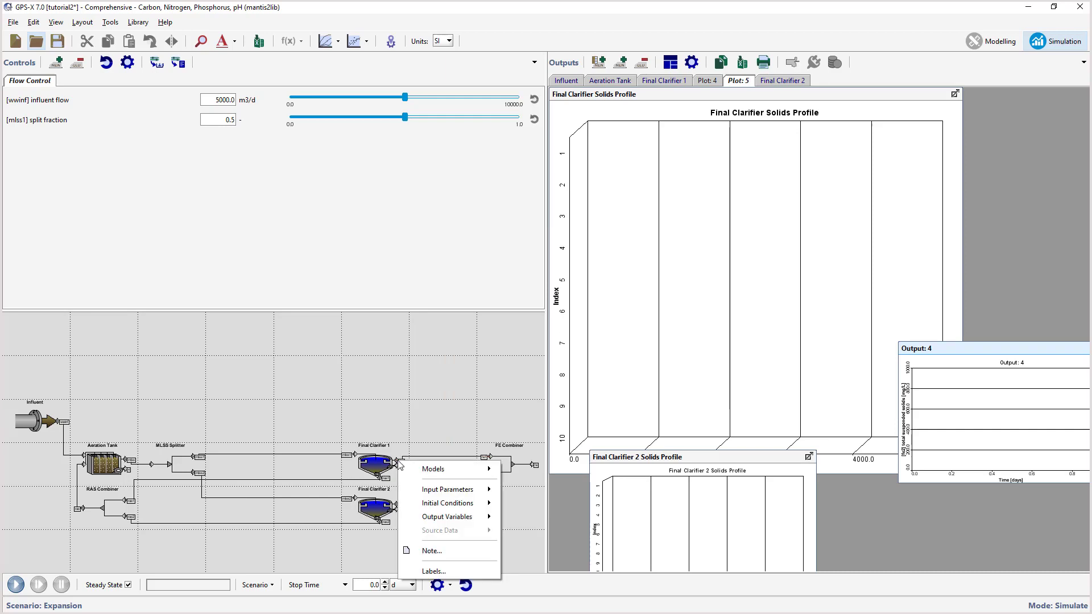
pyautogui.moveTo(452, 517)
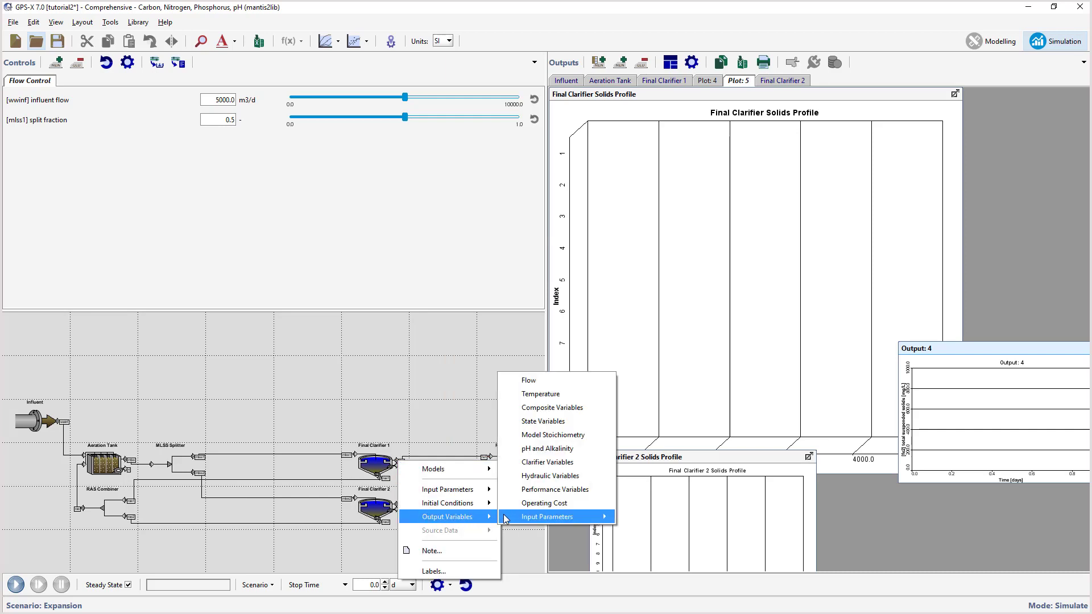
pyautogui.click(549, 408)
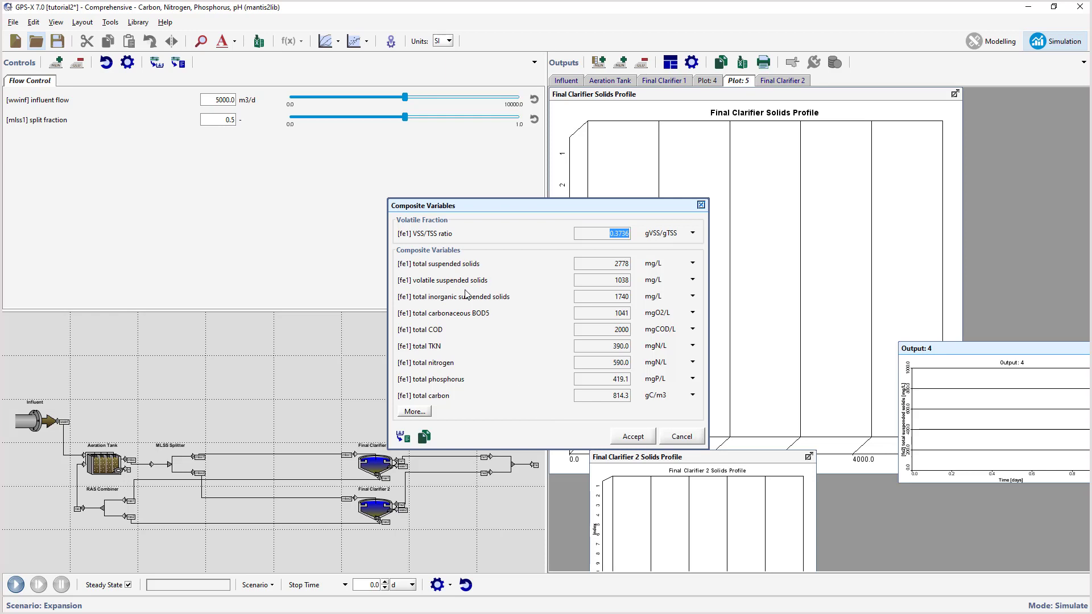
pyautogui.moveTo(458, 270); pyautogui.dragTo(988, 451)
pyautogui.click(647, 439)
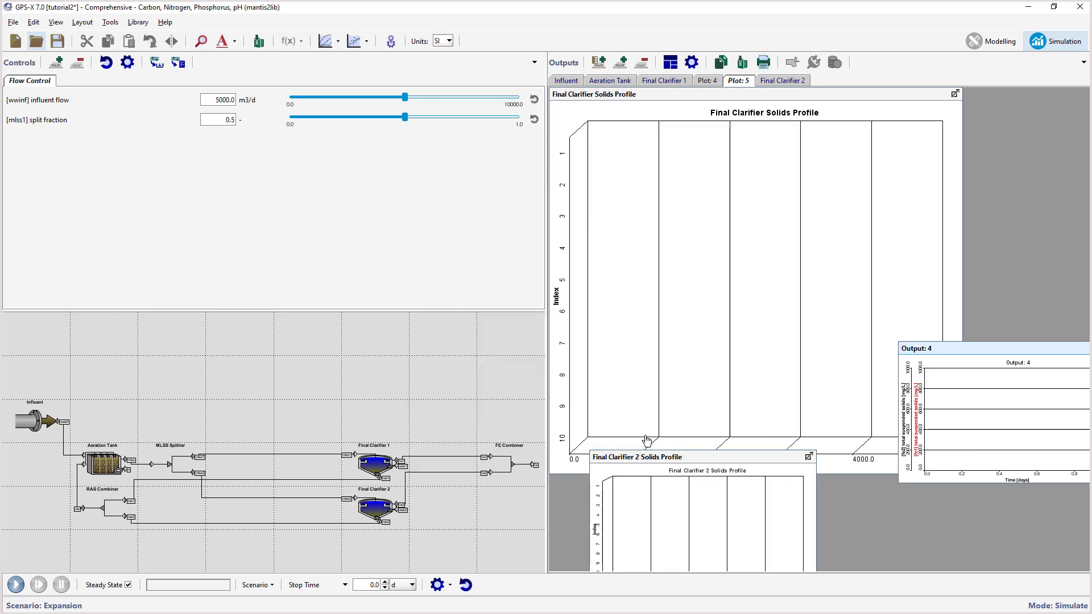
pyautogui.rightClick(534, 464)
pyautogui.moveTo(577, 523)
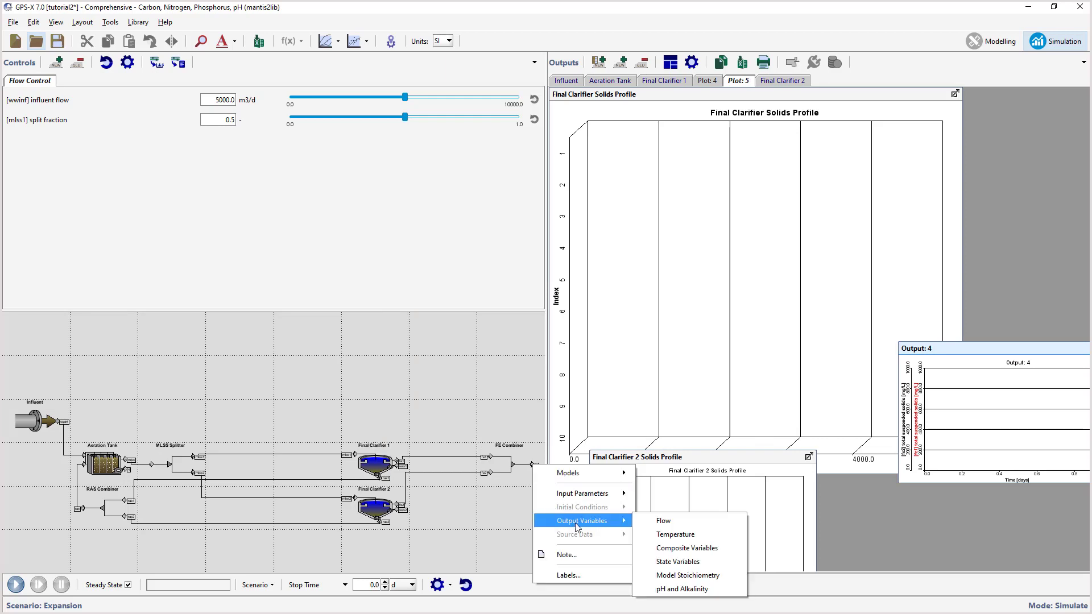
pyautogui.click(660, 549)
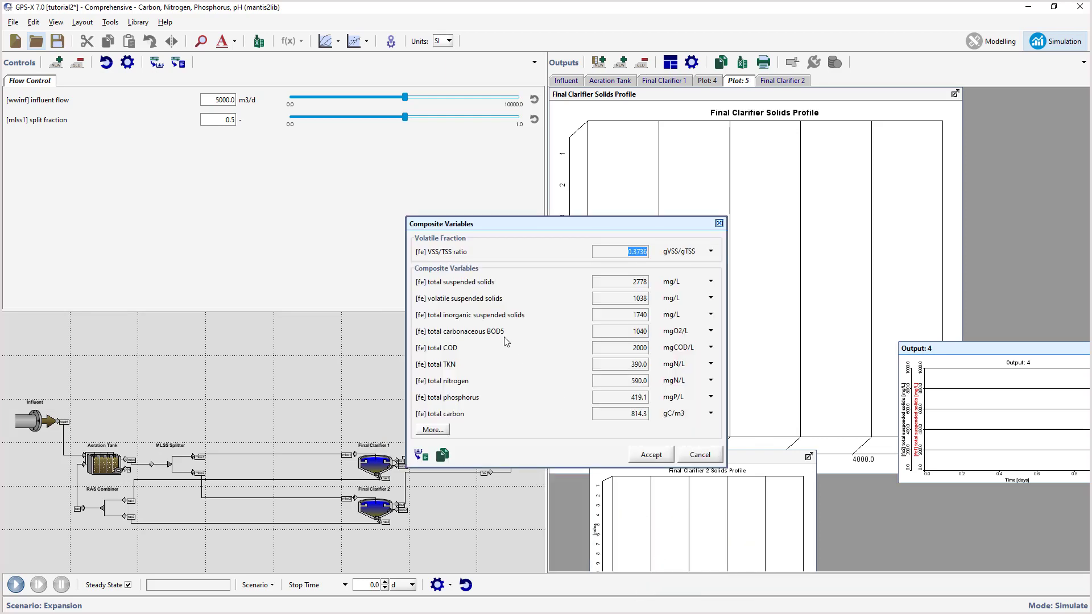
pyautogui.moveTo(474, 281); pyautogui.dragTo(1043, 451)
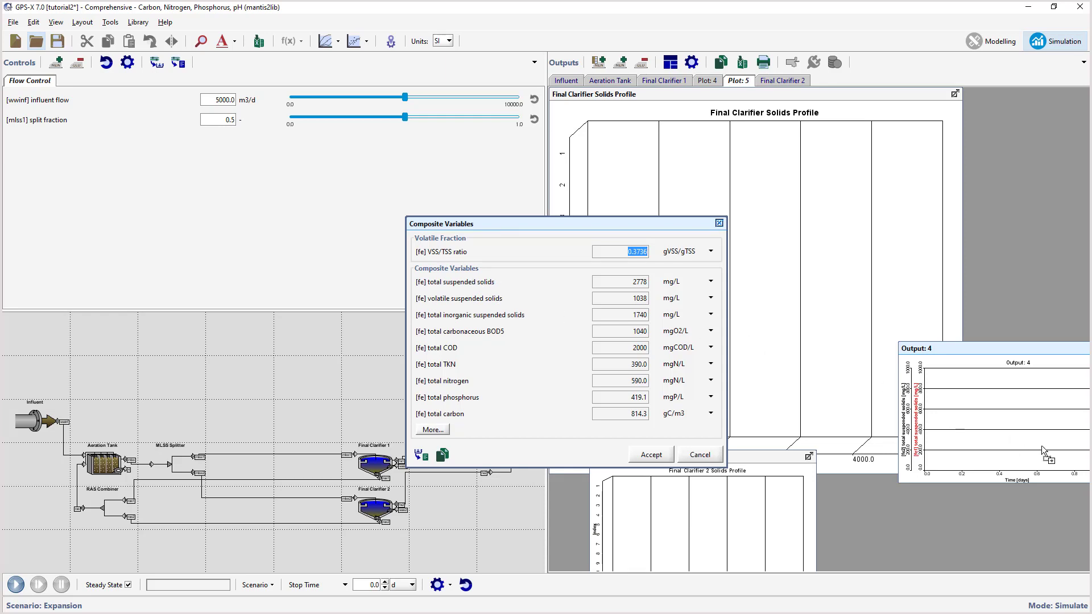
pyautogui.click(661, 459)
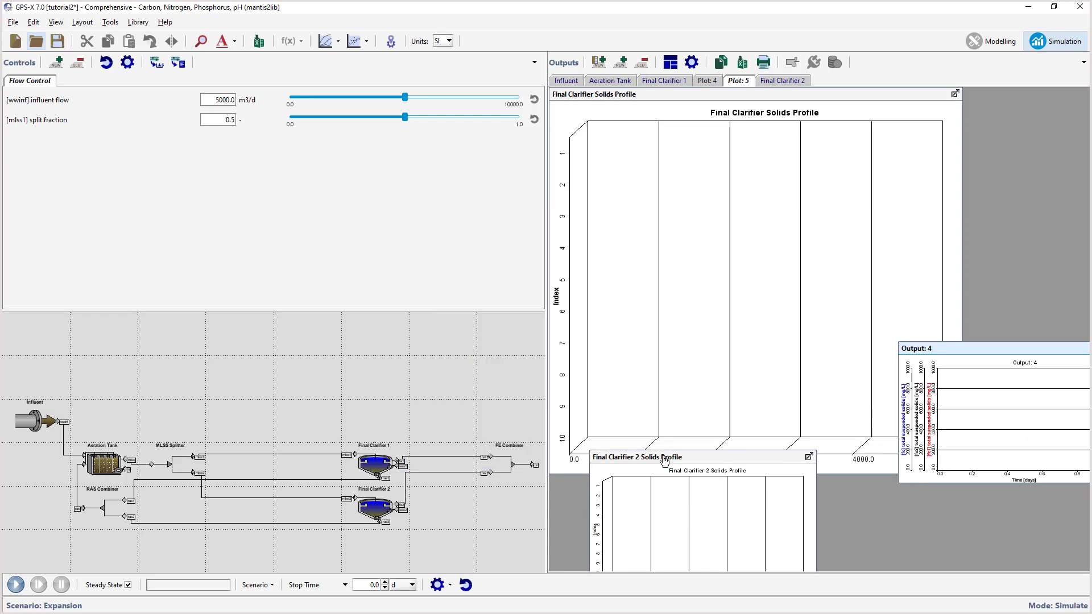
# Title Output: 4 'FE Solids' and set its suspended solids maximum to 150 mg/L.
pyautogui.click(691, 63)
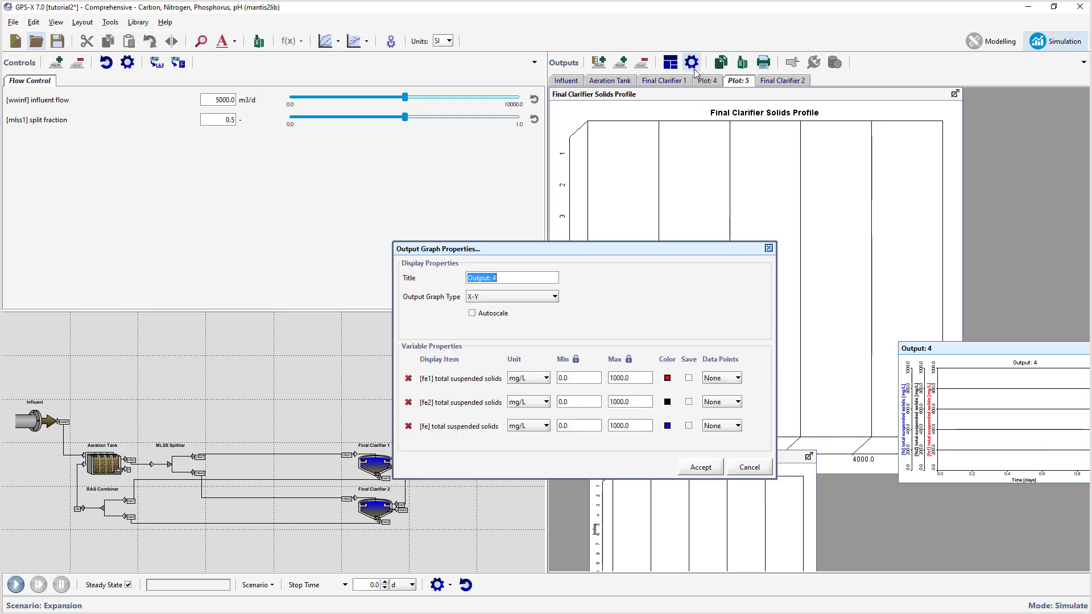
pyautogui.write('FE Solids')
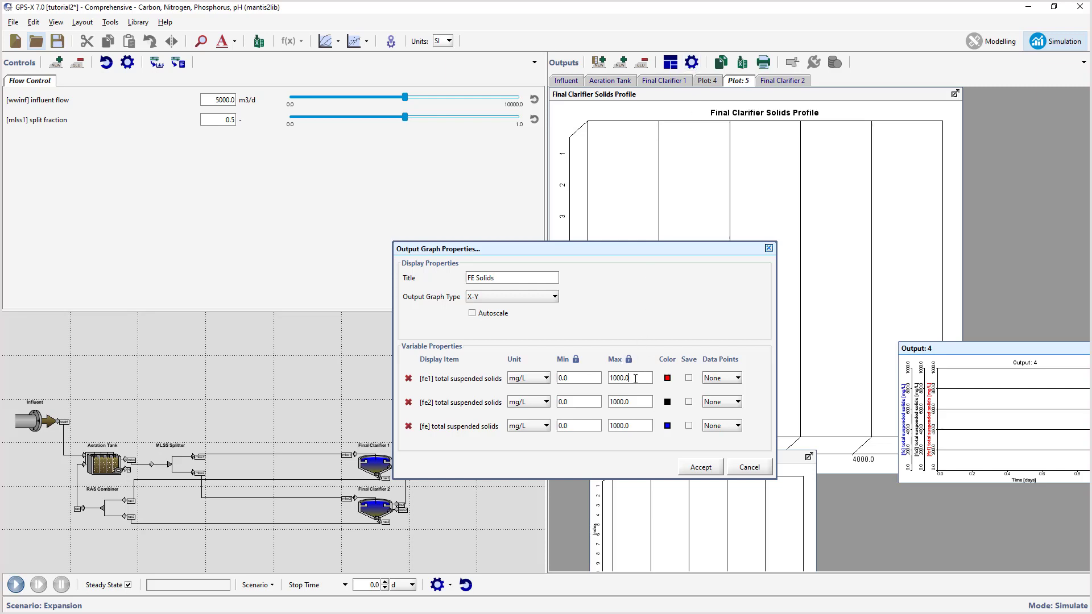
pyautogui.moveTo(635, 379); pyautogui.dragTo(606, 379)
pyautogui.write('150')
pyautogui.click(698, 467)
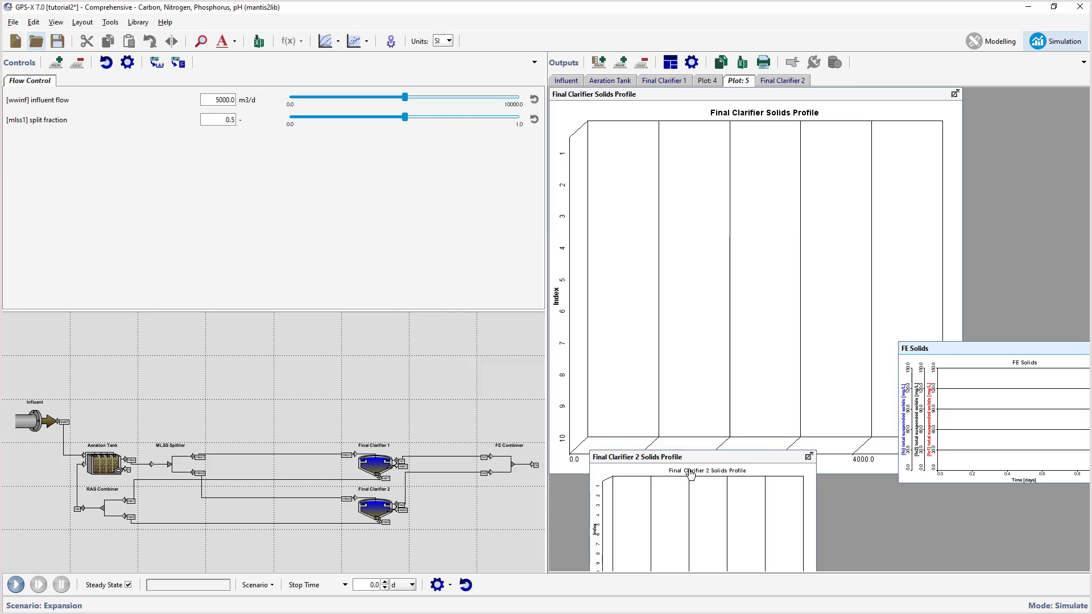
# Tile the three plots in a grid and run the simulation to a 1.0-day stop time.
pyautogui.click(670, 63)
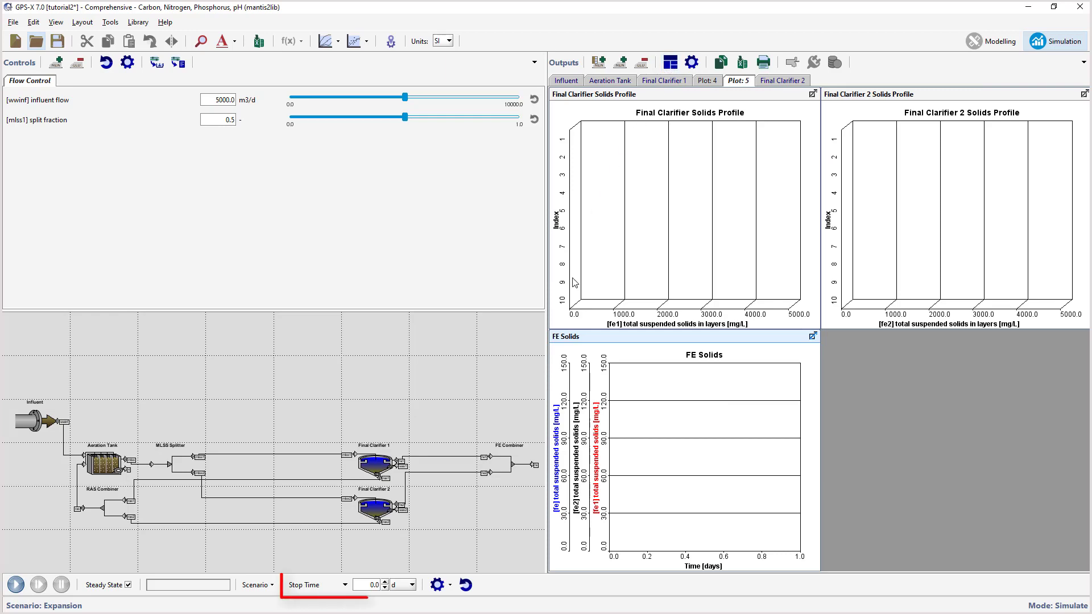
pyautogui.click(385, 582)
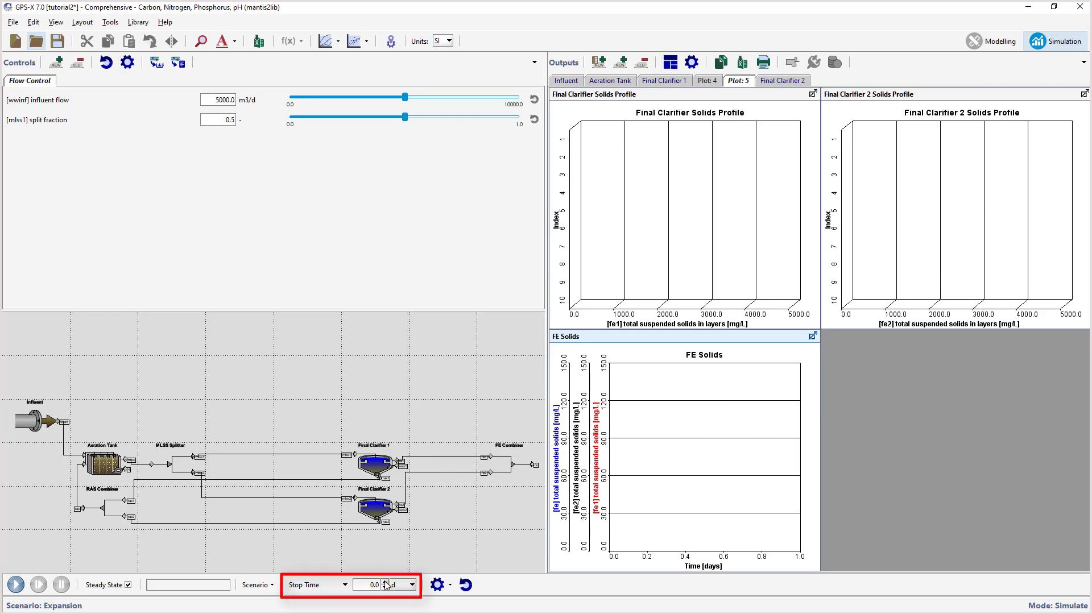
pyautogui.click(16, 584)
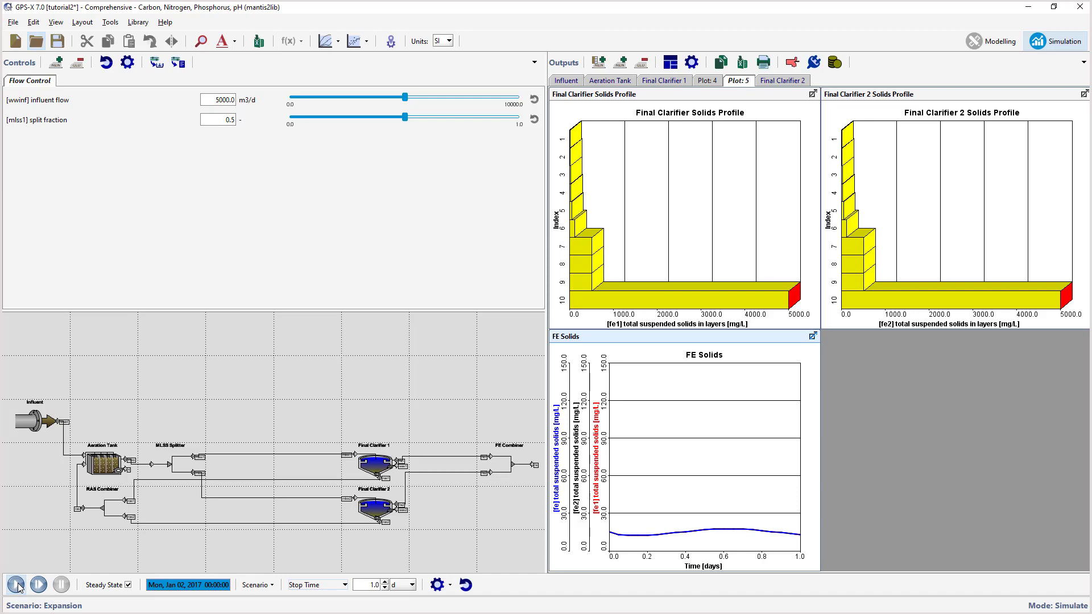
# Change the split fraction to 0.3 and continue the simulation to day 2.
pyautogui.doubleClick(226, 120)
pyautogui.write('0')
pyautogui.click(385, 581)
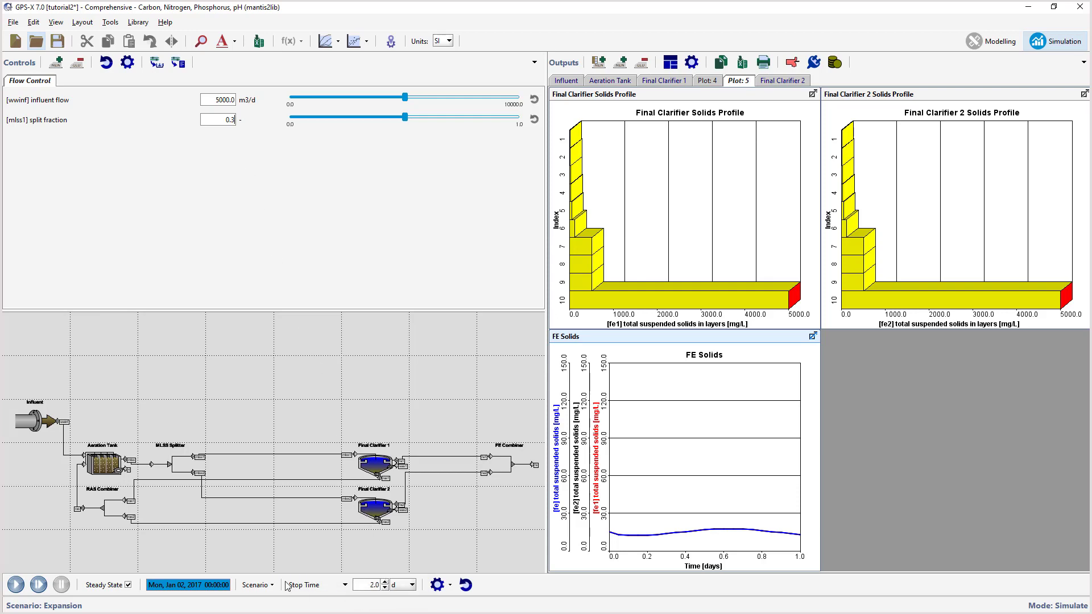
pyautogui.click(39, 585)
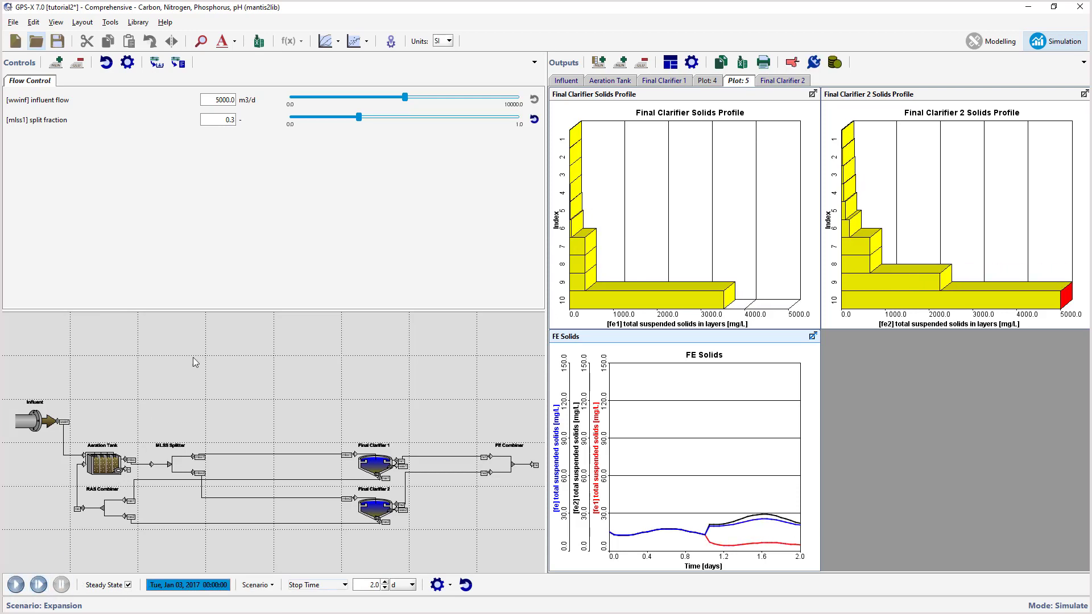
# Raise the influent flow to 8500 m3/d and continue the simulation to day 3.
pyautogui.moveTo(210, 100); pyautogui.dragTo(238, 102)
pyautogui.write('8500')
pyautogui.click(385, 582)
pyautogui.click(42, 586)
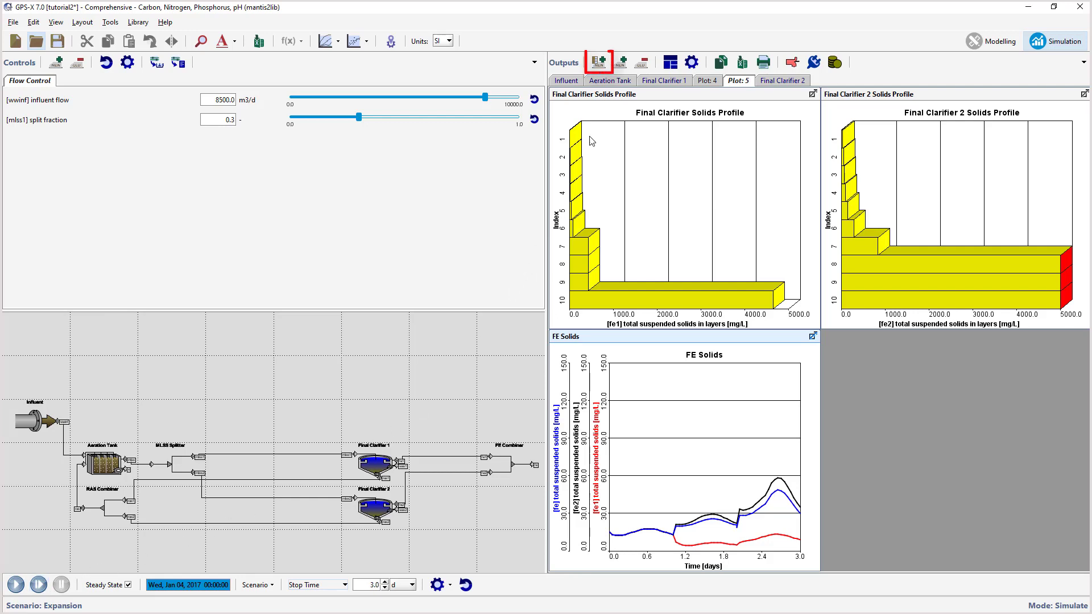
# Start a new output table, clear the default choices and select streams wwinf, mlss, fe1 and fe2.
pyautogui.click(600, 64)
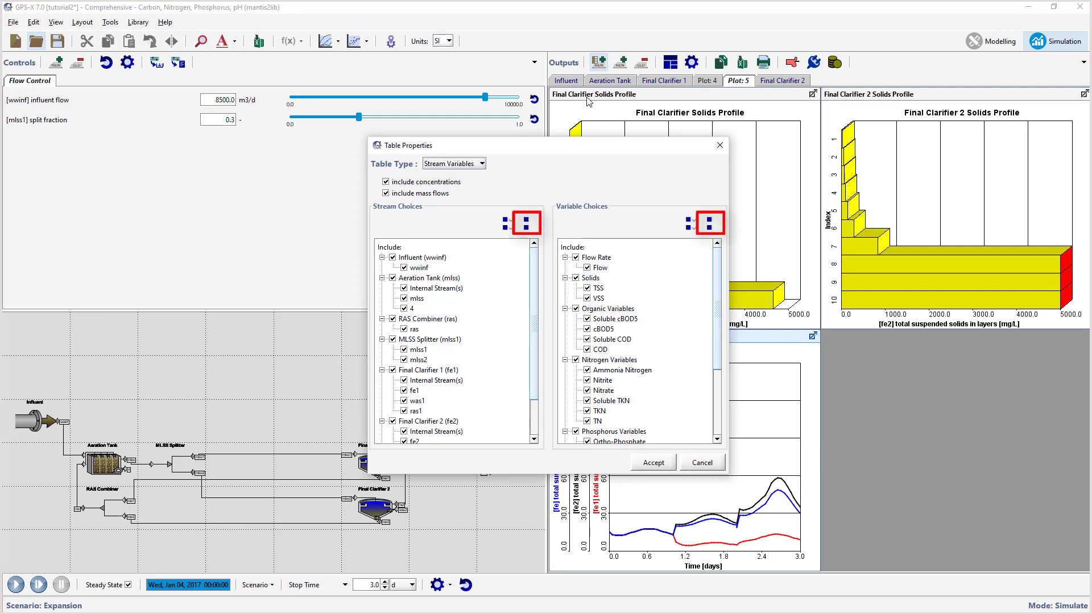
pyautogui.click(526, 222)
pyautogui.click(709, 224)
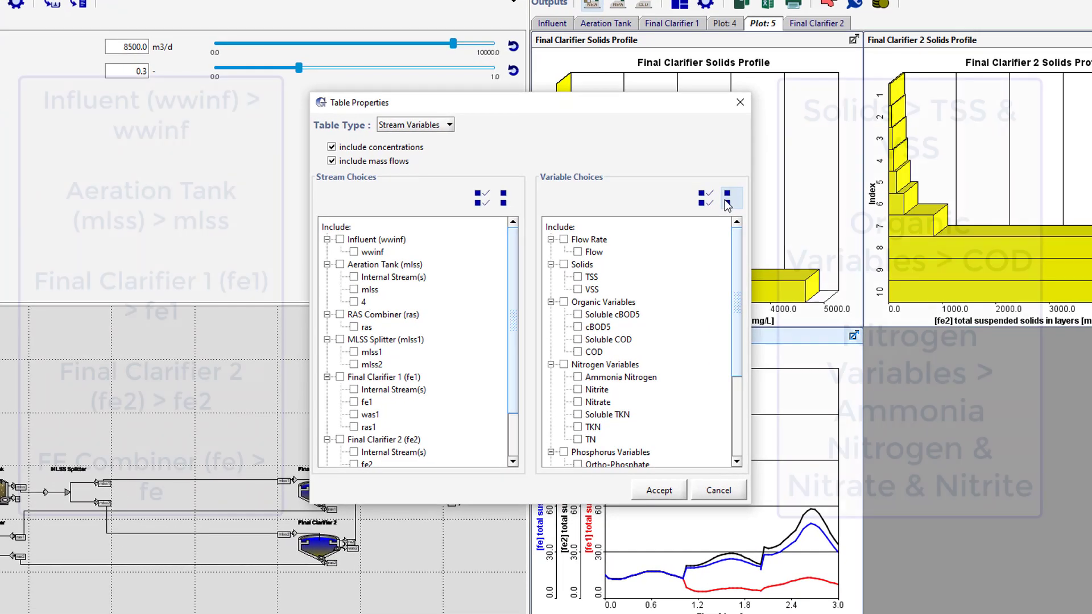
pyautogui.click(354, 252)
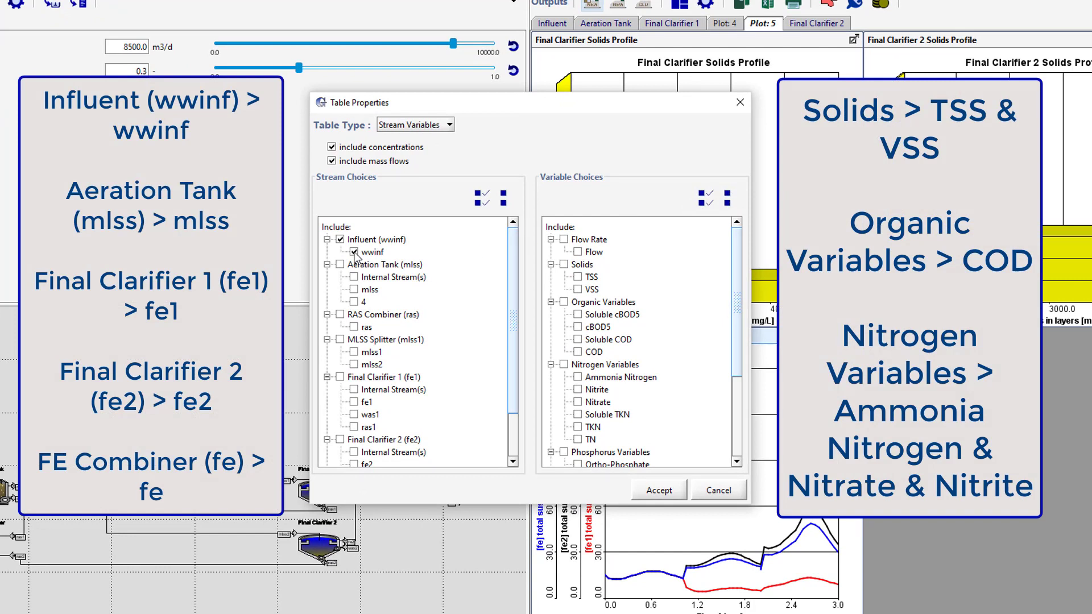
pyautogui.click(355, 290)
pyautogui.click(354, 402)
pyautogui.moveTo(513, 385); pyautogui.dragTo(516, 439)
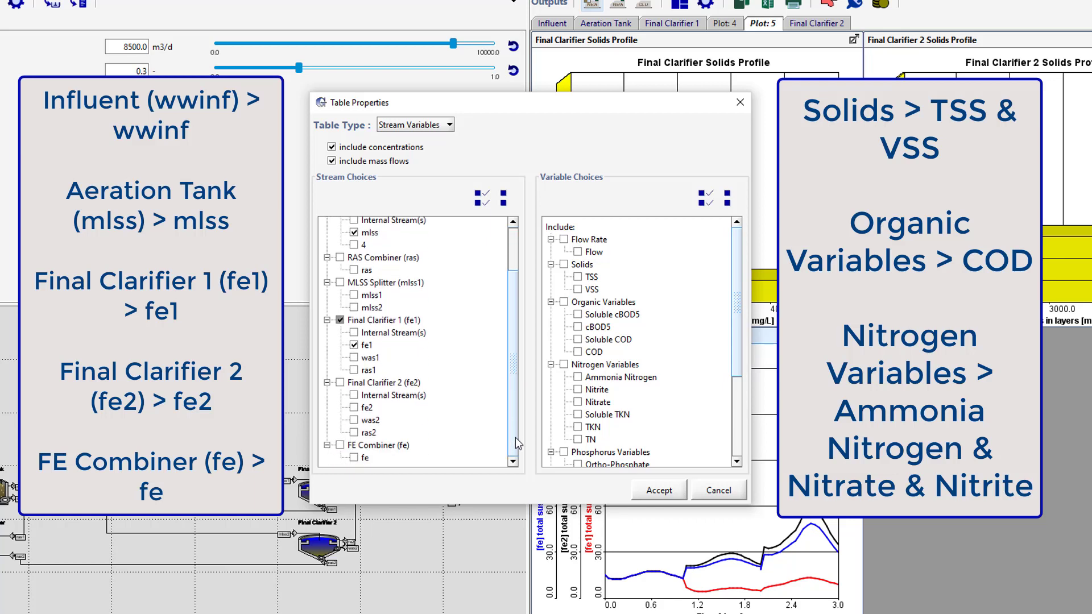
pyautogui.click(353, 409)
# Add TSS, VSS, COD, Ammonia Nitrogen, Nitrite and Nitrate as variables and create the table.
pyautogui.click(578, 278)
pyautogui.click(578, 289)
pyautogui.click(577, 352)
pyautogui.click(577, 377)
pyautogui.click(578, 390)
pyautogui.click(579, 402)
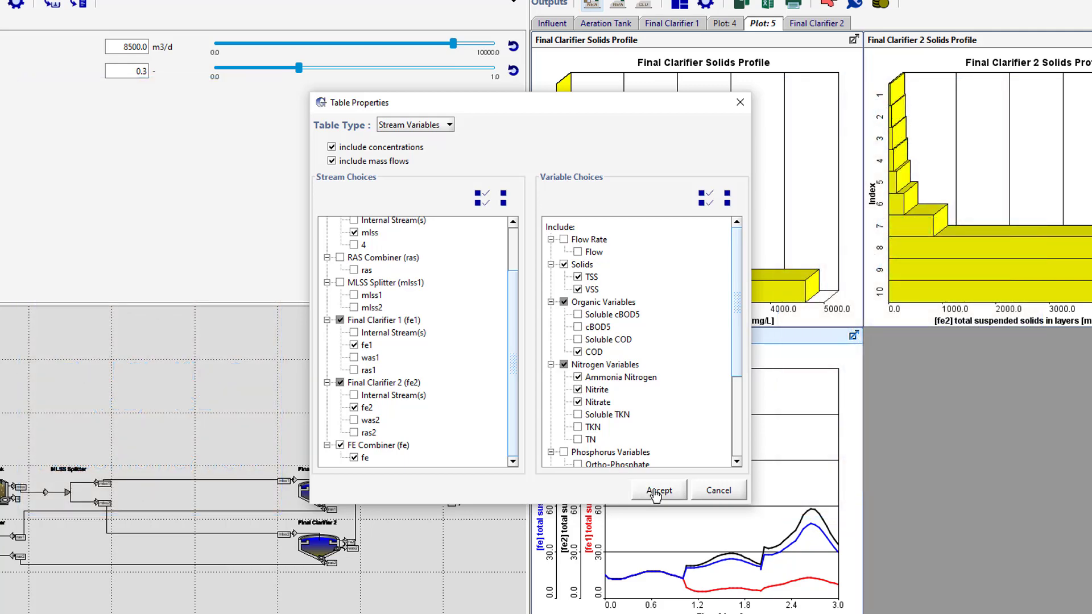
pyautogui.click(658, 491)
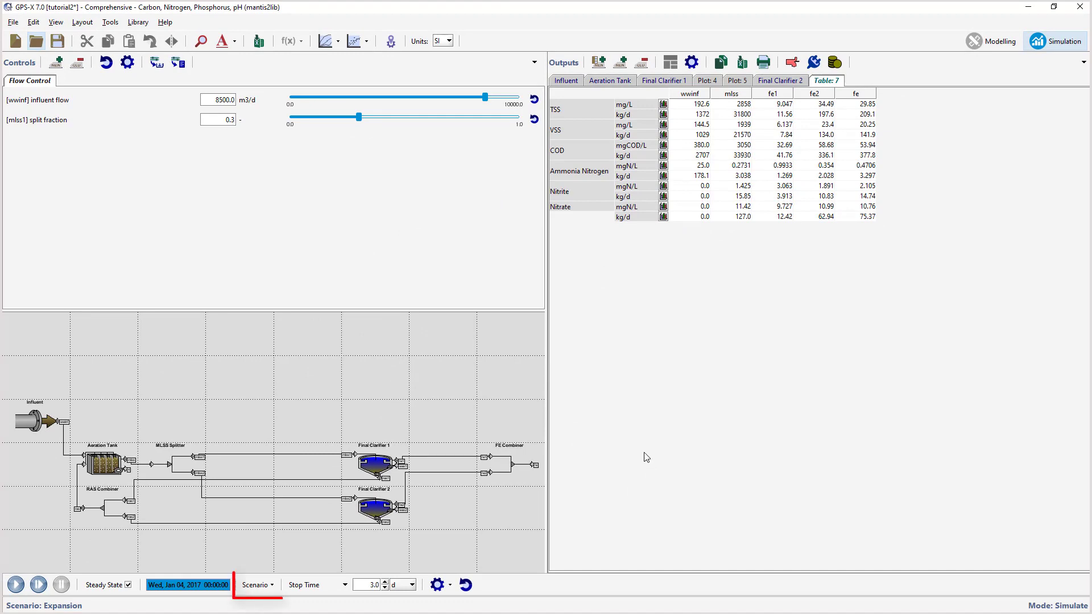
# Select Default Scenario from the scenario options and start the simulation run.
pyautogui.click(277, 588)
pyautogui.moveTo(292, 462)
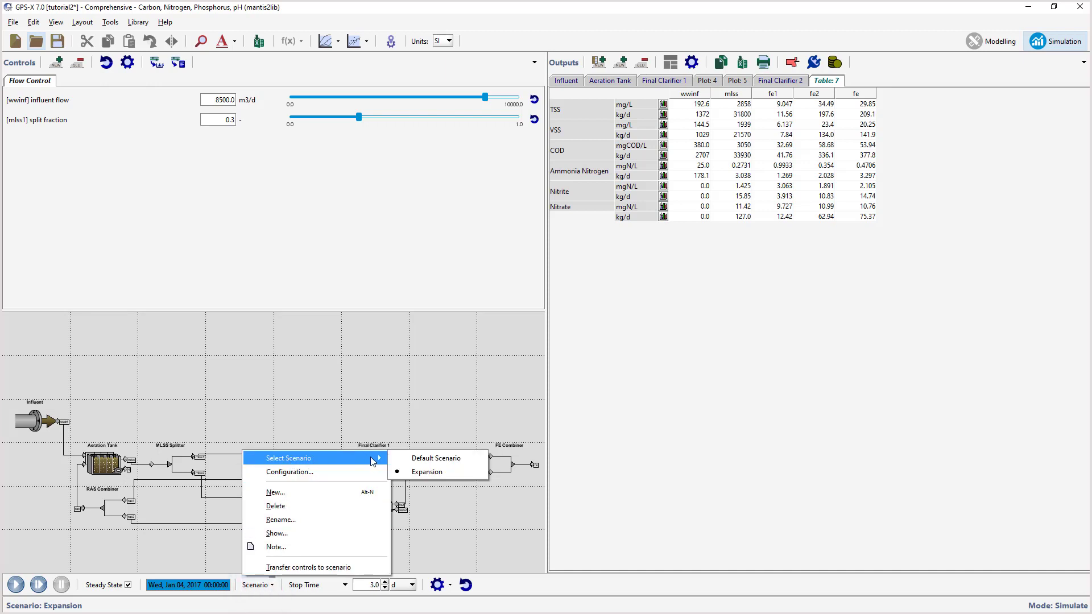
pyautogui.click(401, 458)
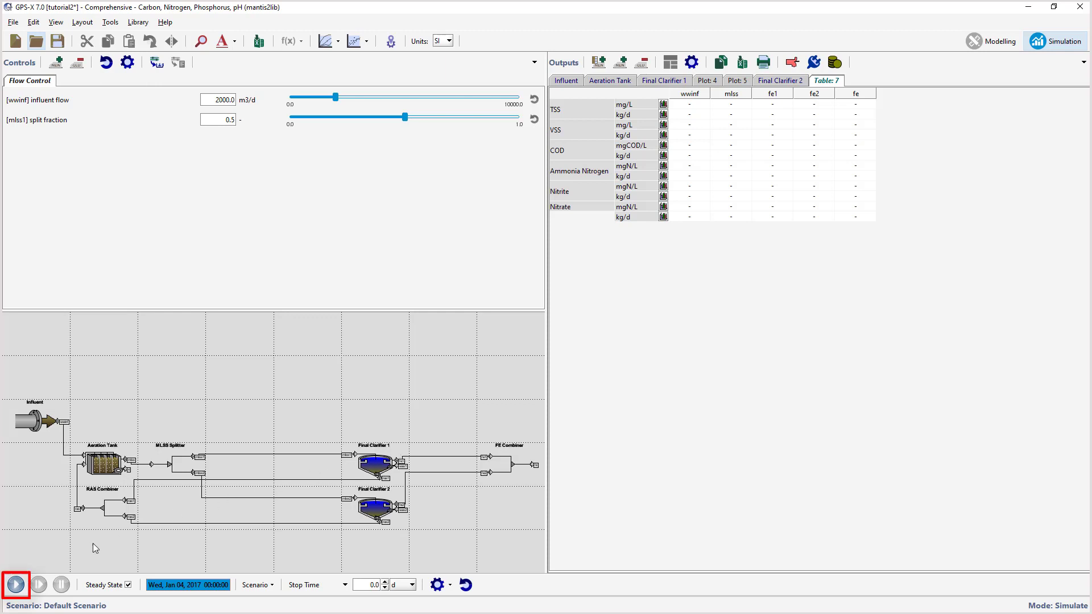
pyautogui.click(17, 585)
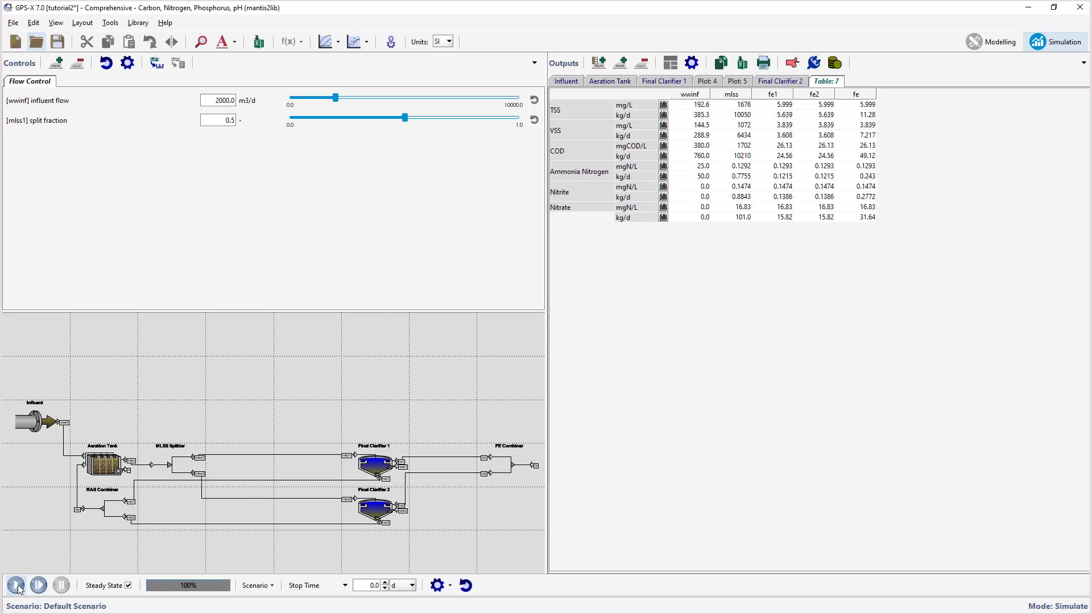
# Export the table to display_tutorial2.xls without opening it, add a TSS bar chart, and save.
pyautogui.click(743, 62)
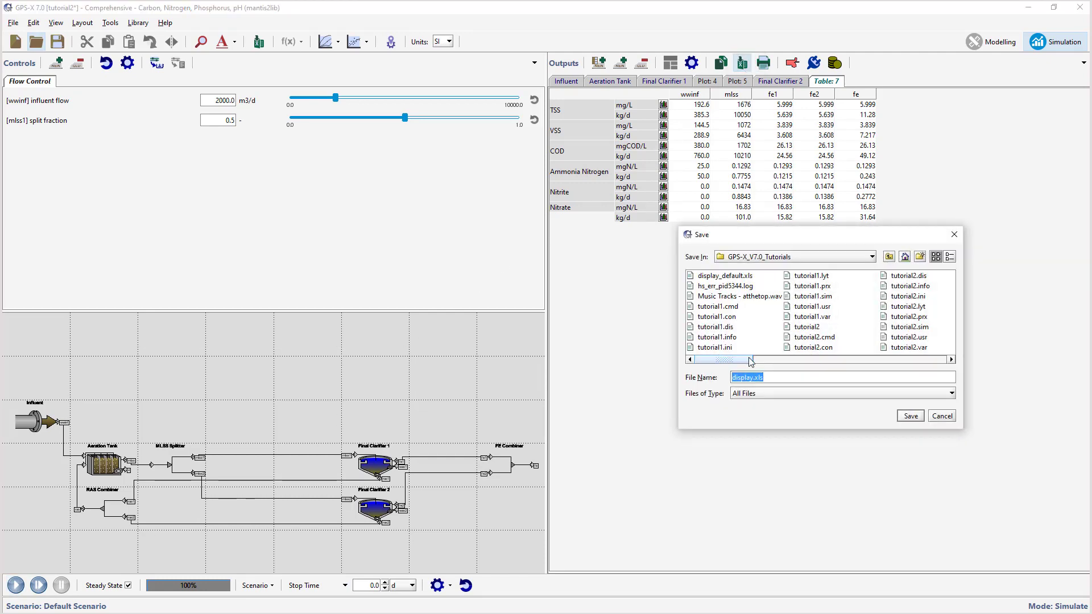
pyautogui.click(754, 377)
pyautogui.write('_tutorial2')
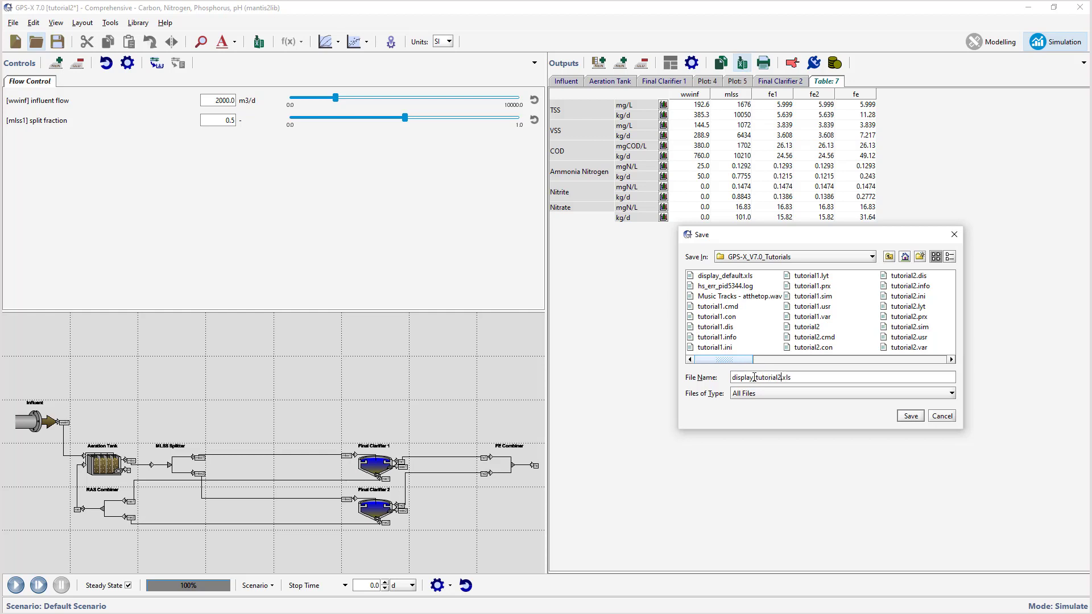
pyautogui.press('Return')
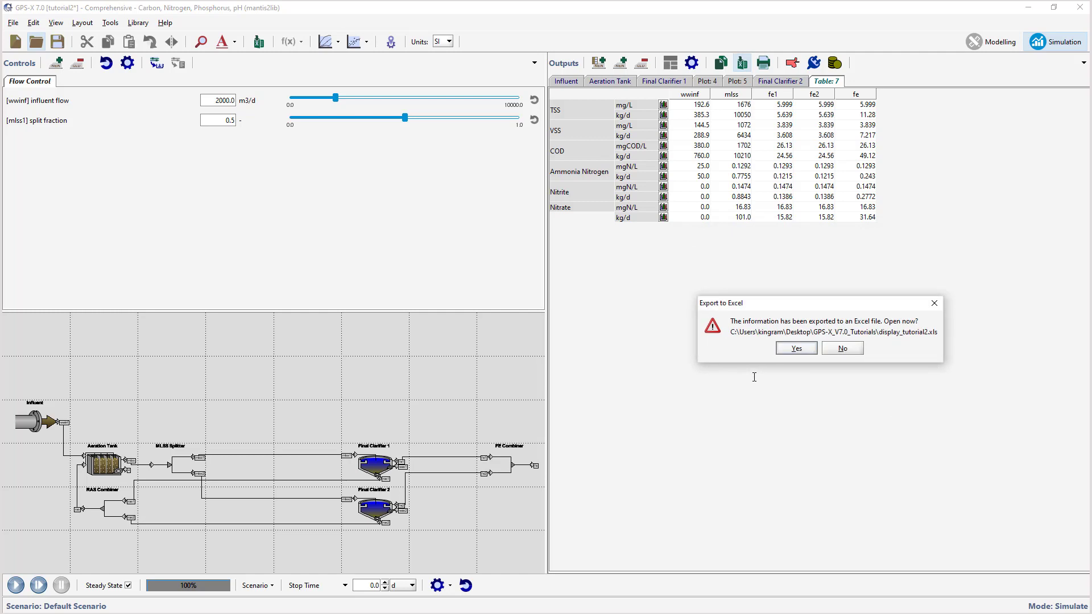
pyautogui.click(830, 349)
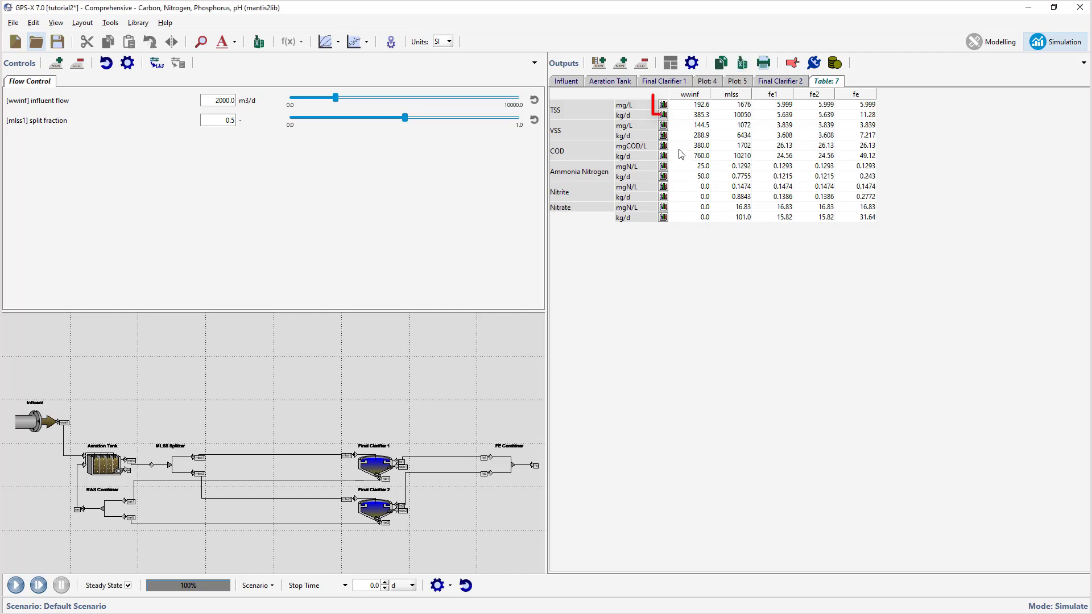
pyautogui.click(663, 105)
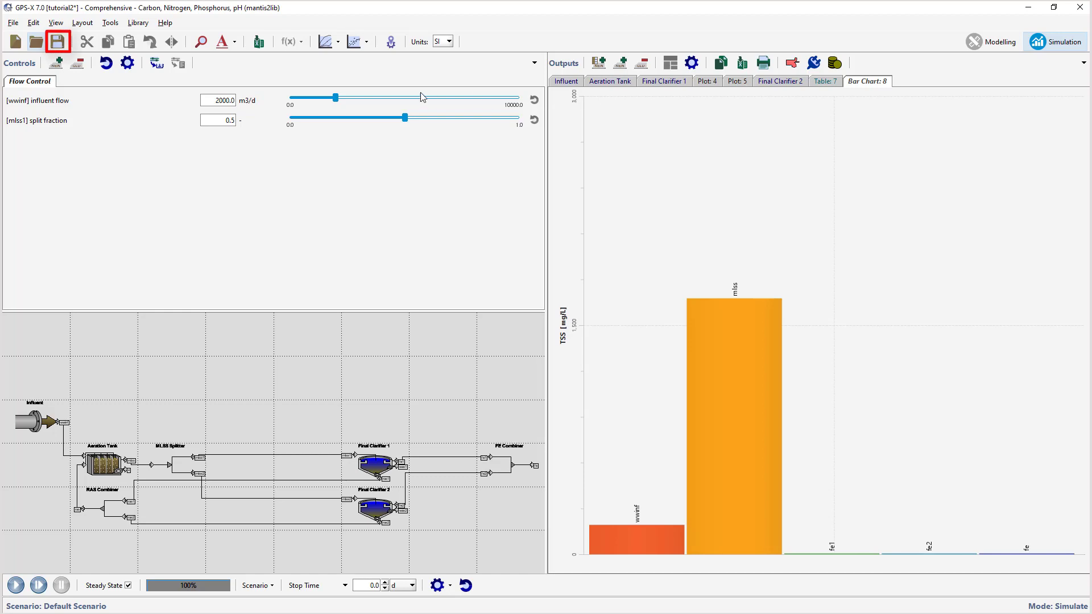
pyautogui.click(60, 42)
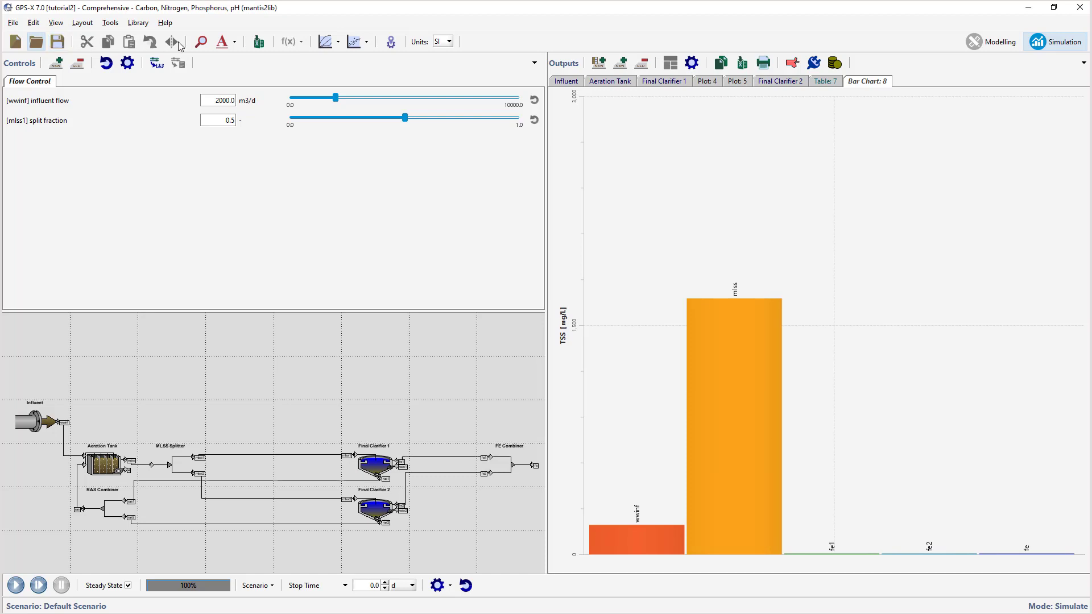
# Open the Energy Usage Summary with Aeration Power as the variable and show the Table/Pie view.
pyautogui.click(814, 65)
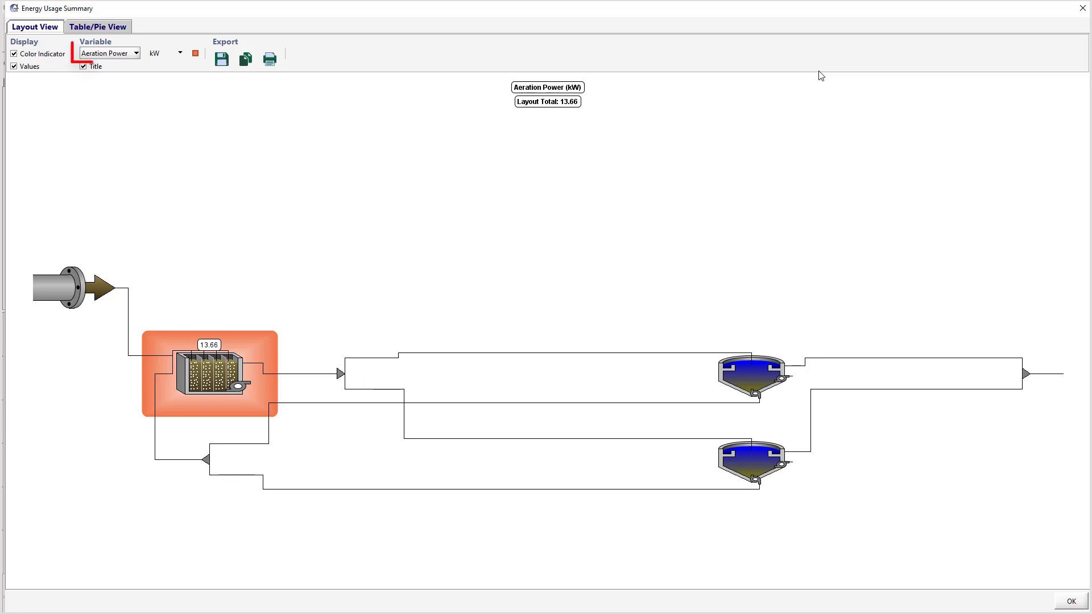
pyautogui.click(136, 53)
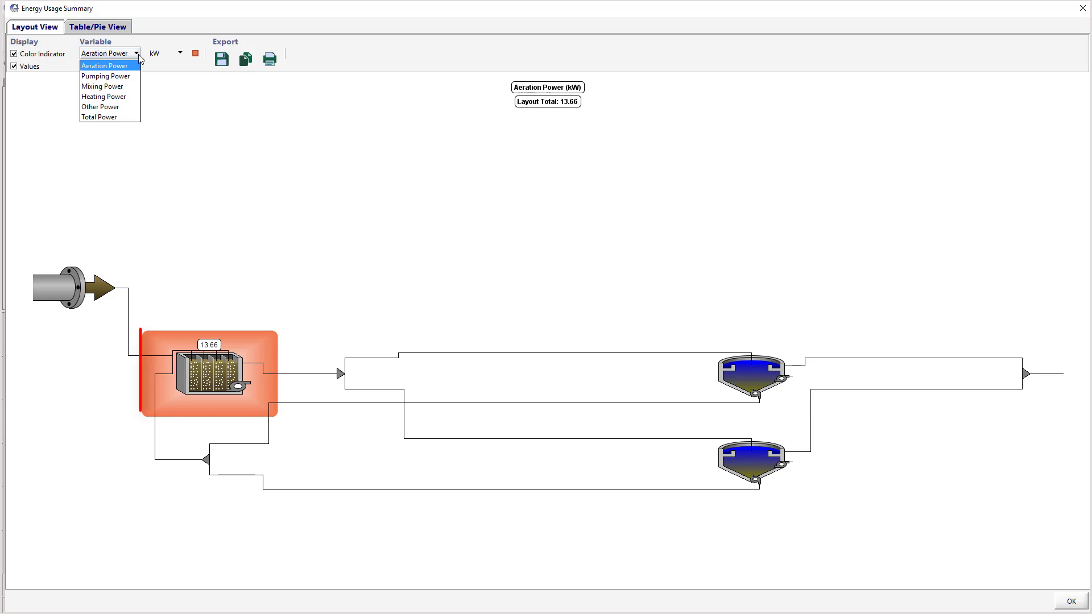
pyautogui.click(137, 53)
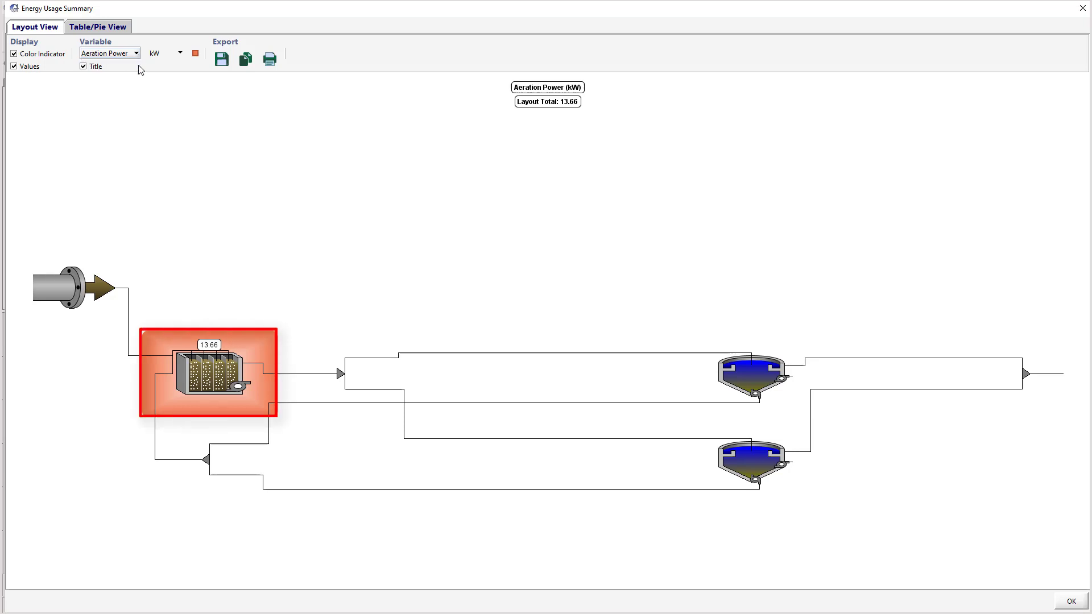
pyautogui.hotkey('ctrl', 'Tab')
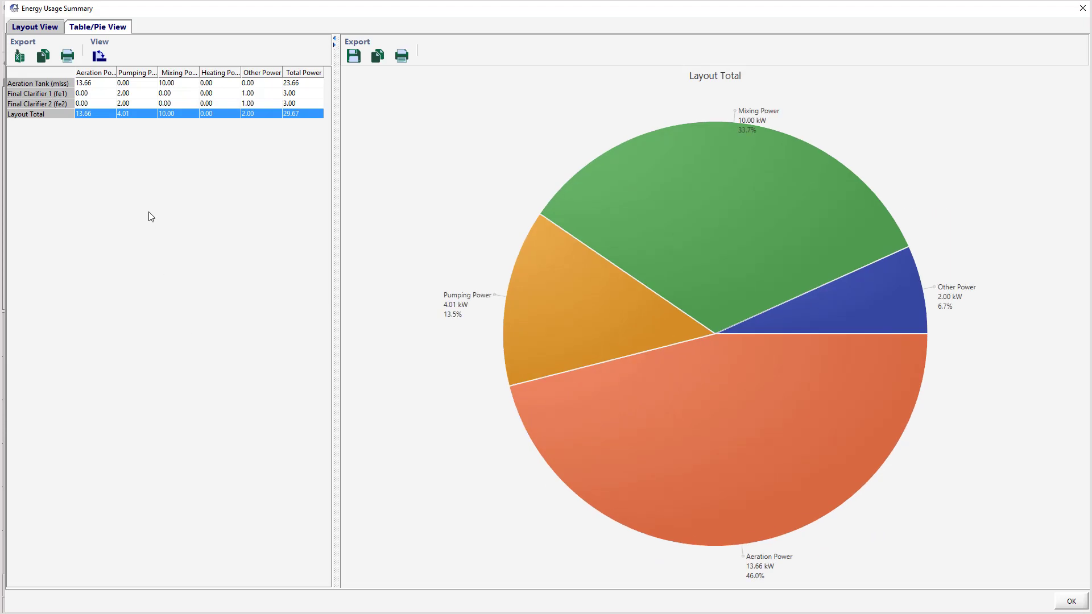
# Chart aeration power, Aeration Tank, Layout Total and Total Power pies, then close the summary.
pyautogui.click(107, 73)
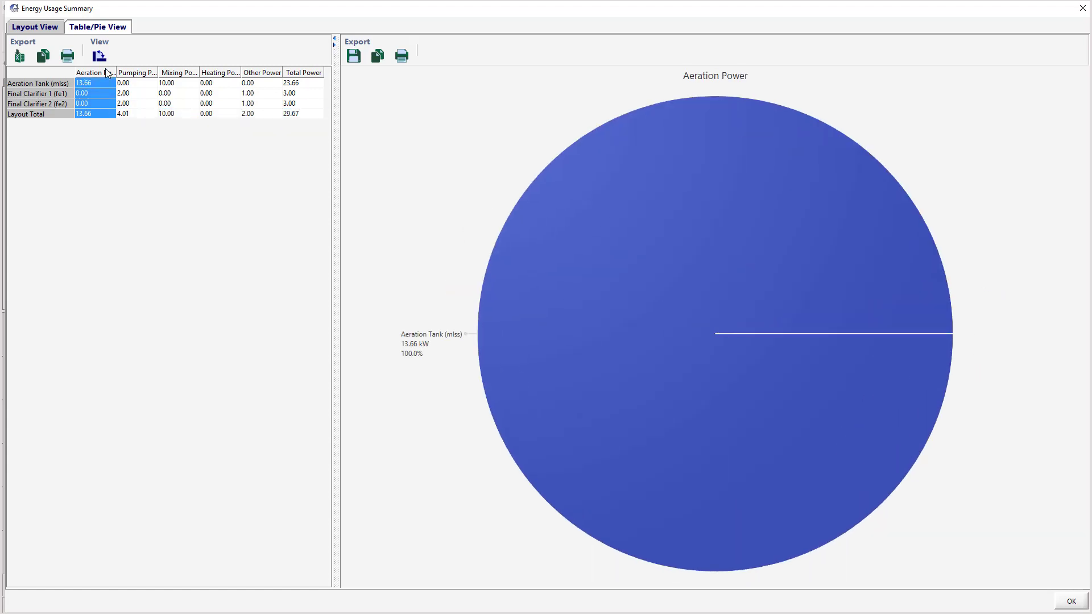
pyautogui.click(66, 82)
pyautogui.click(64, 113)
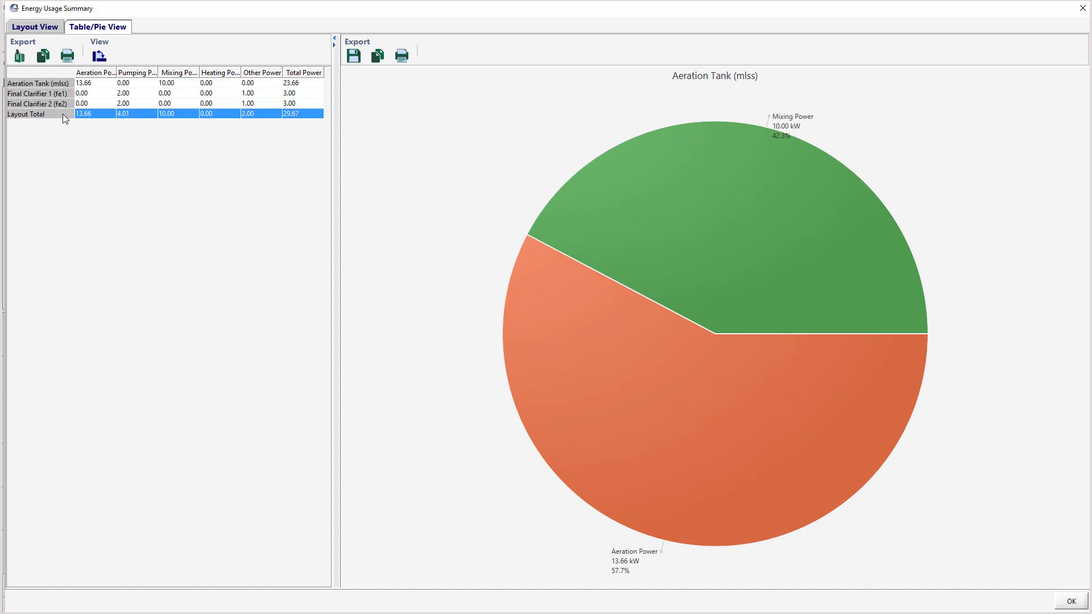
pyautogui.click(311, 75)
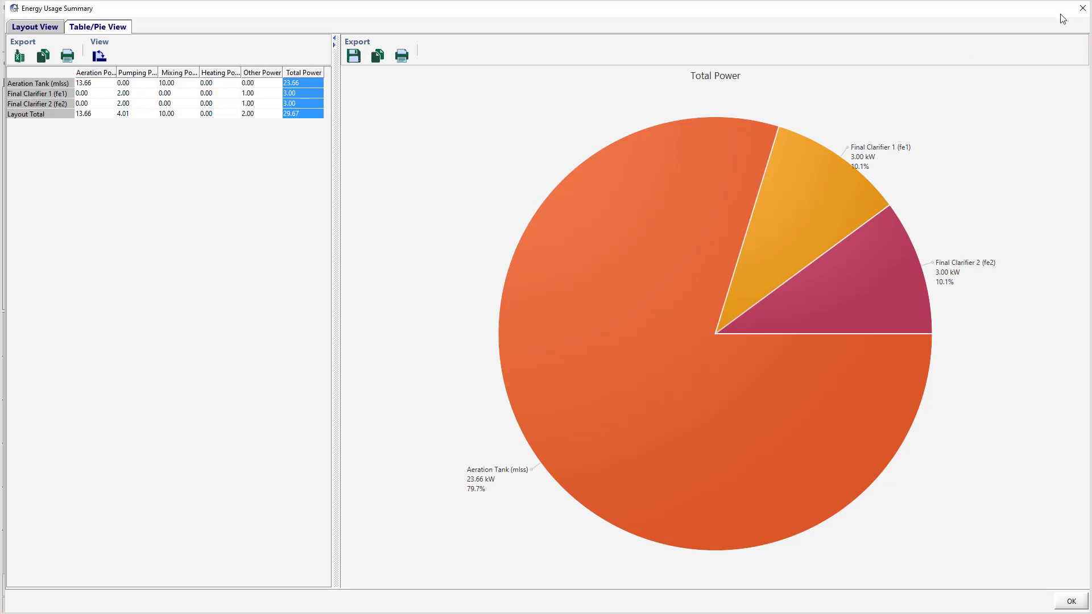
pyautogui.click(1082, 9)
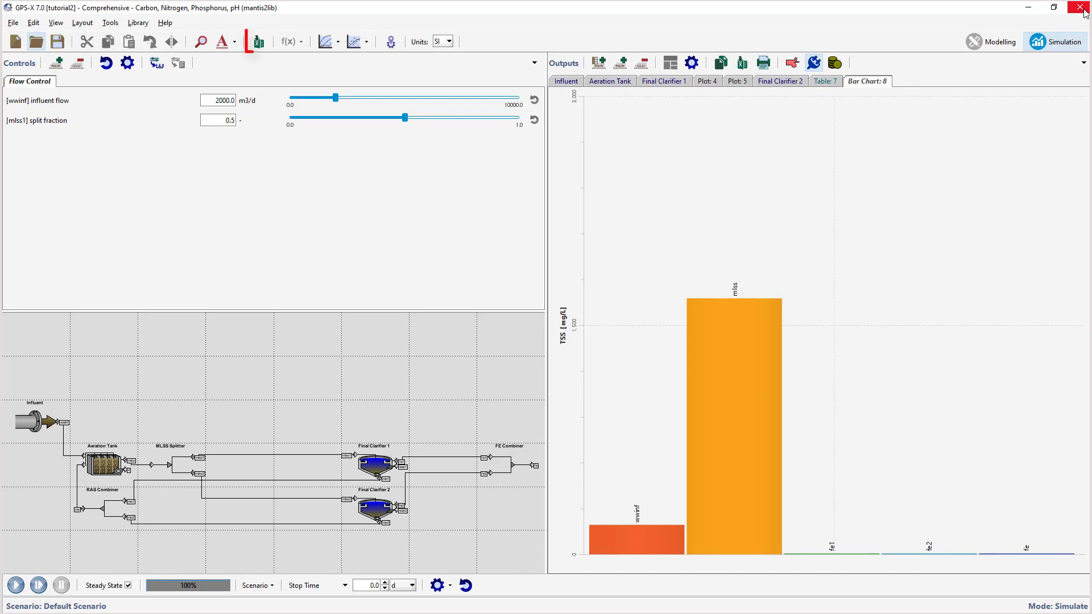
# Generate a Standard Spreadsheet Report, save it as tutorial2.xls, and open it in Excel.
pyautogui.click(259, 41)
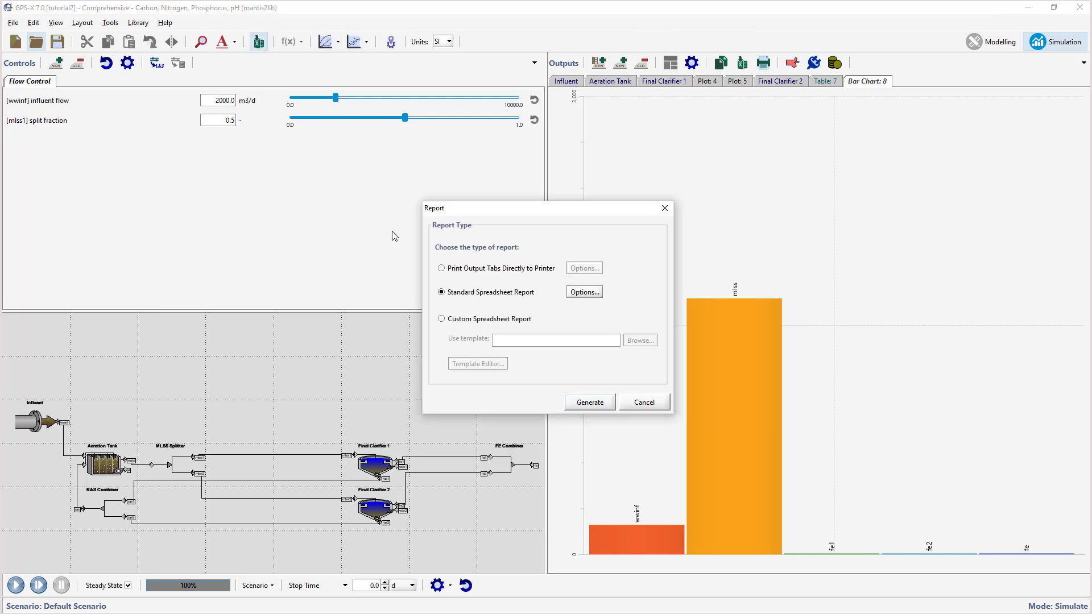
pyautogui.click(580, 404)
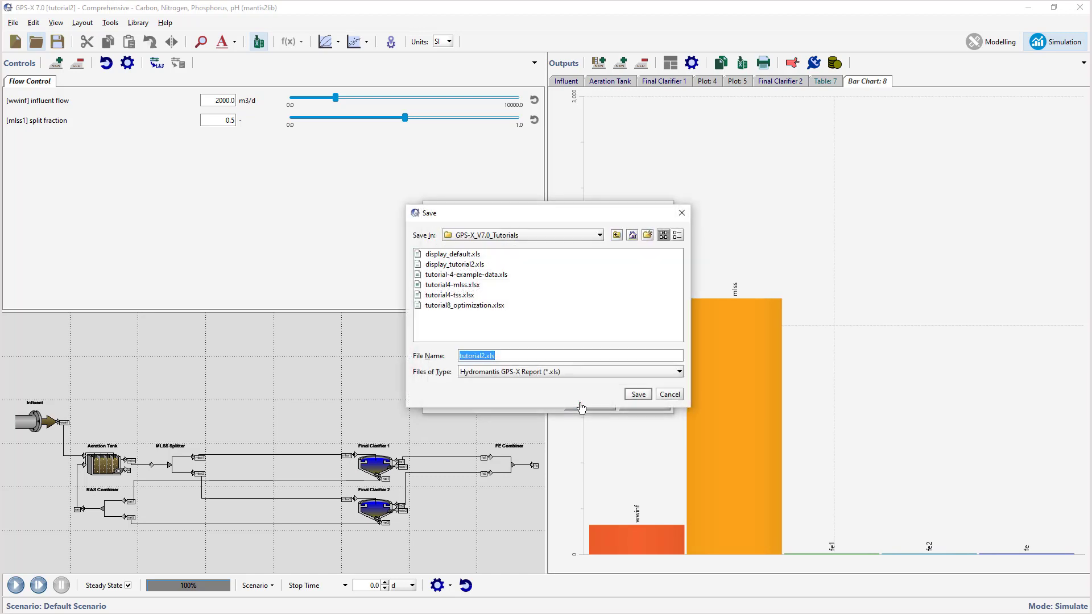
pyautogui.click(638, 395)
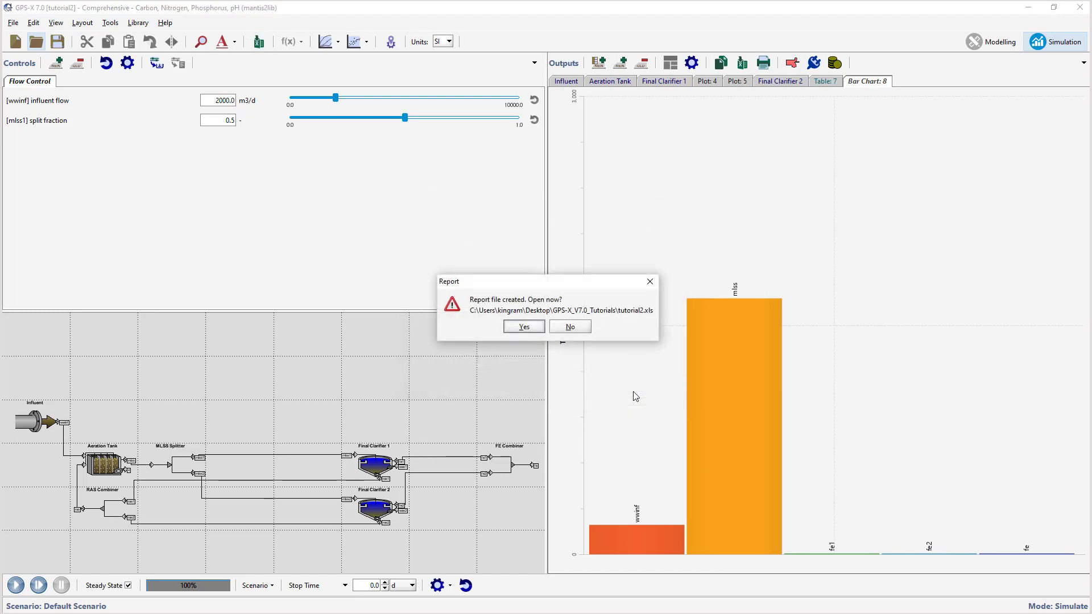
pyautogui.click(524, 327)
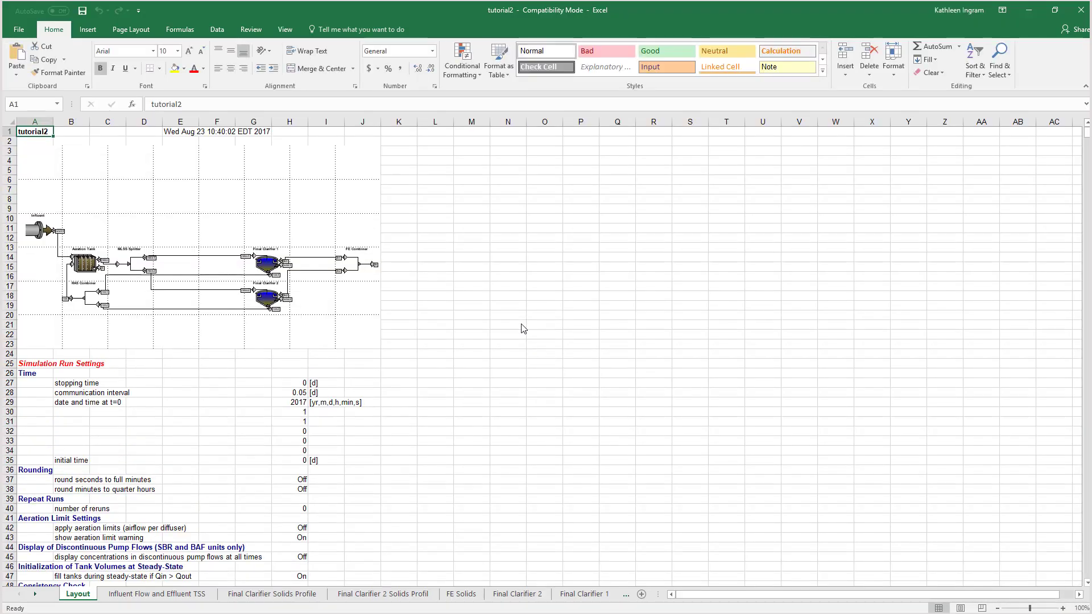
# Step through the report sheets from Influent Flow and Effluent TSS to Final Clarifier 2.
pyautogui.click(206, 597)
pyautogui.click(251, 597)
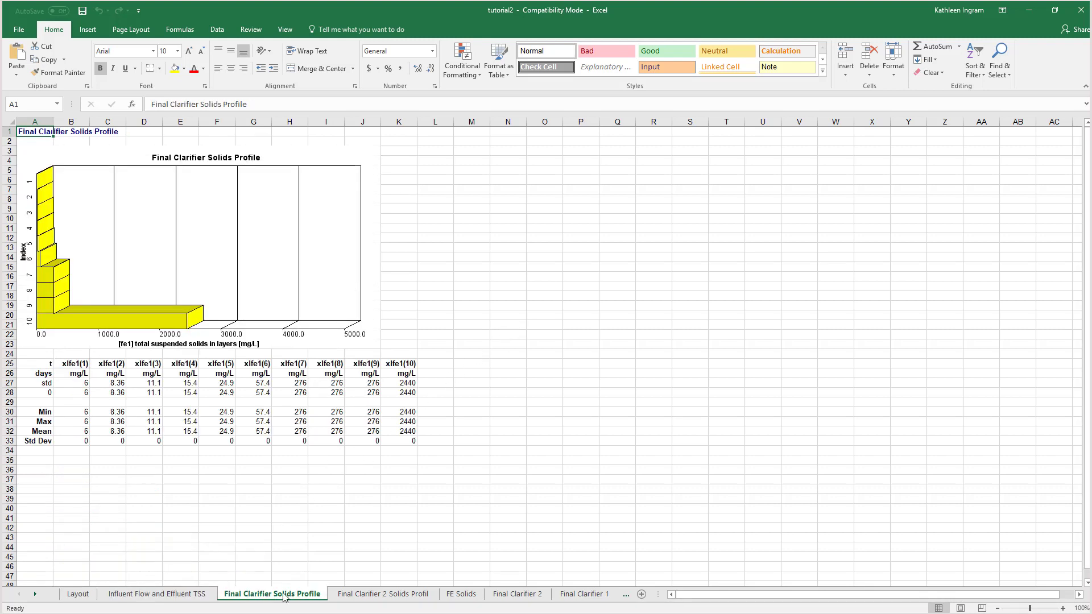
pyautogui.click(356, 597)
pyautogui.click(461, 597)
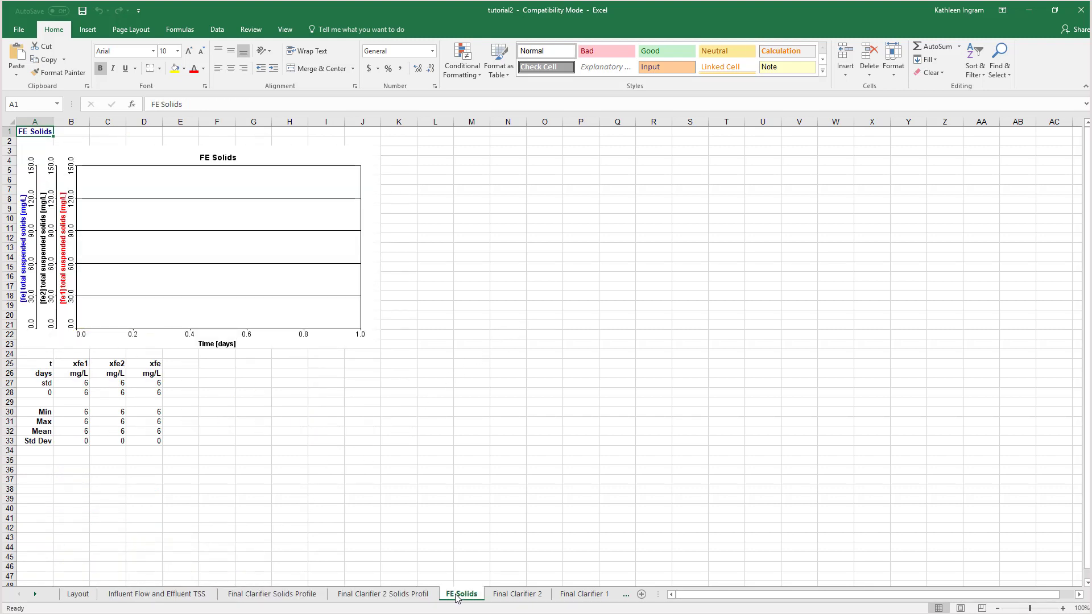
pyautogui.click(498, 595)
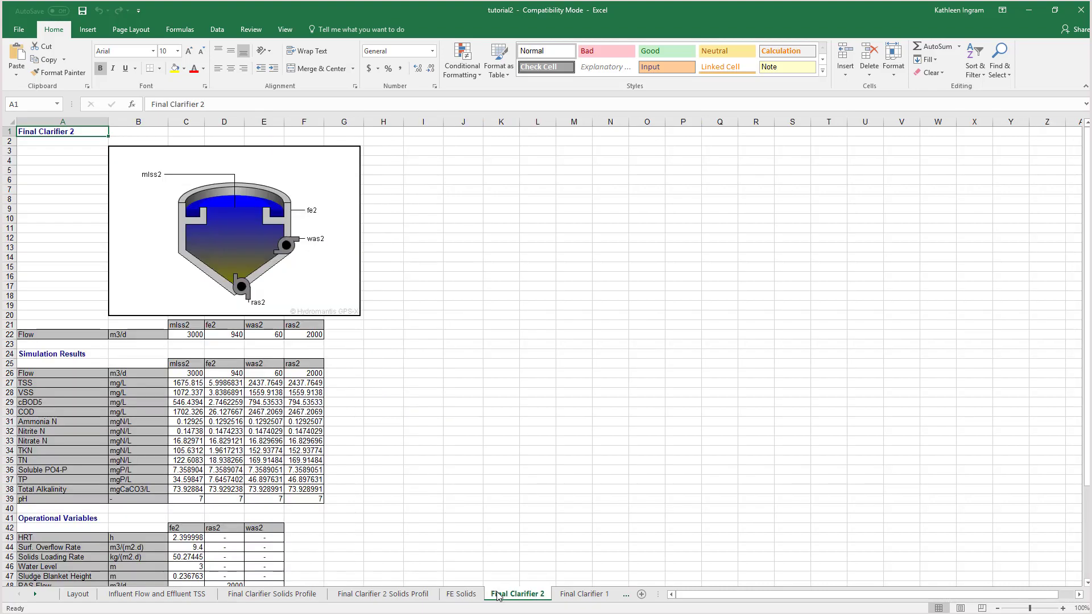